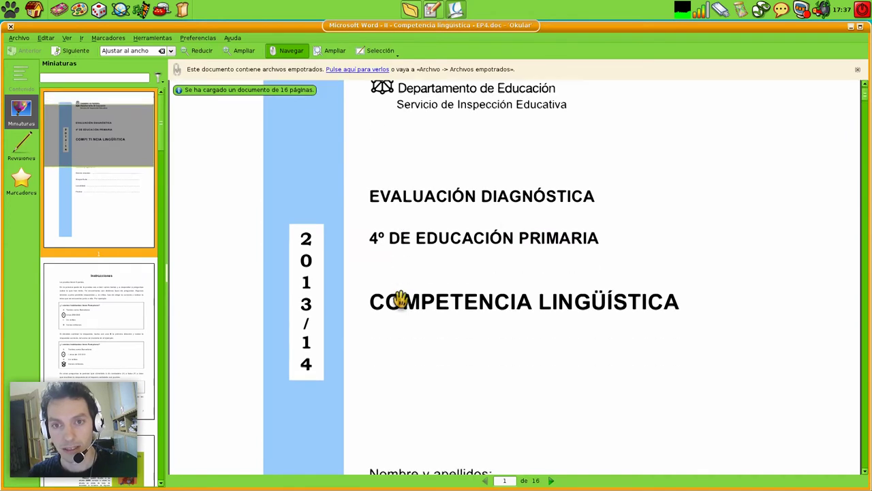
Show the Revisiones side panel and turn on the Revisión tool to display the annotation tools
scroll(399, 296, "up", 2)
scroll(400, 296, "up", 3)
scroll(402, 297, "down", 2)
mouse_move(113, 141)
left_mouse_down()
mouse_move(121, 224)
mouse_move(116, 121)
mouse_move(120, 170)
mouse_move(119, 142)
left_mouse_up()
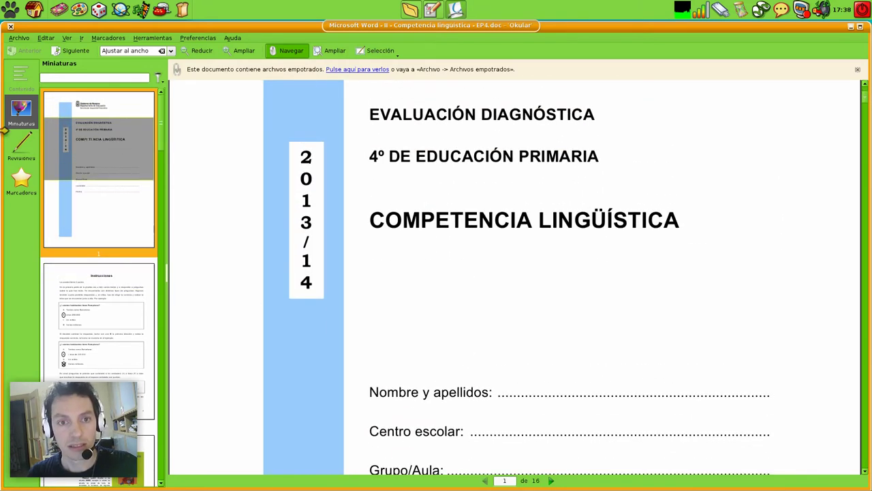
left_click(22, 149)
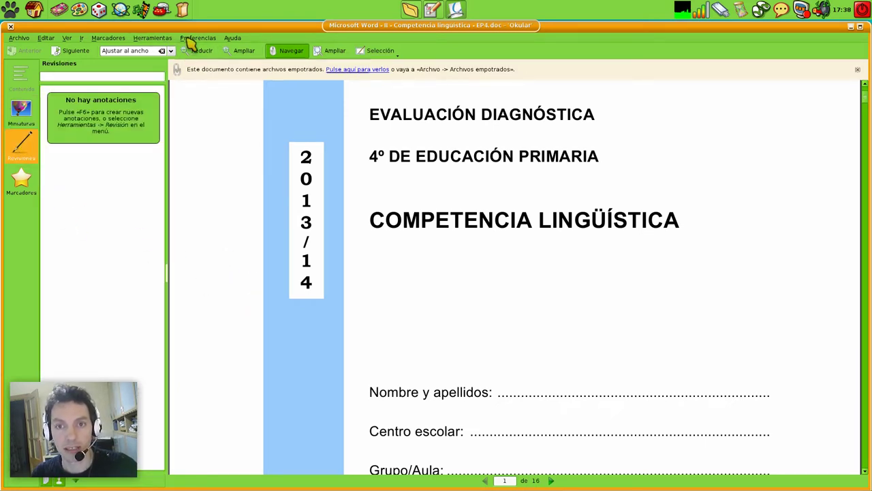
left_click(153, 38)
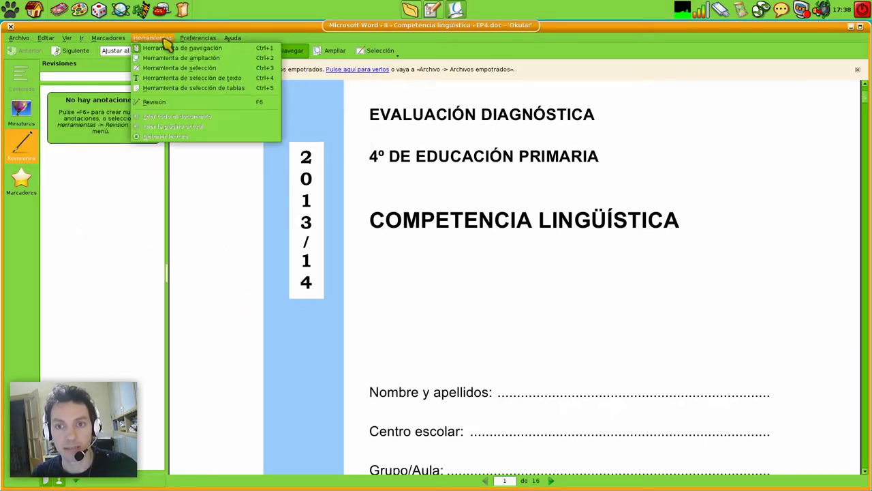
left_click(161, 109)
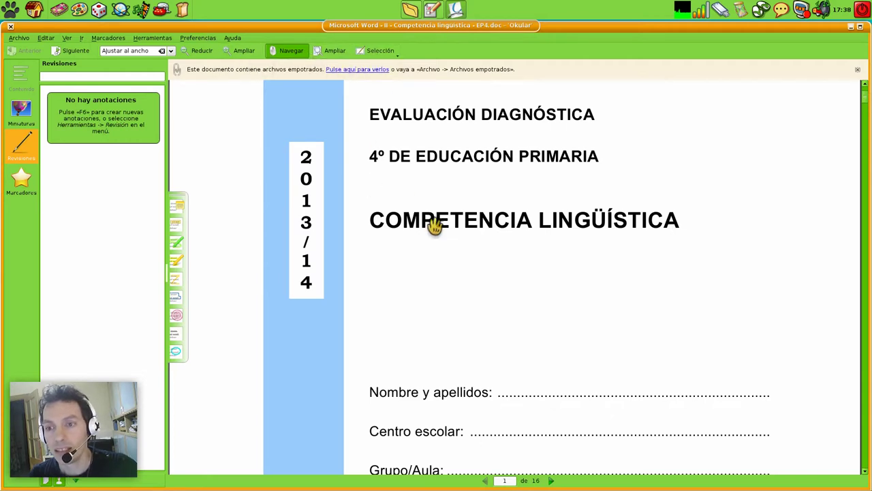
Activate the Selection tool and outline the bibliographic record block on page 3 to view its copy options, leaving them without choosing any
scroll(432, 226, "down", 5)
scroll(432, 240, "down", 10)
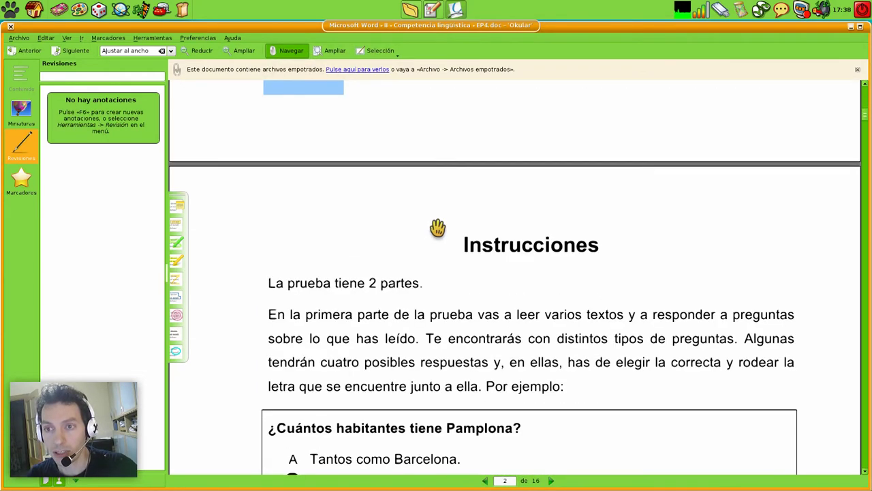
scroll(437, 228, "down", 8)
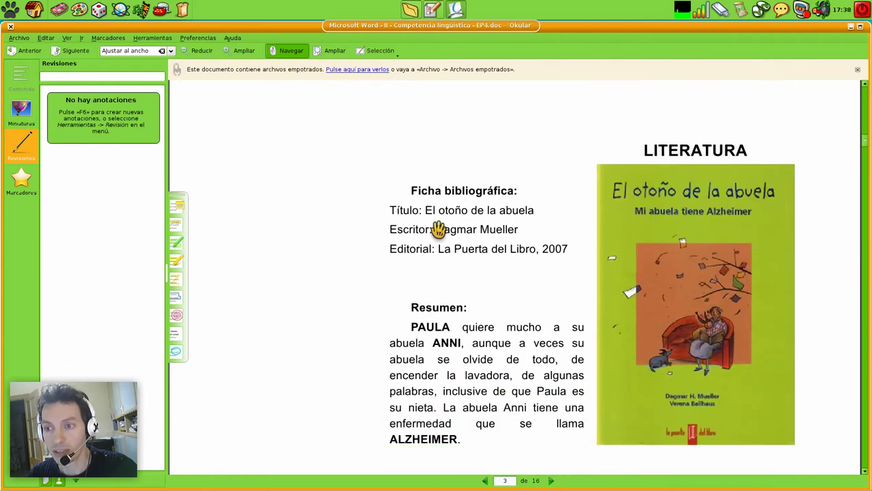
left_click(379, 51)
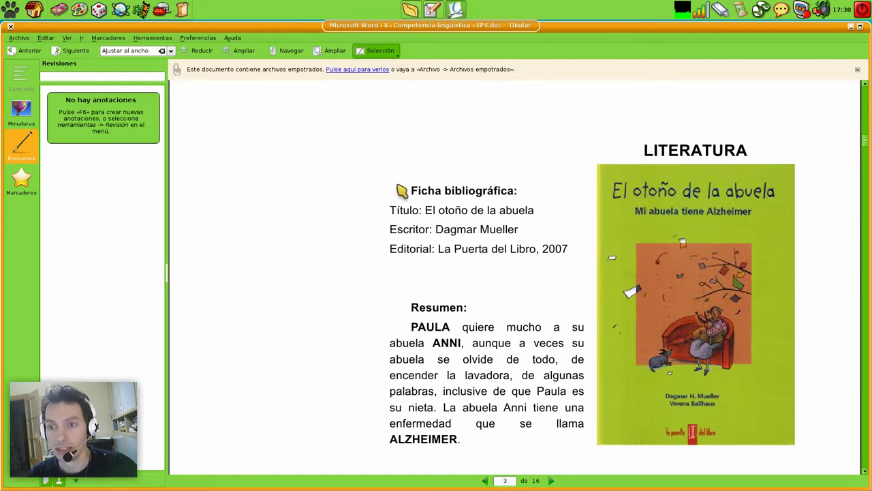
left_click_drag(366, 173, 584, 271)
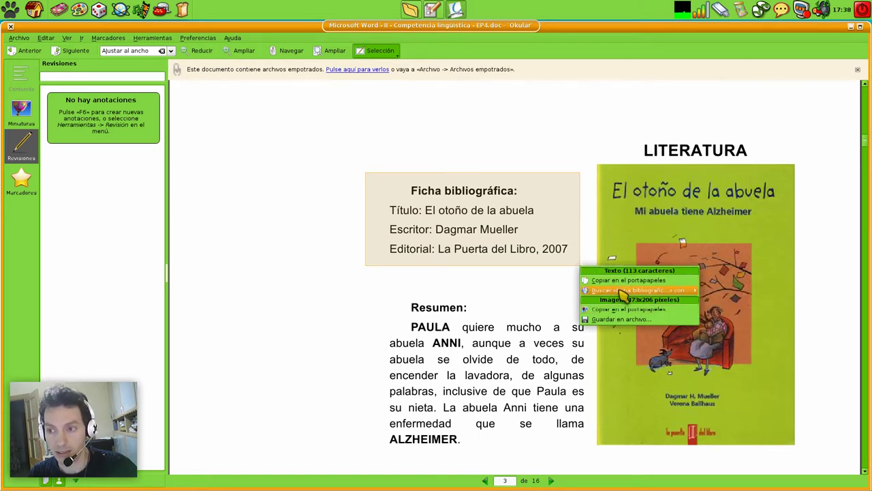
left_click(620, 219)
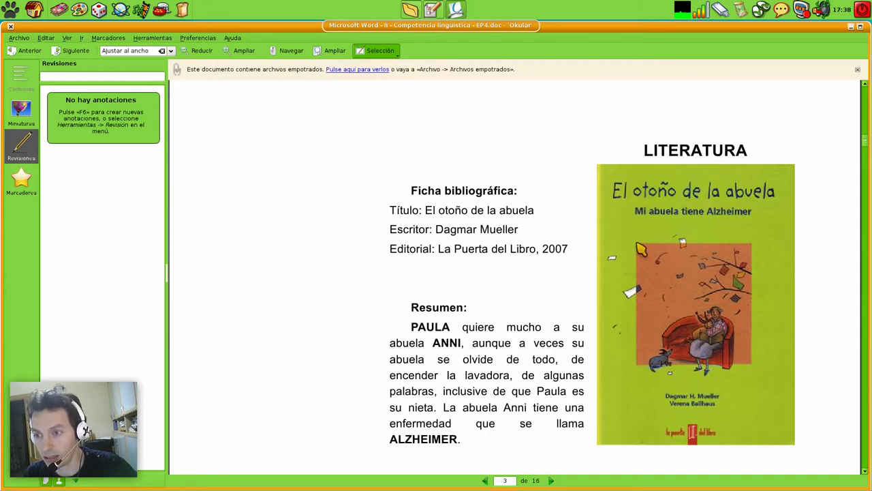
Select the orange illustration on the page 3 book cover and save it as an image named prueba in the home folder
left_click_drag(637, 242, 755, 380)
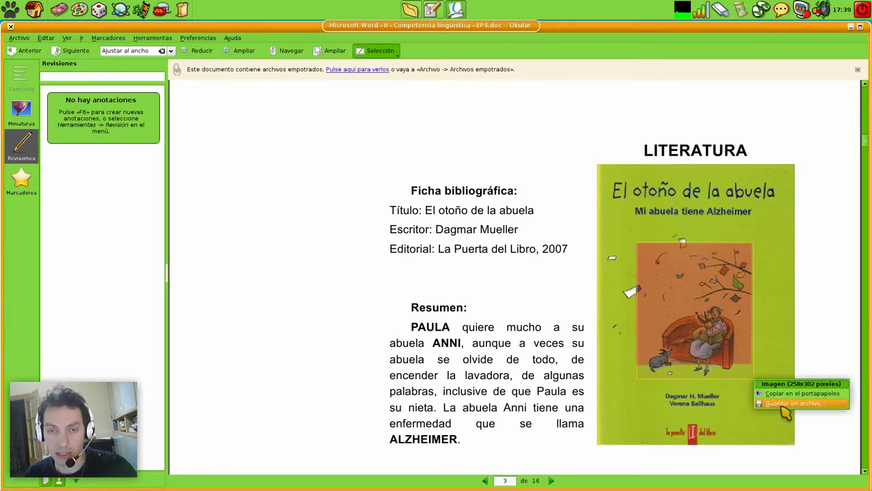
left_click(781, 404)
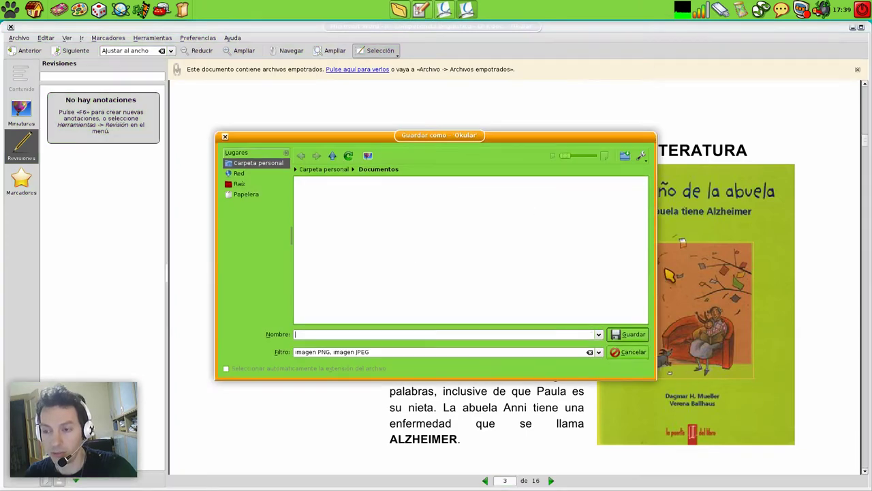
left_click(329, 169)
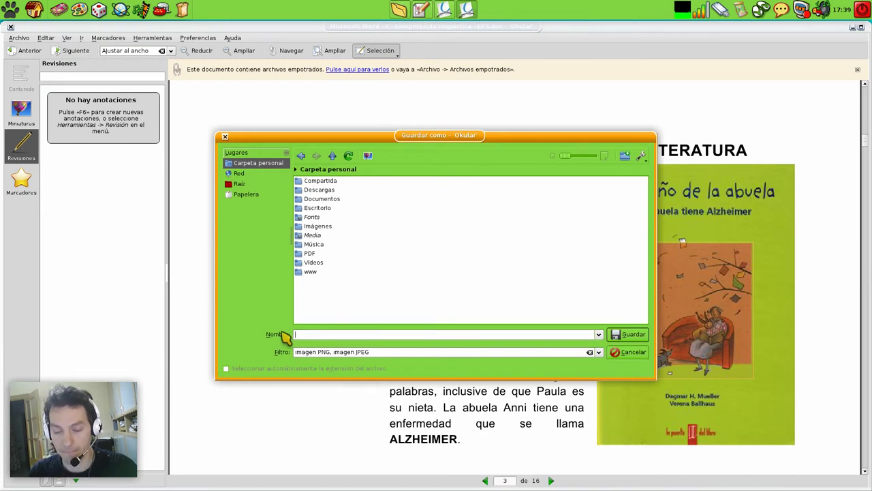
type("prueba")
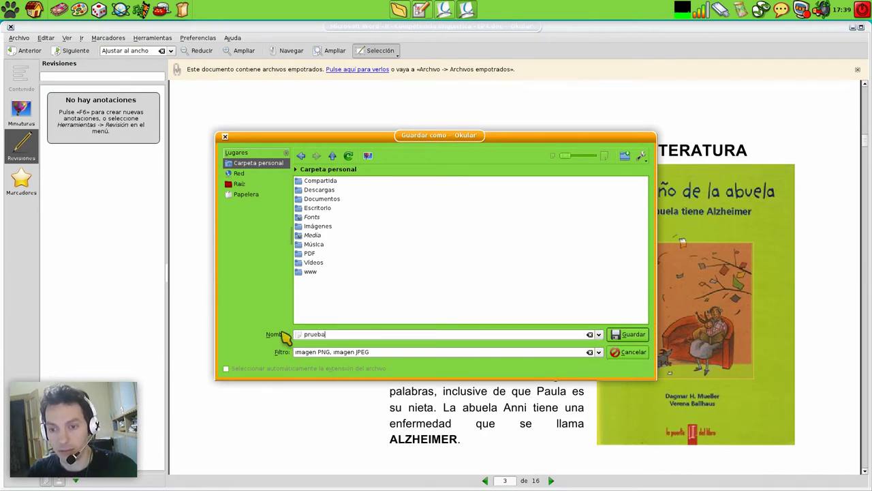
key("Return")
Switch to the file manager, open the saved prueba image from the home folder to check it, and close both windows
left_click(411, 10)
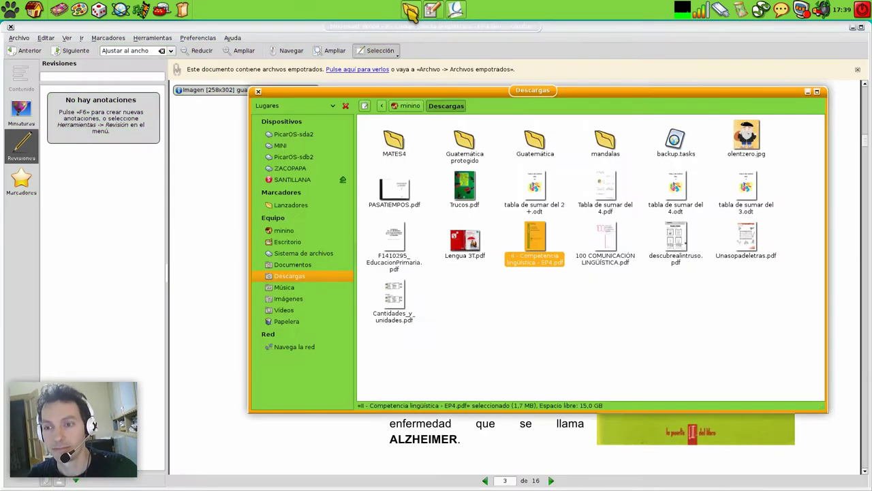
left_click(406, 106)
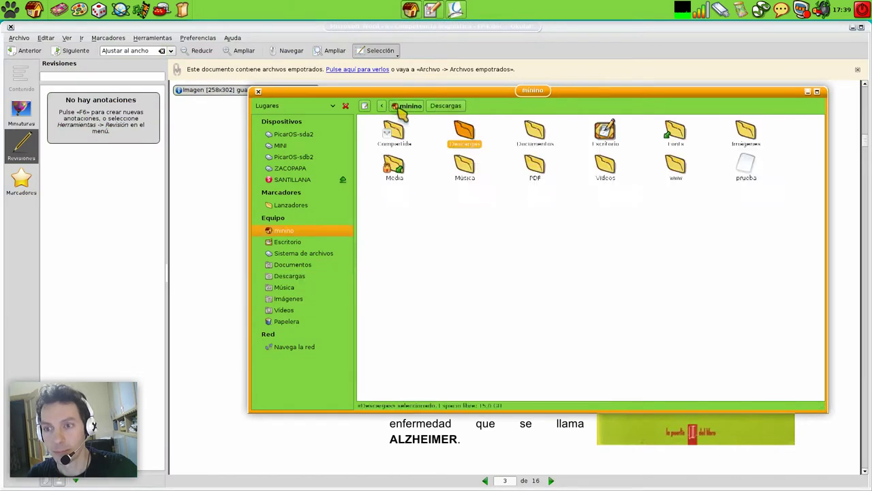
double_click(747, 176)
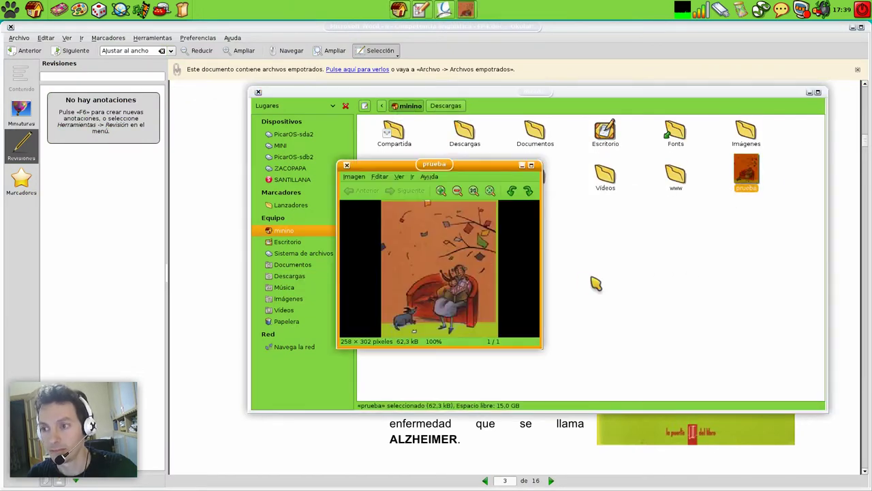
left_click(347, 166)
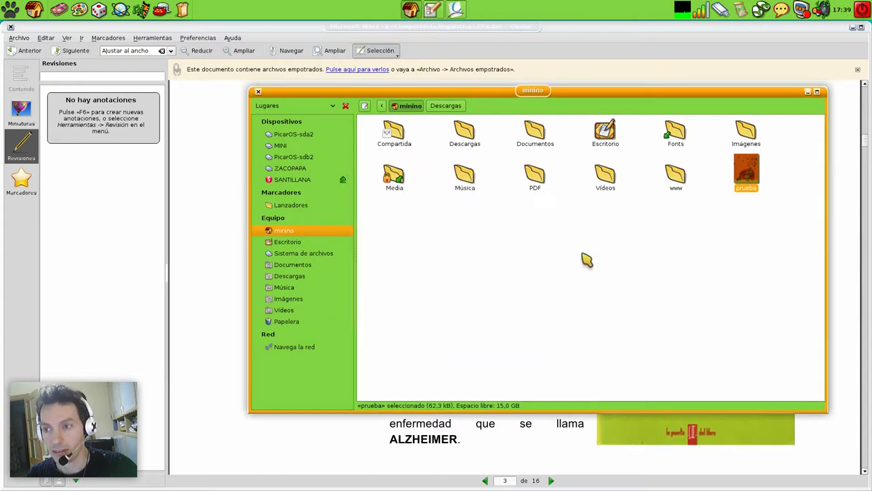
left_click_drag(776, 221, 738, 179)
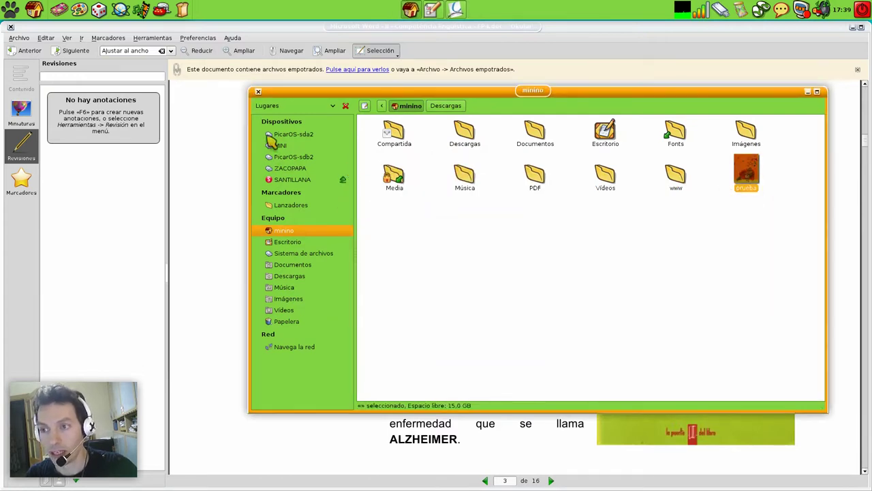
left_click(258, 92)
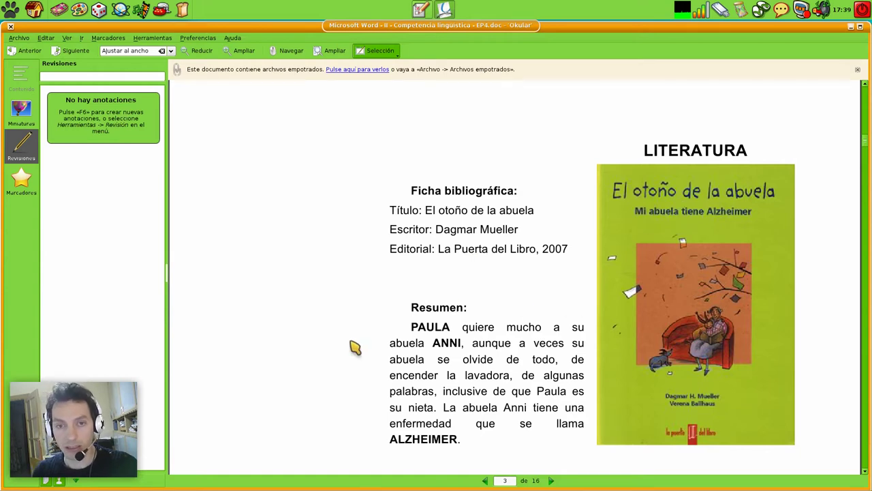
scroll(375, 279, "down", 5)
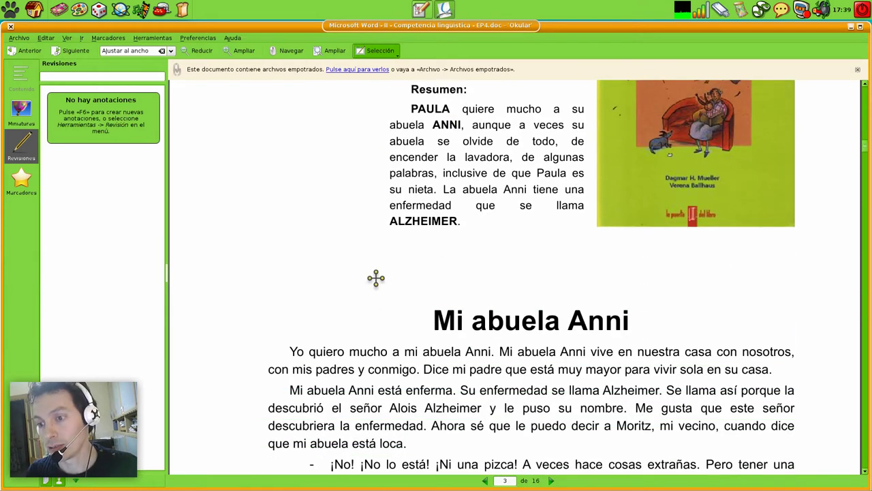
scroll(508, 312, "up", 5)
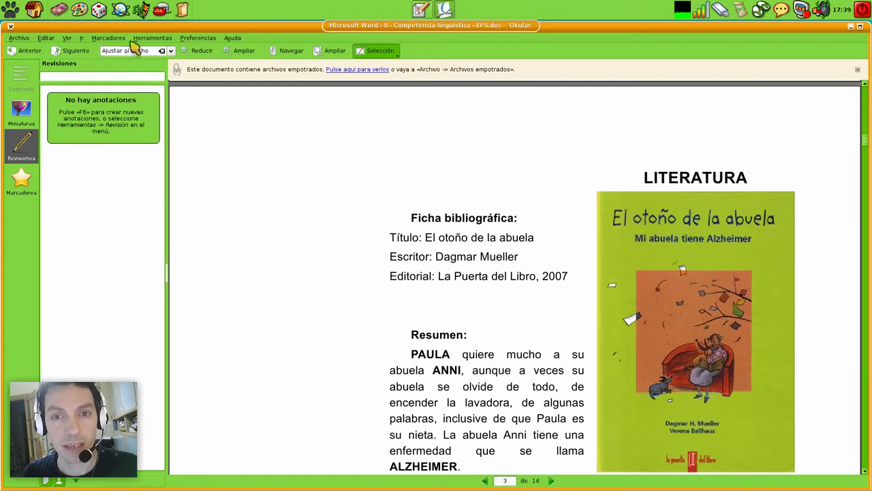
left_click(197, 38)
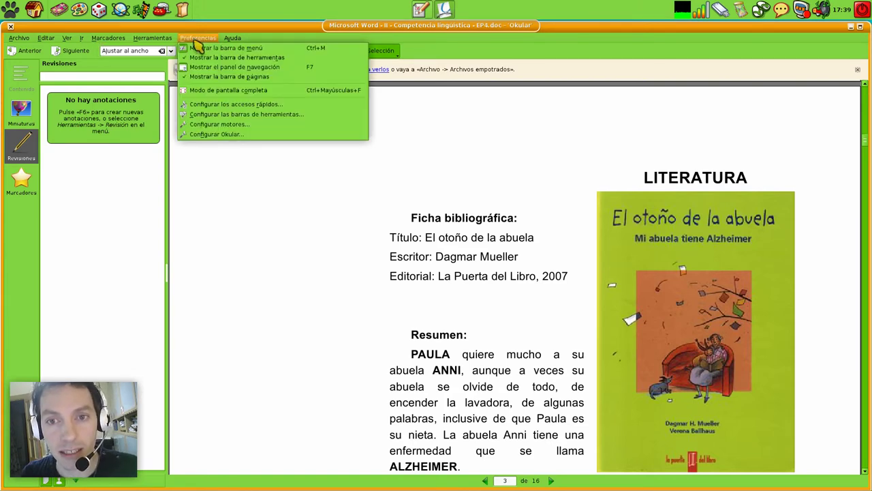
left_click(224, 116)
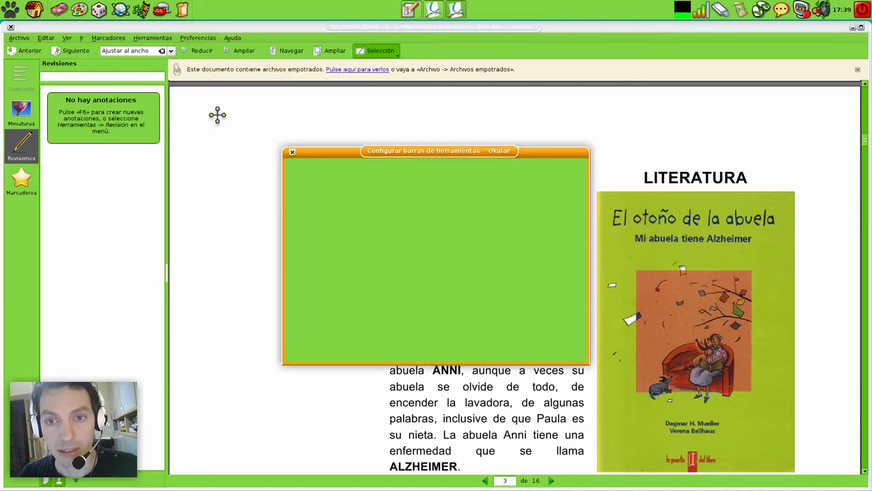
left_click(523, 348)
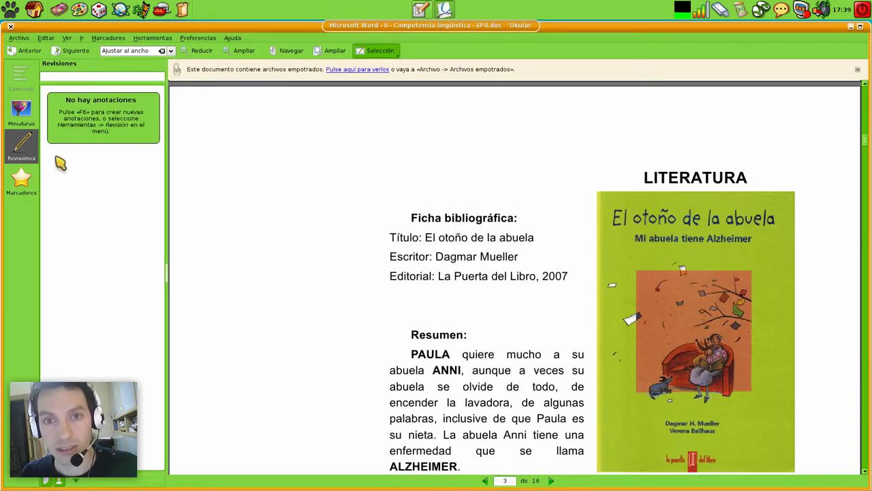
Disable the "Obedecer las restricciones DRM" option in the viewer's general settings and accept the change
left_click(47, 38)
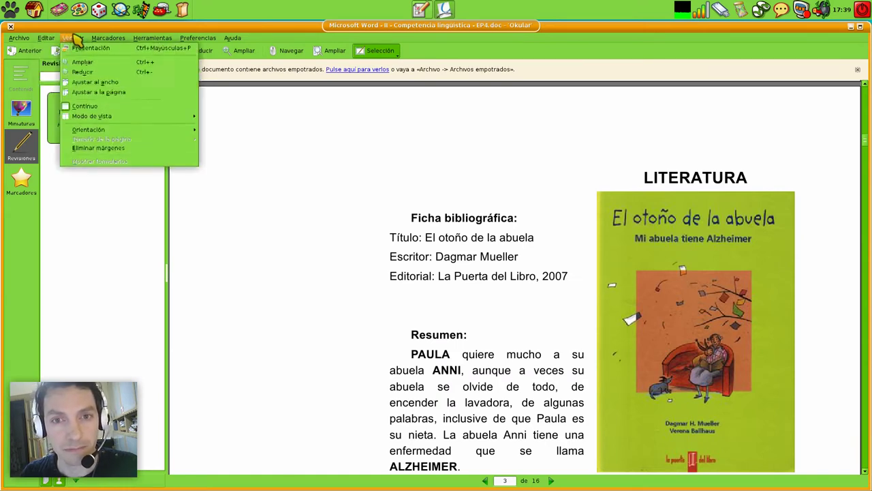
mouse_move(168, 42)
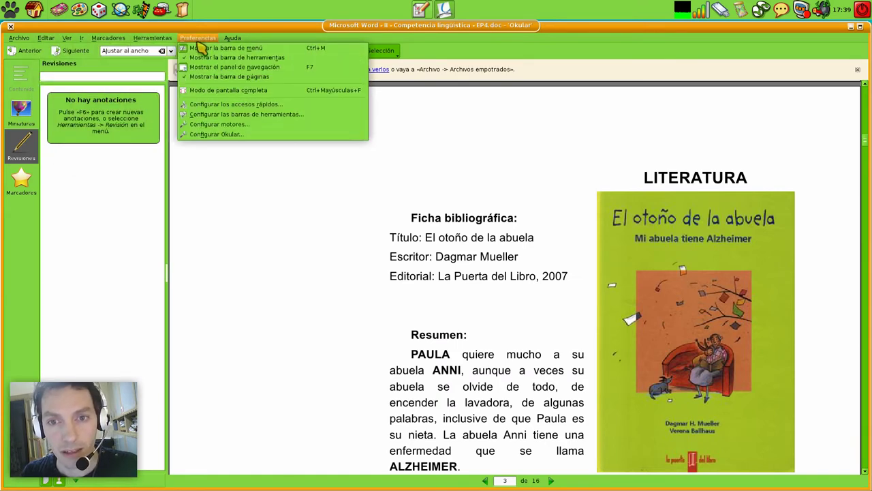
left_click(204, 135)
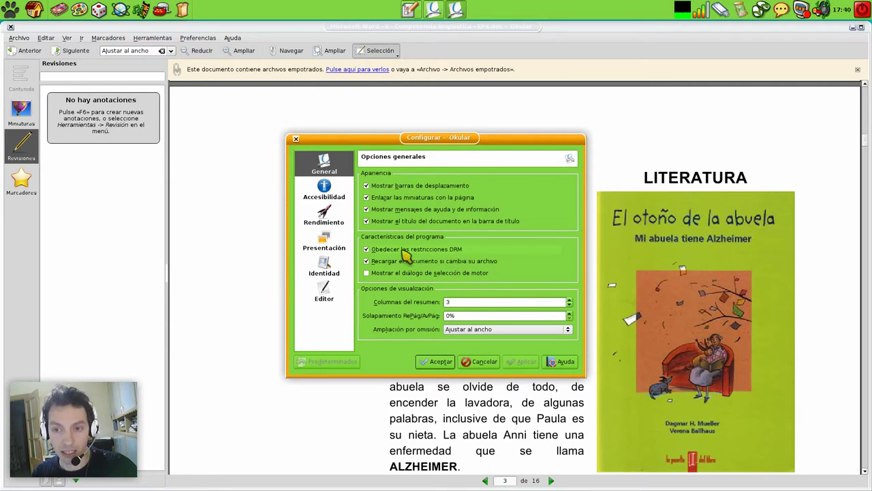
left_click(384, 251)
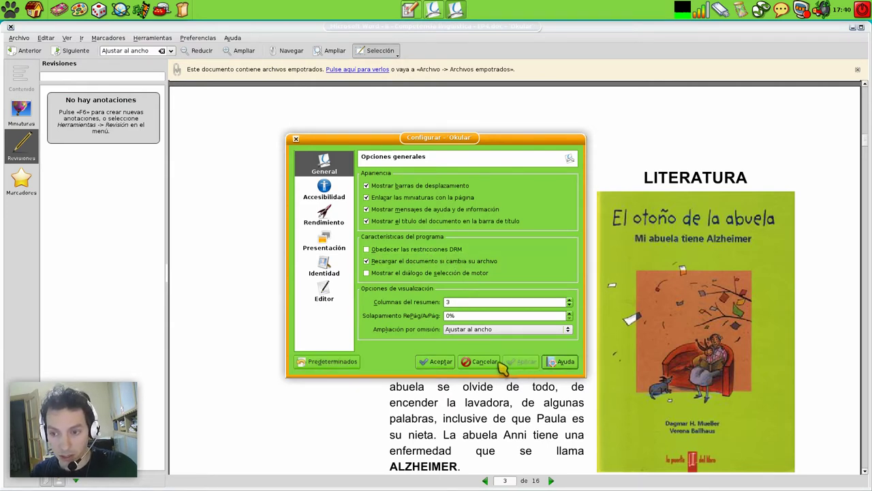
left_click(440, 362)
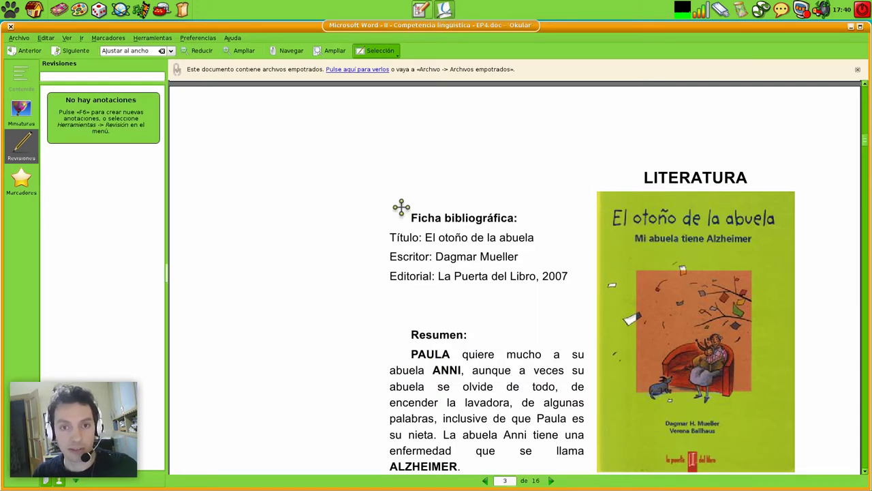
Close the PDF document and open the Guatemática protegido folder inside Descargas in the file manager
left_click(10, 27)
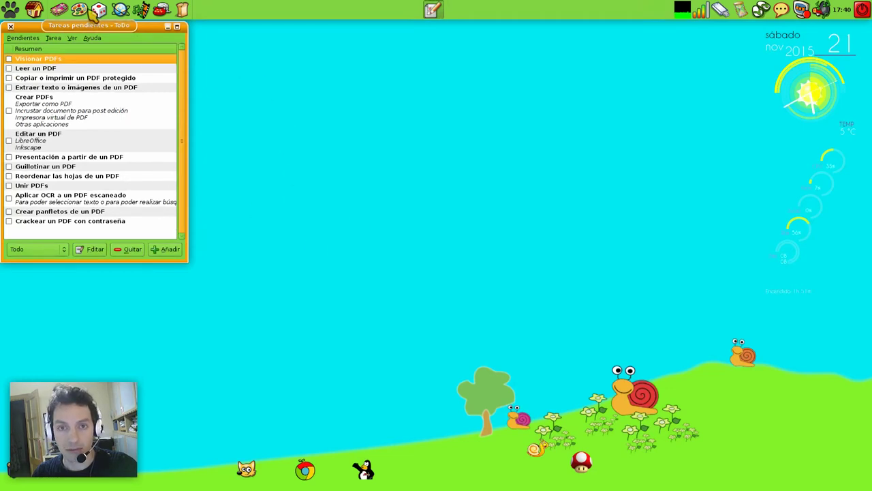
left_click(36, 9)
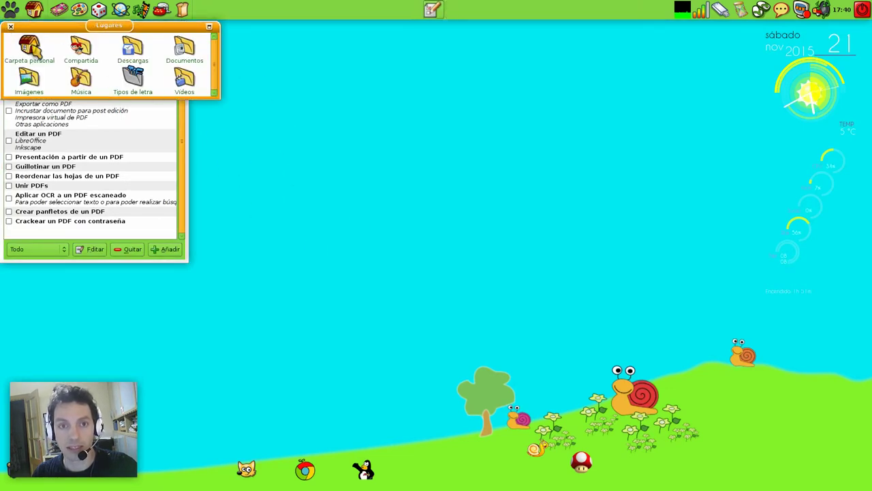
left_click(31, 49)
double_click(436, 179)
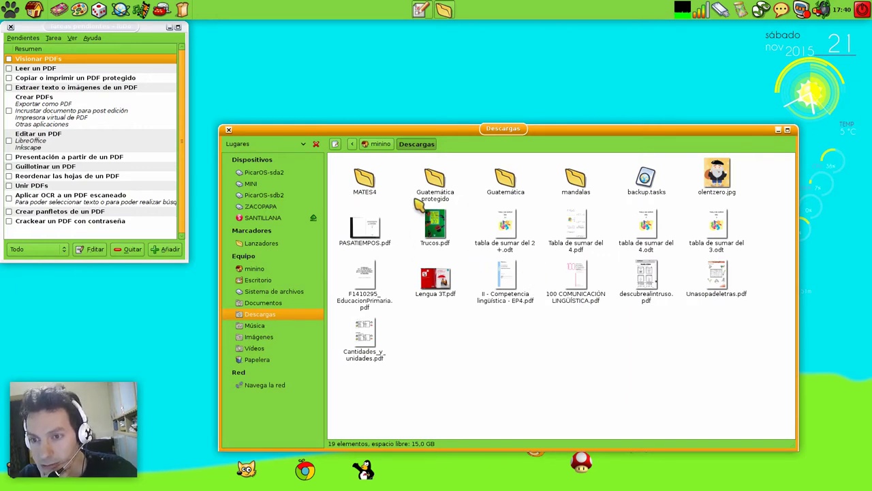
double_click(436, 178)
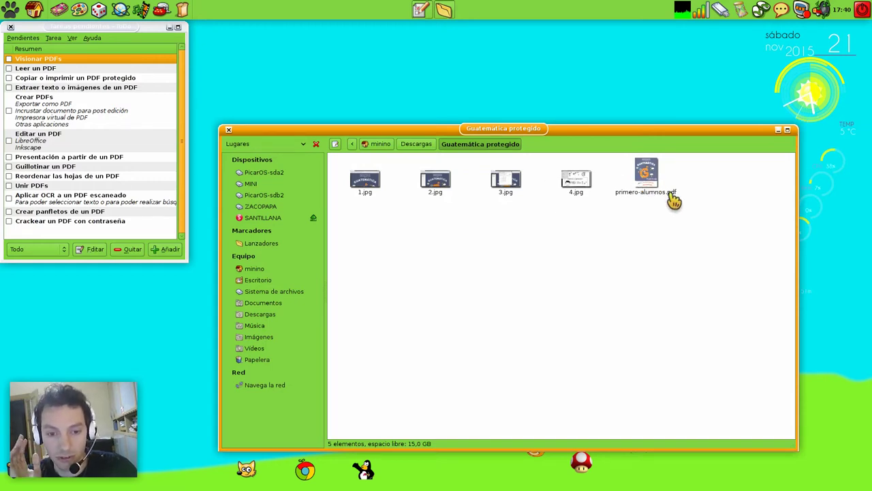
Open 1.jpg in the image viewer and advance to 2.jpg to examine the protected PDF's security settings
left_click(366, 190)
double_click(366, 191)
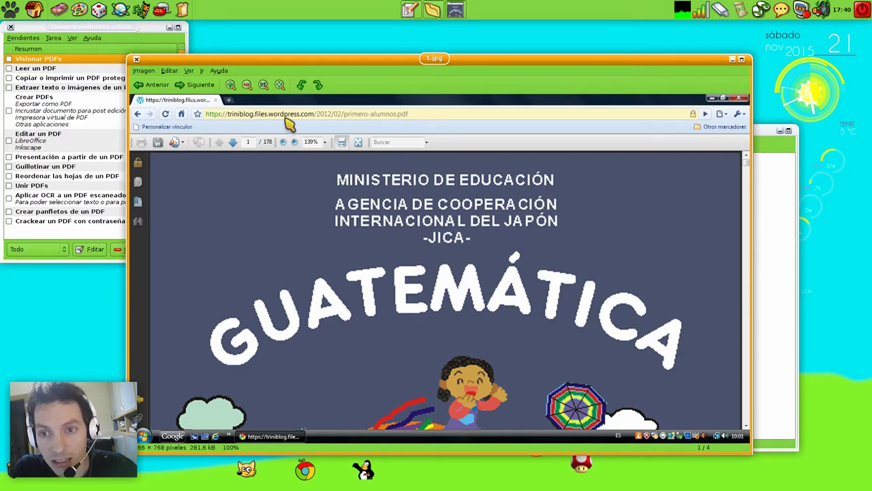
left_click(195, 85)
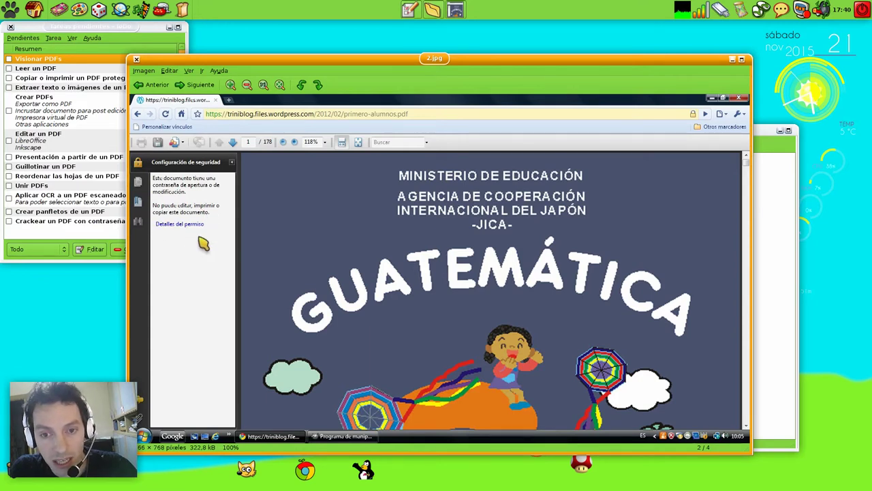
Advance to 3.jpg to examine the protected PDF's restriction summary, and close the image viewer
left_click(196, 84)
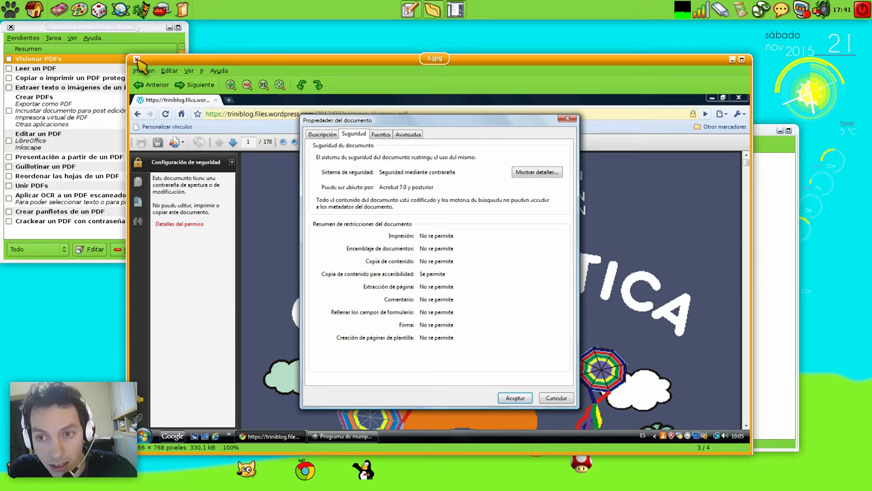
left_click(136, 60)
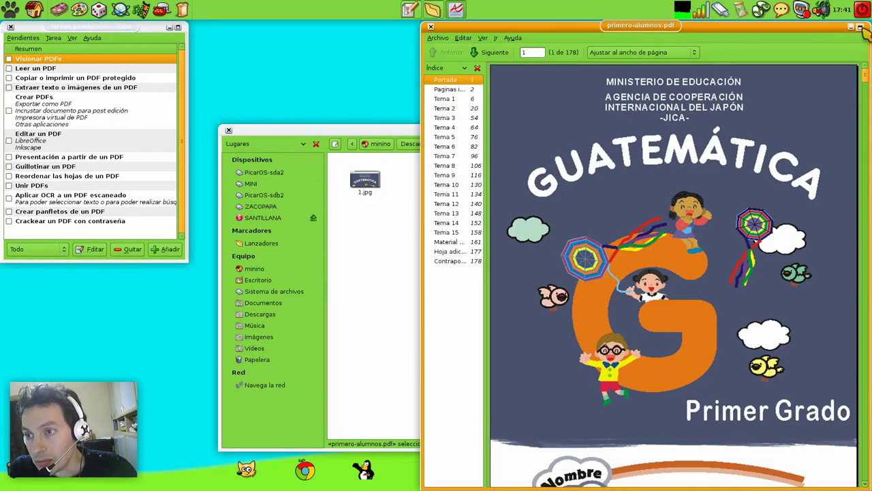
Maximize the primero-alumnos.pdf window and copy most of the first line of the dedication on page 2
left_click(860, 27)
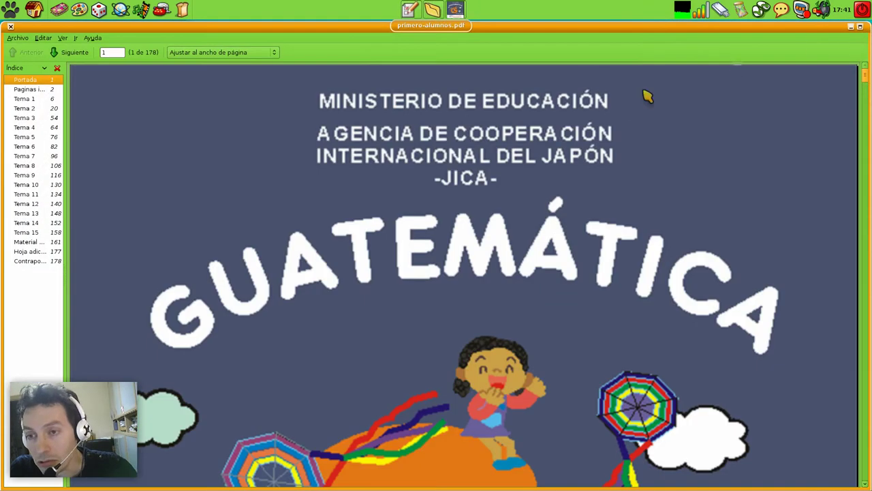
scroll(241, 253, "down", 10)
scroll(250, 269, "down", 5)
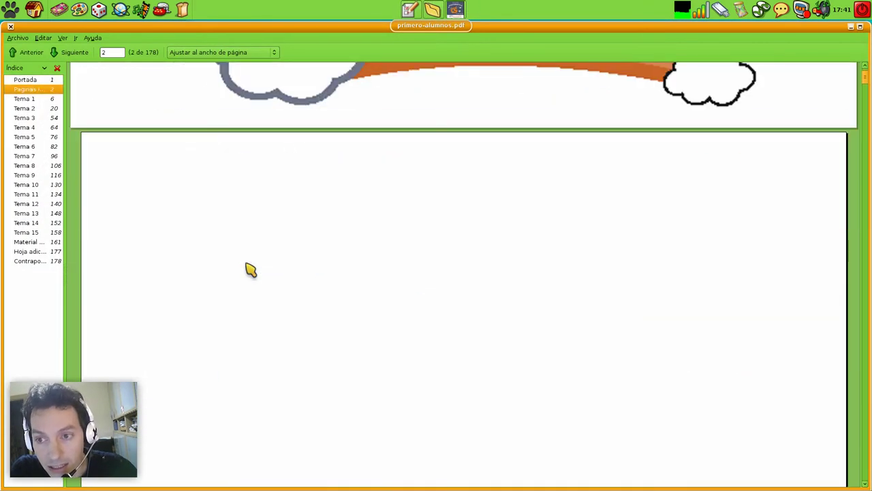
scroll(252, 270, "down", 5)
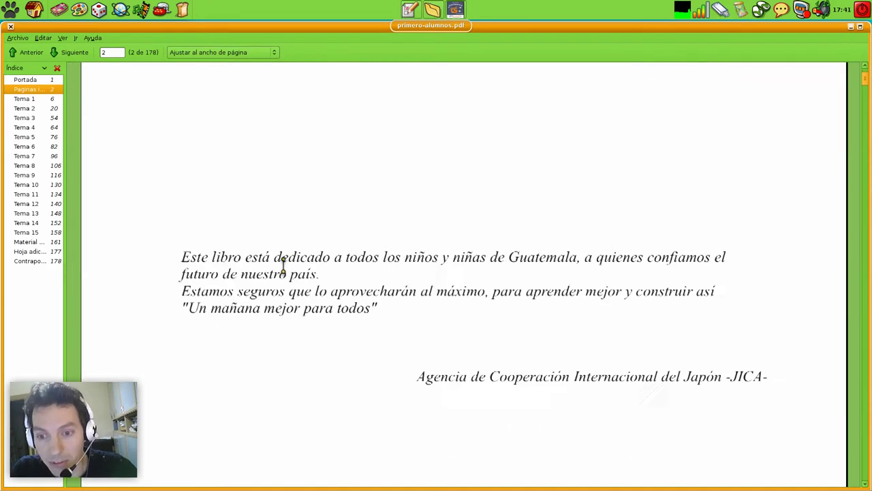
left_click_drag(234, 211, 654, 215)
right_click(295, 220)
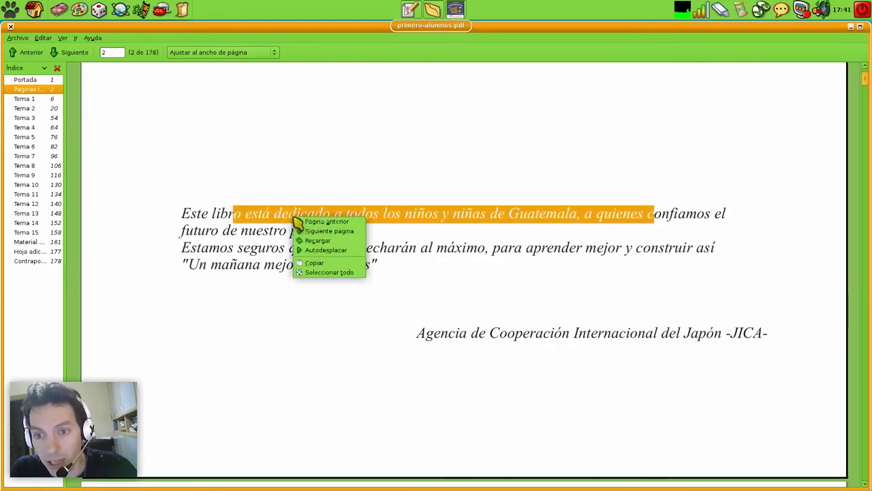
left_click(310, 263)
Check the print dialog for the protected PDF, cancel it without printing, and close the document
left_click(18, 37)
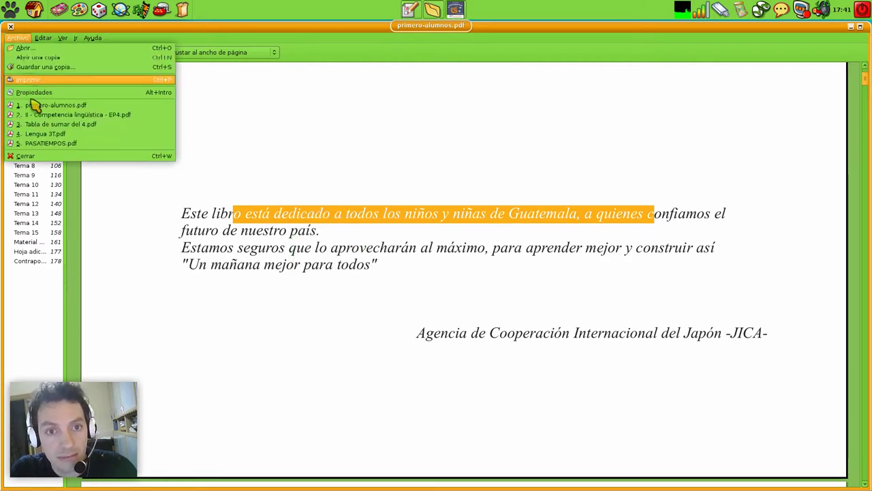
left_click(28, 81)
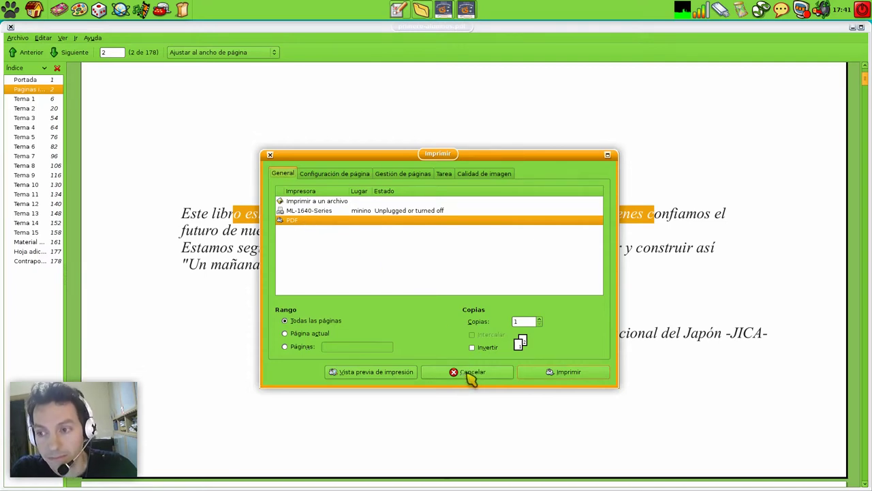
left_click(469, 375)
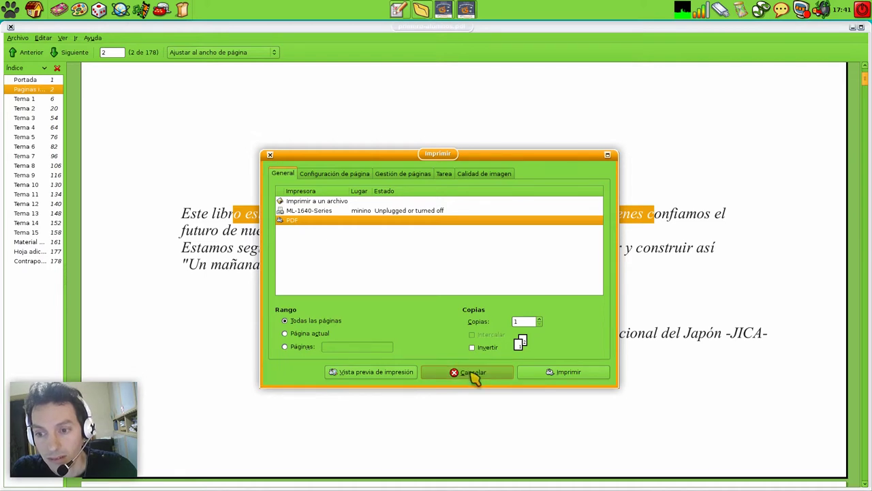
left_click(470, 375)
left_click(286, 249)
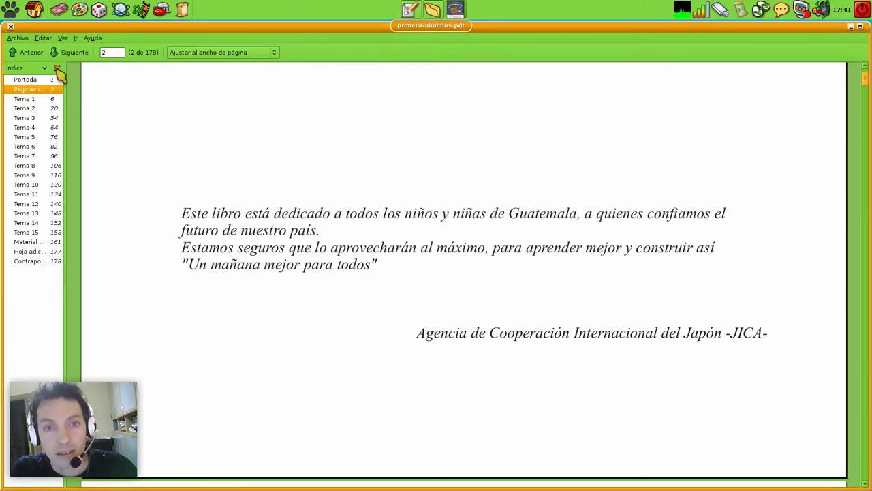
left_click(11, 28)
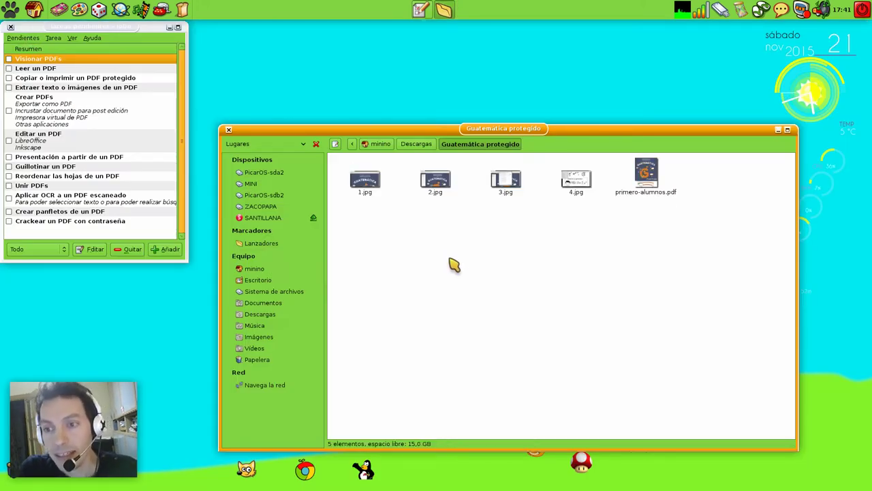
Return to the Descargas folder and mark the tasks "Visionar PDFs" and "Copiar o imprimir un PDF protegido" as completed
left_click(417, 144)
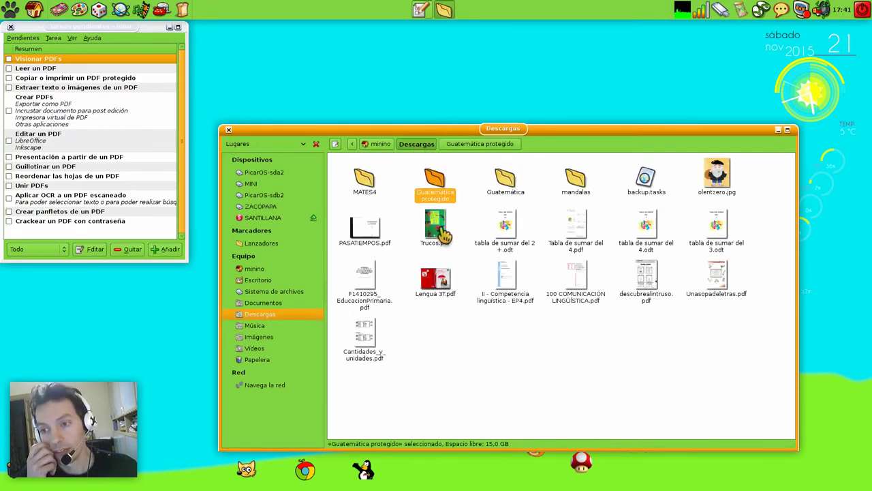
left_click(8, 59)
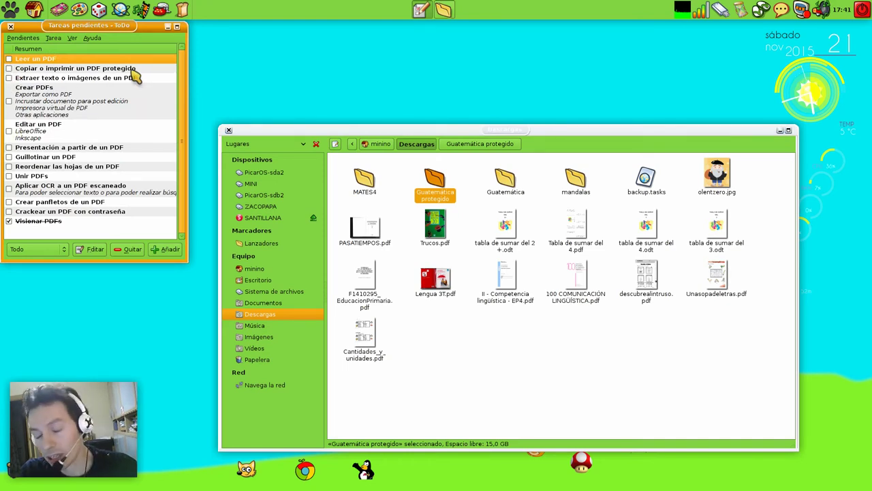
left_click(9, 68)
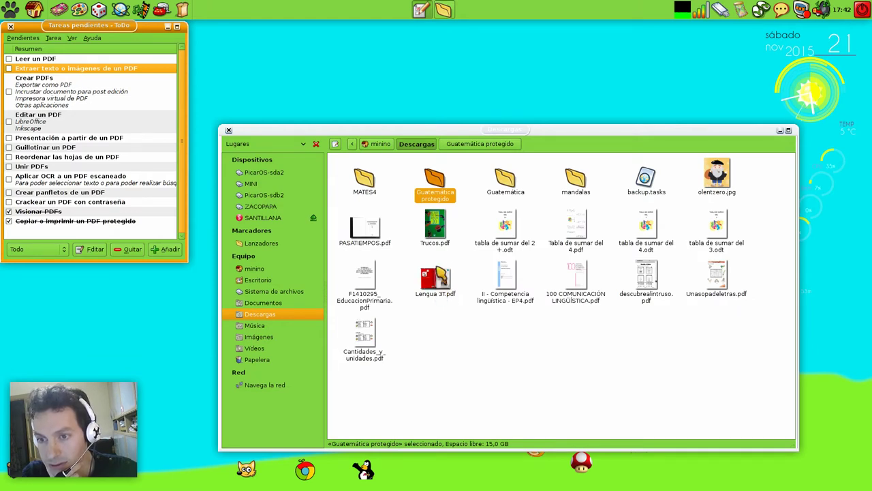
Open Trucos.pdf from the Descargas folder and look through its magic-trick pages from page 3 to page 6
double_click(439, 235)
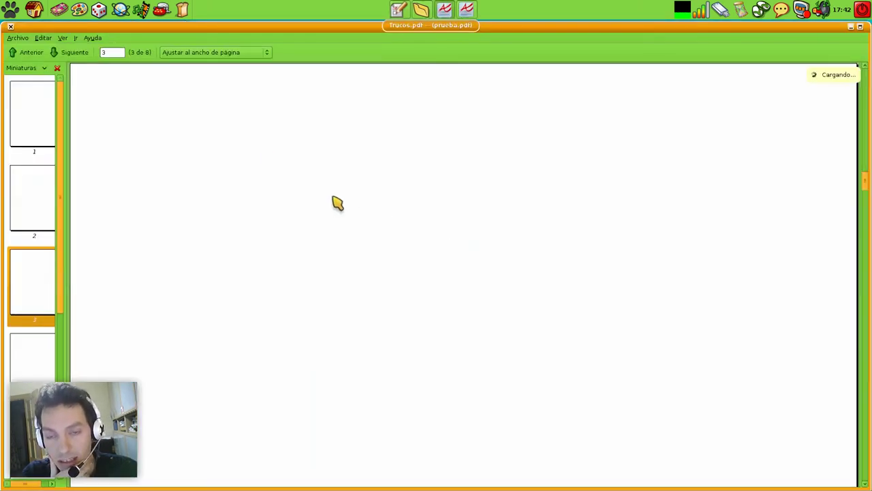
scroll(375, 200, "down", 8)
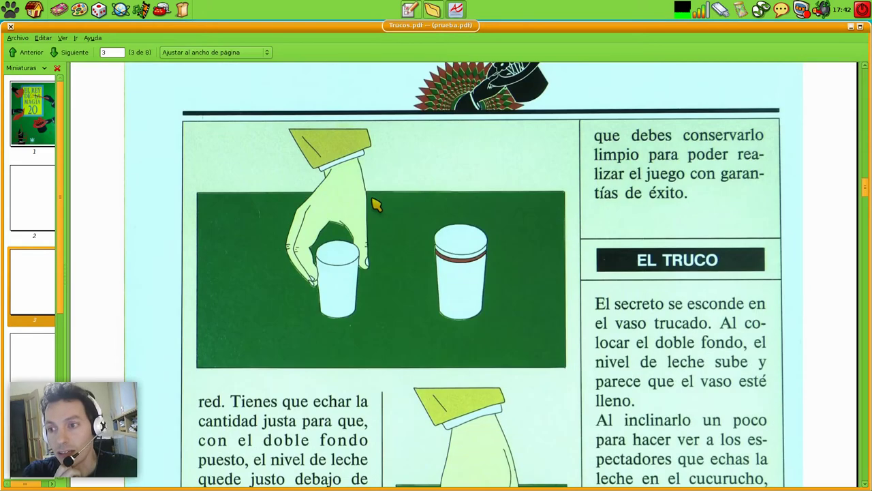
scroll(480, 225, "down", 15)
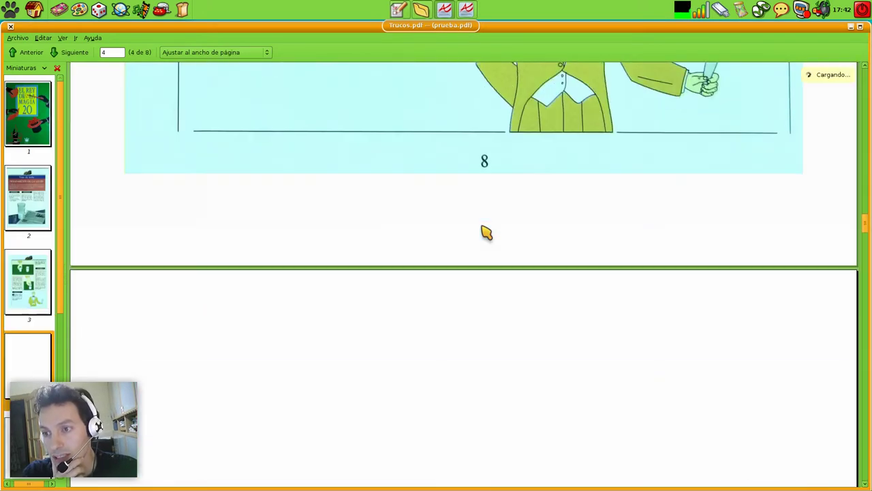
scroll(486, 232, "down", 15)
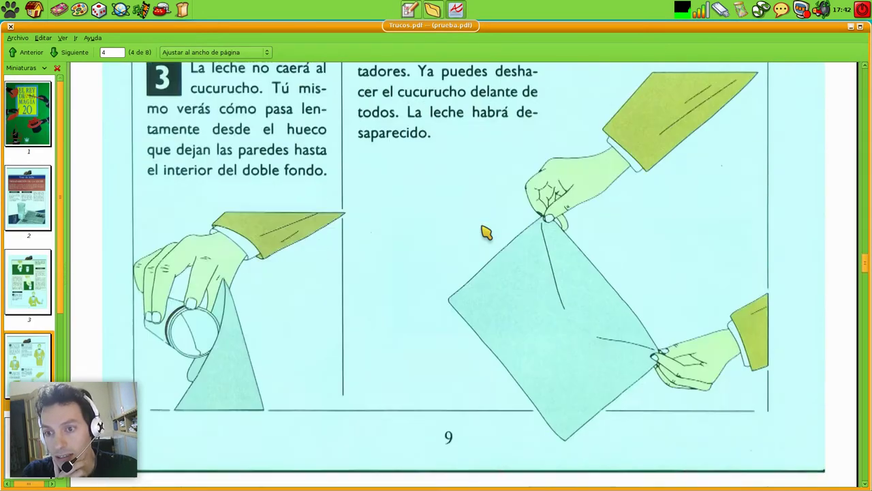
scroll(493, 233, "down", 10)
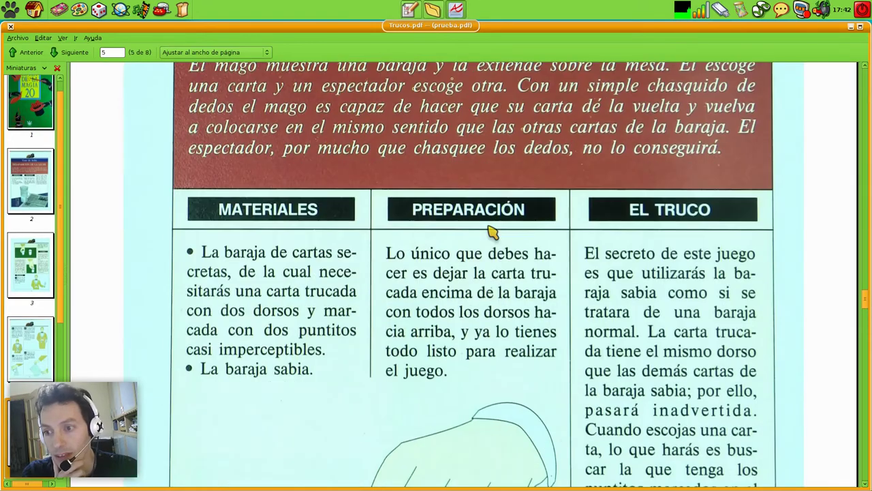
scroll(492, 232, "down", 15)
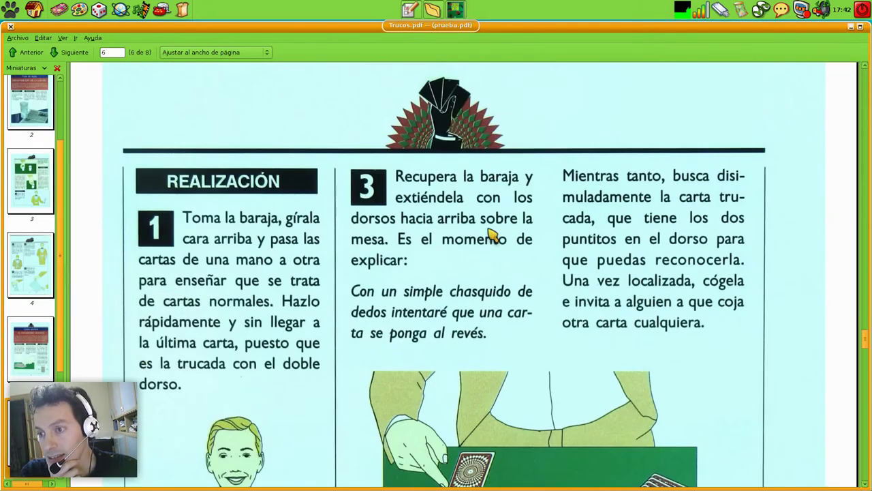
scroll(387, 238, "down", 1)
scroll(390, 236, "up", 1)
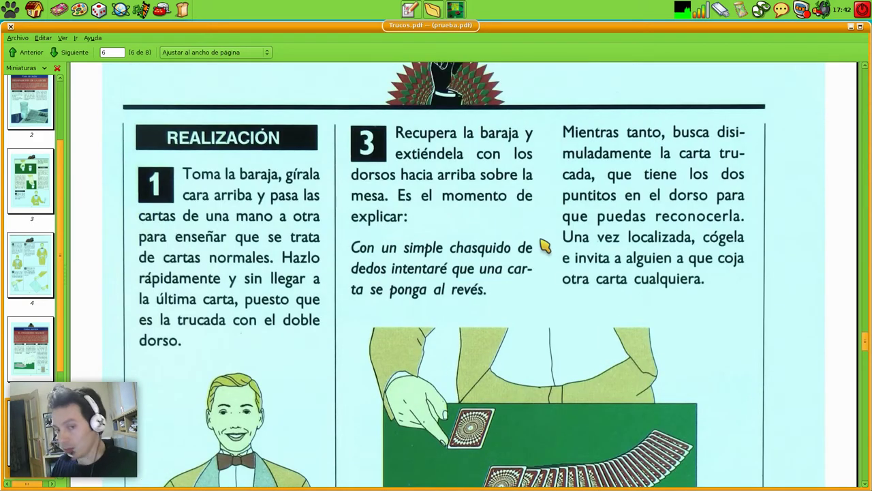
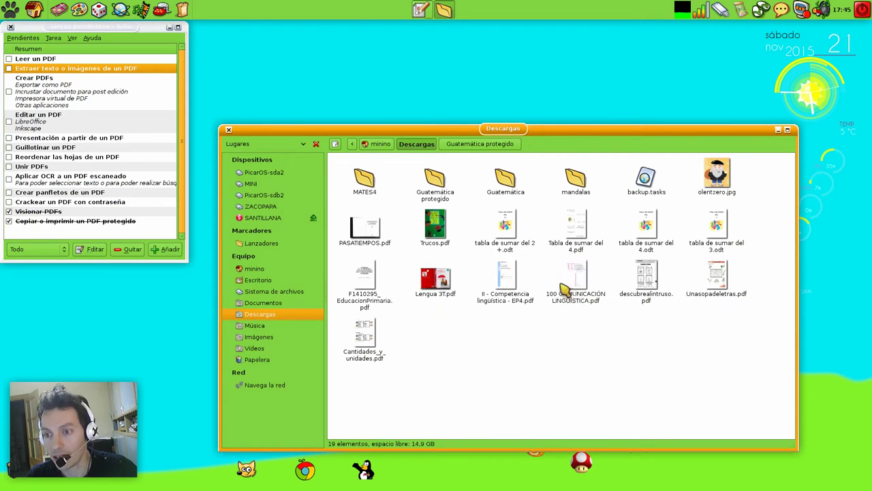
Open "II - Competencia lingüística - EP4.pdf", try selecting phrases in the Resumen paragraph on page 3, and close the document
double_click(505, 283)
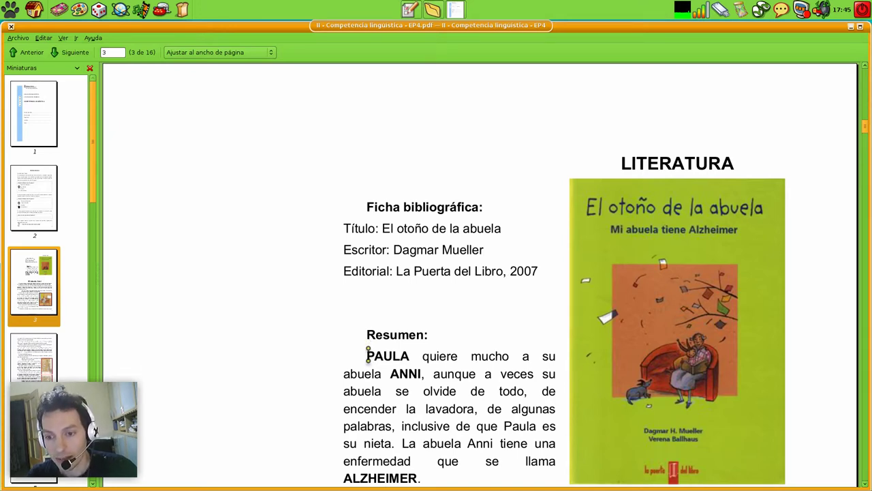
left_click_drag(369, 355, 545, 374)
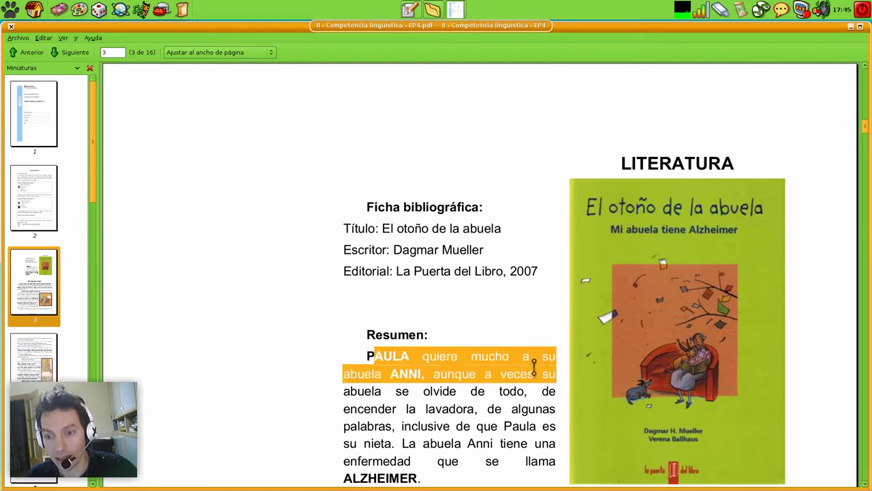
left_click(443, 368)
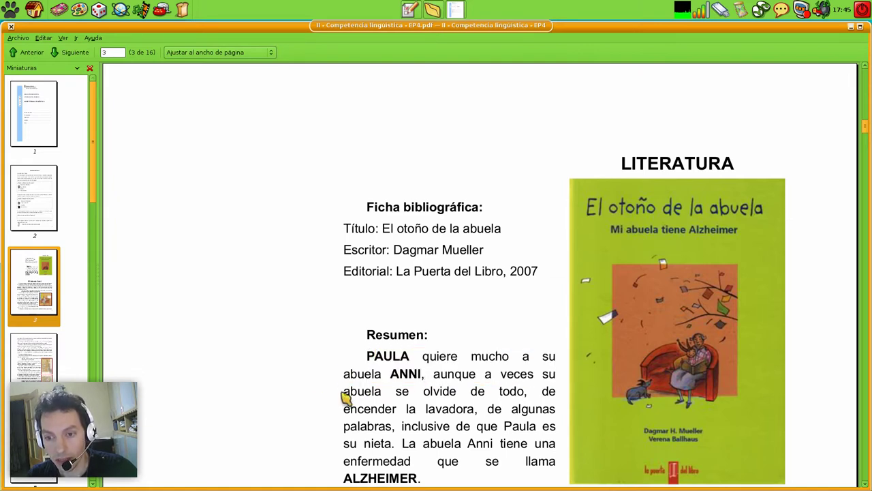
left_click_drag(342, 391, 525, 391)
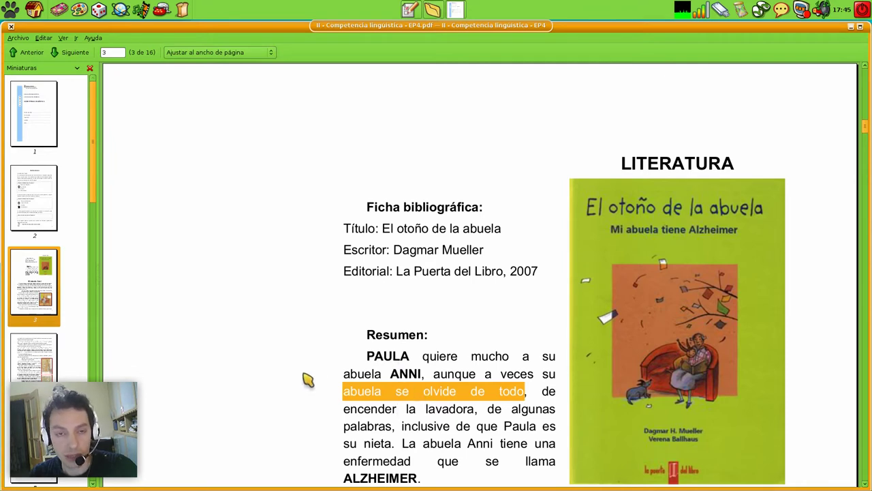
left_click(10, 28)
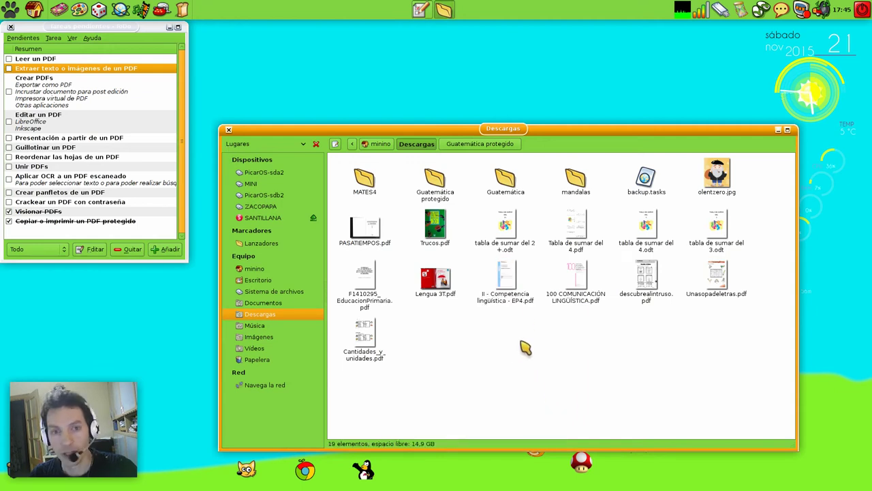
Mark the tasks "Leer un PDF" and "Extraer texto o imágenes de un PDF" as completed in the to-do list
left_click(16, 60)
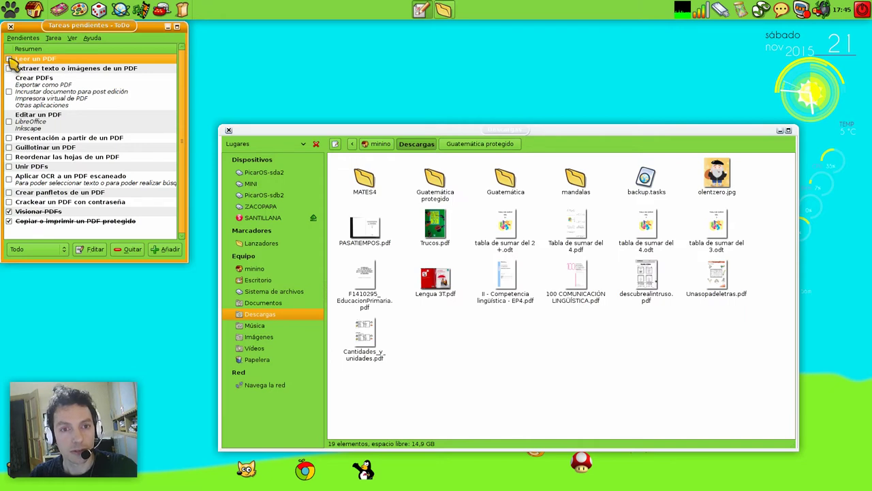
left_click(9, 60)
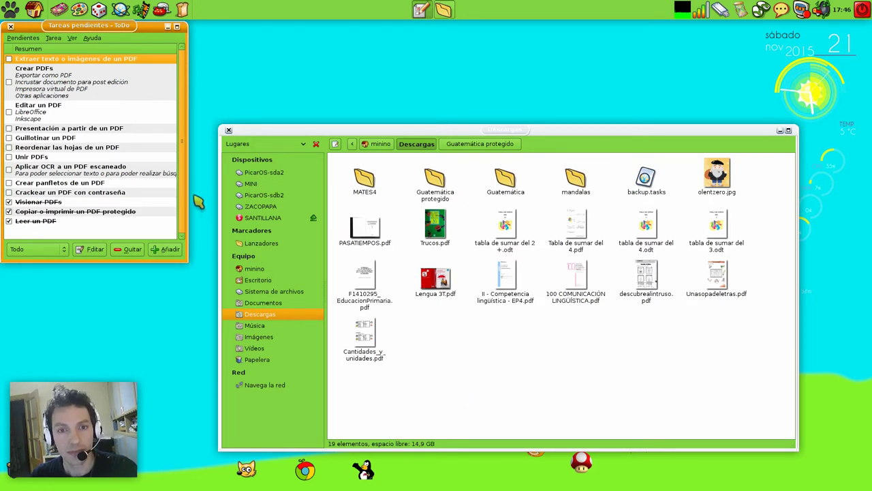
left_click(9, 59)
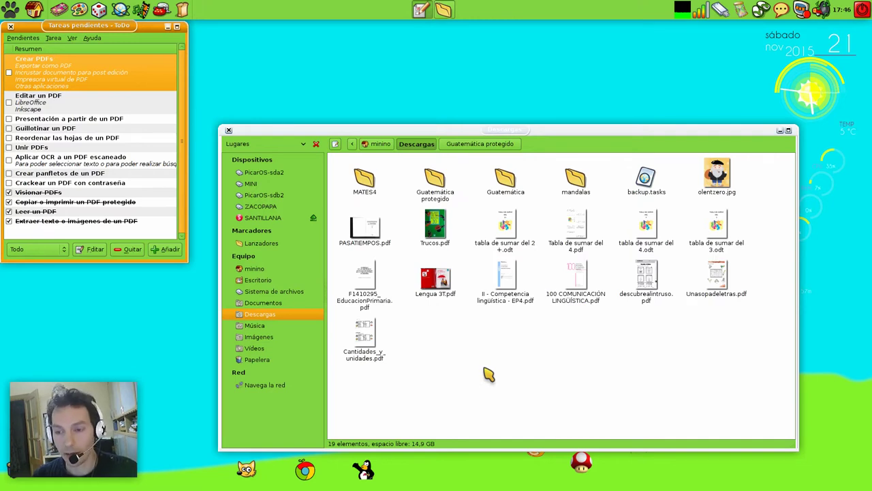
Open "tabla de sumar del 2+.odt" from the Descargas folder in LibreOffice Writer and maximize its window
left_click(164, 11)
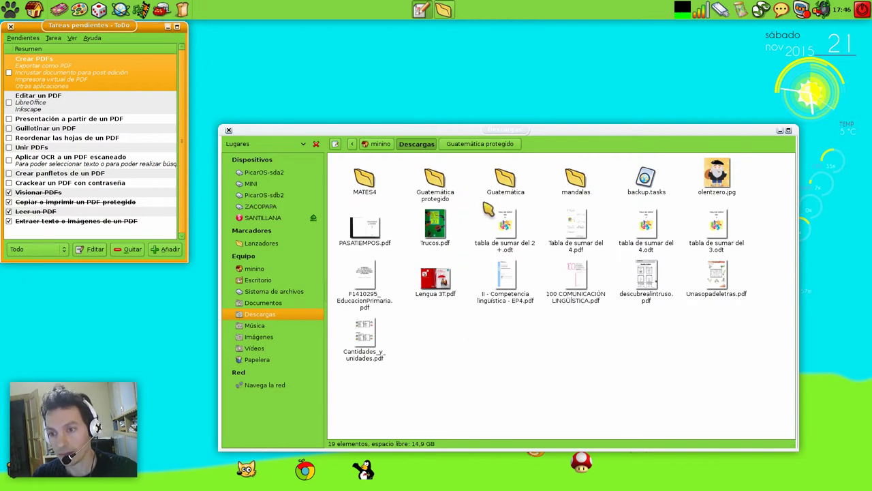
left_click(510, 235)
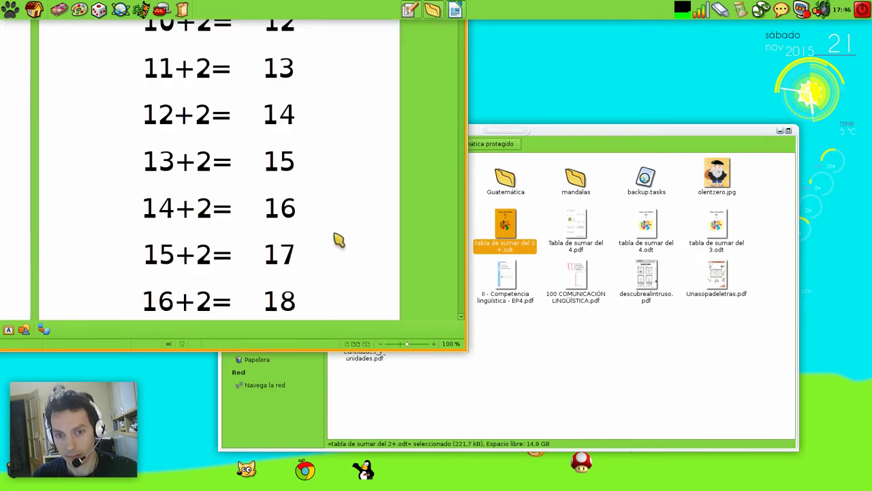
left_click_drag(126, 95, 543, 239)
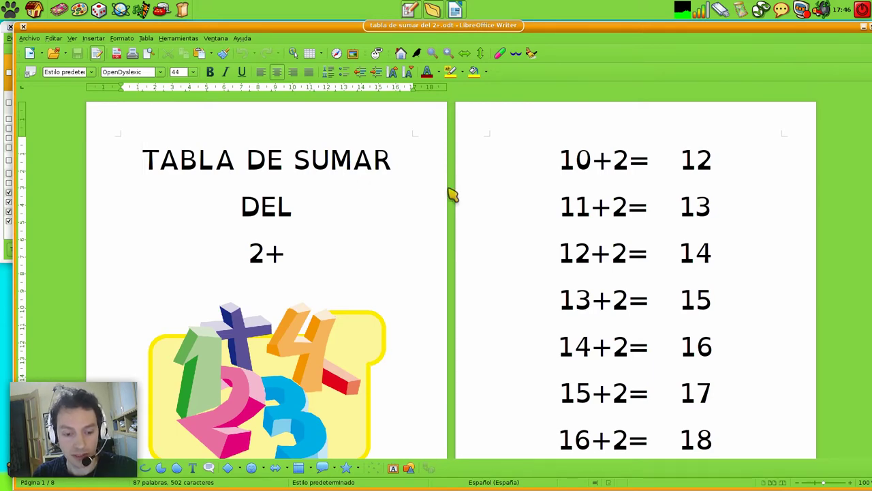
left_click_drag(451, 194, 703, 344)
key("alt+F10")
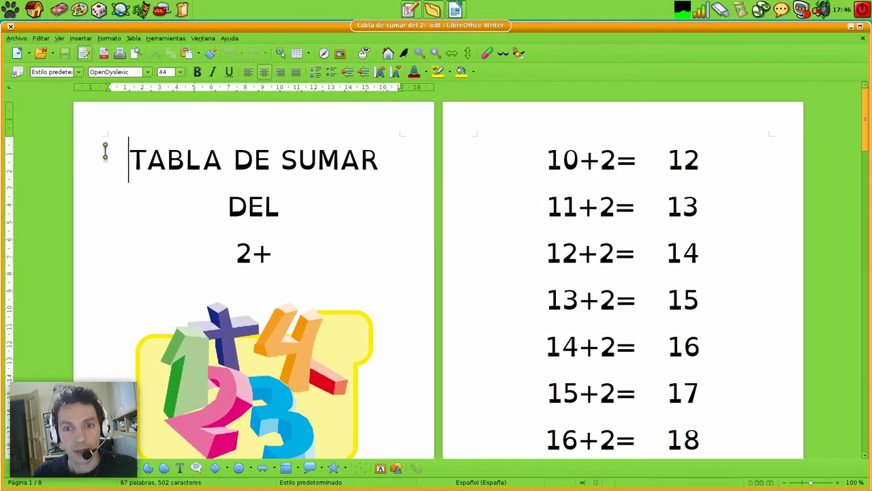
Start exporting the document as PDF and review the General and Security export options
left_click(16, 39)
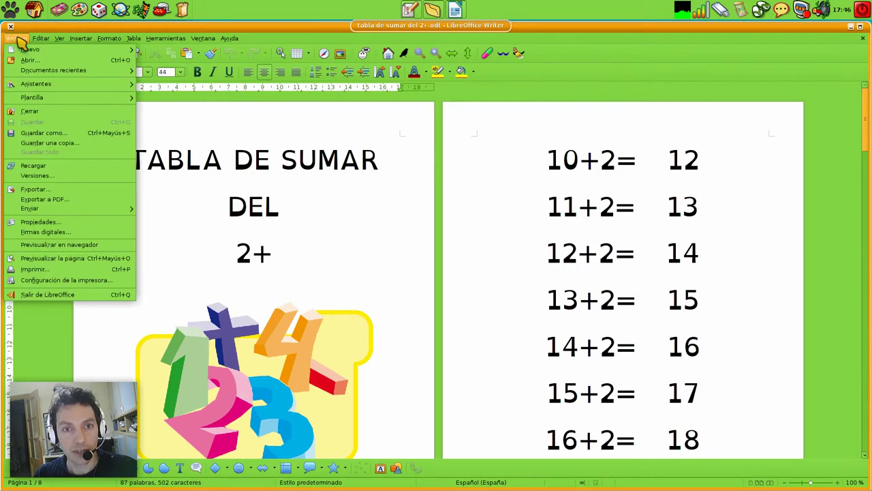
left_click(42, 199)
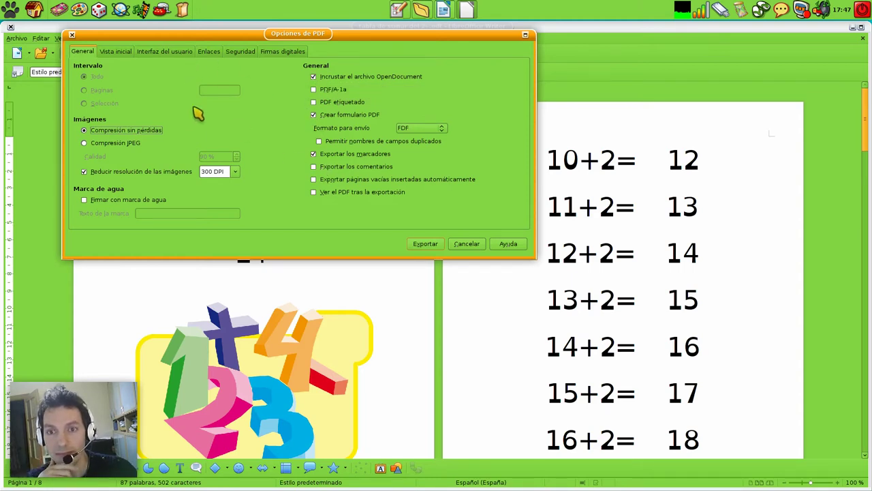
left_click(239, 55)
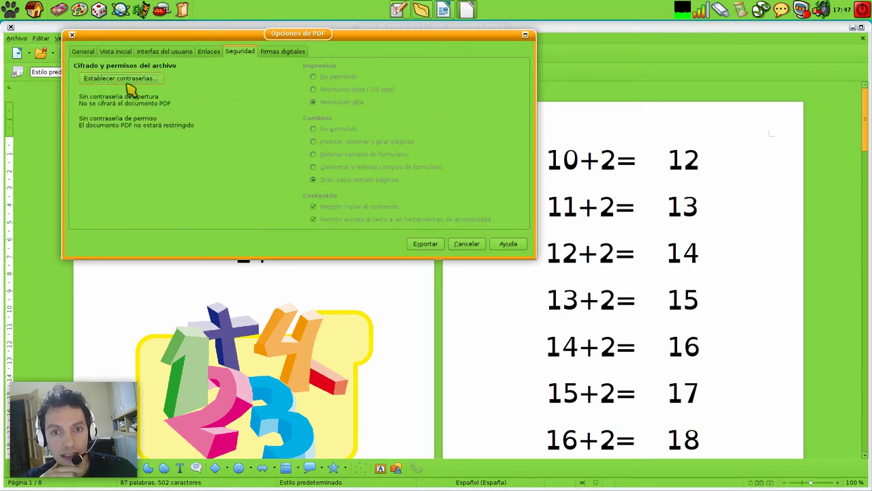
left_click(83, 52)
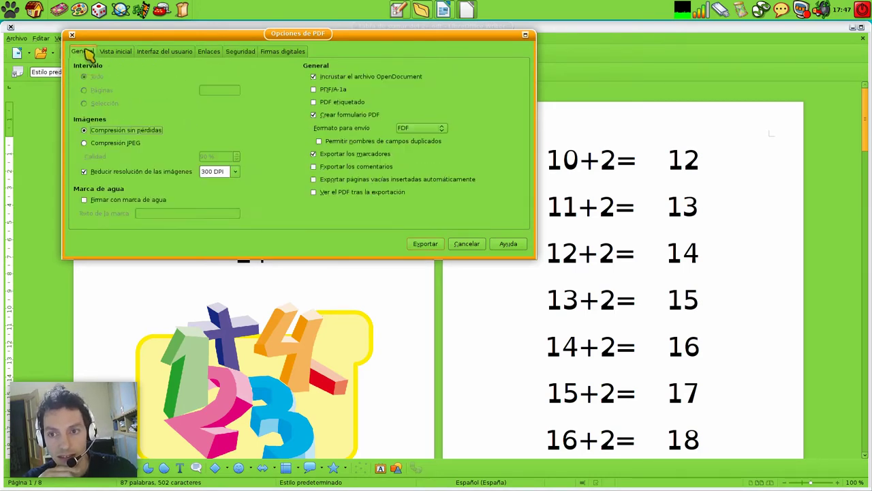
Export the addition table document as a PDF named "prueba" into the minino home folder
left_click(467, 243)
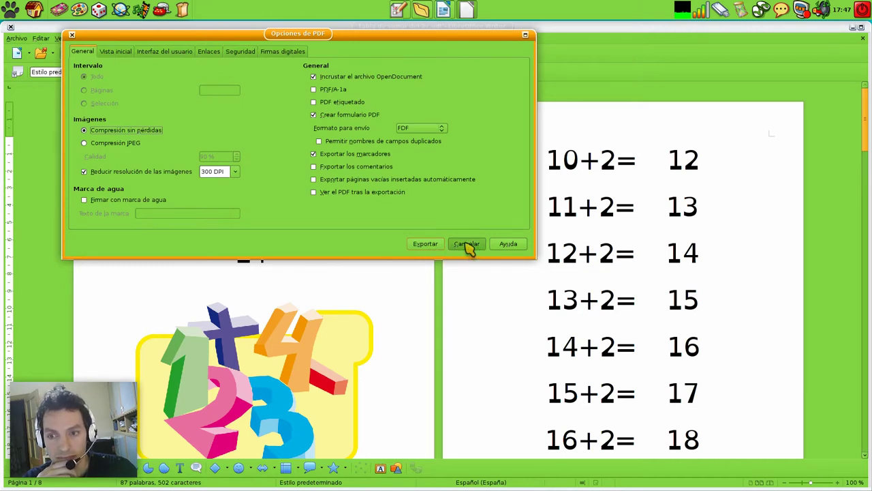
left_click(425, 244)
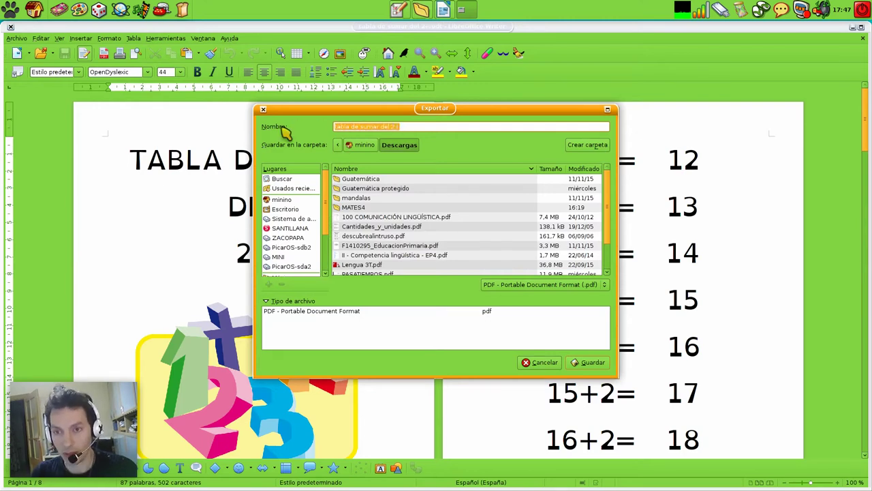
type("prueba")
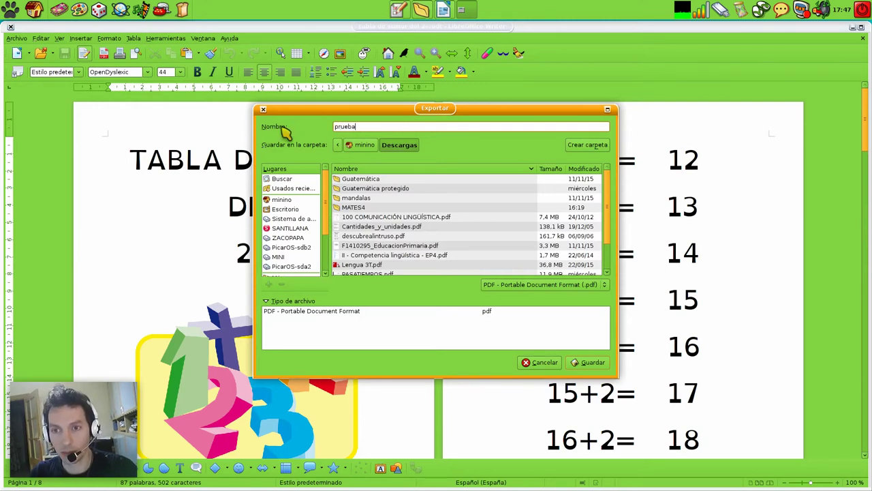
left_click(360, 146)
left_click(592, 362)
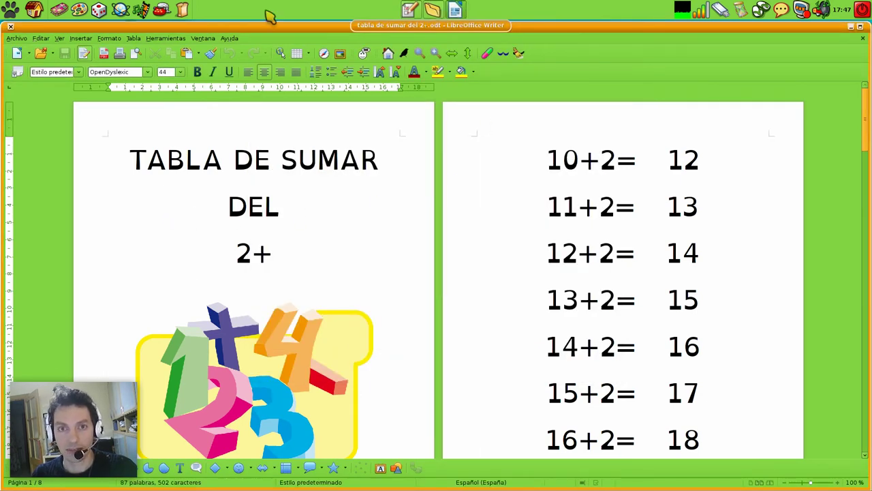
Open prueba.pdf from the minino home folder to check the exported document, and close the viewer
left_click(36, 10)
left_click(30, 49)
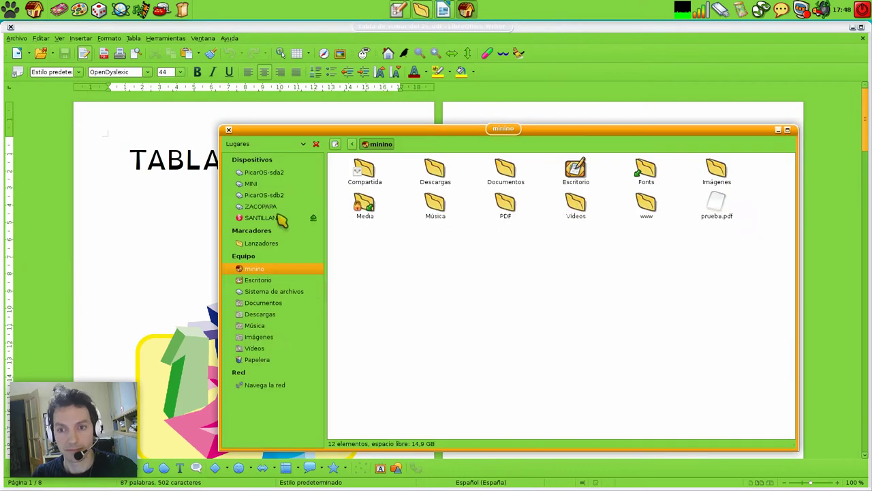
double_click(719, 217)
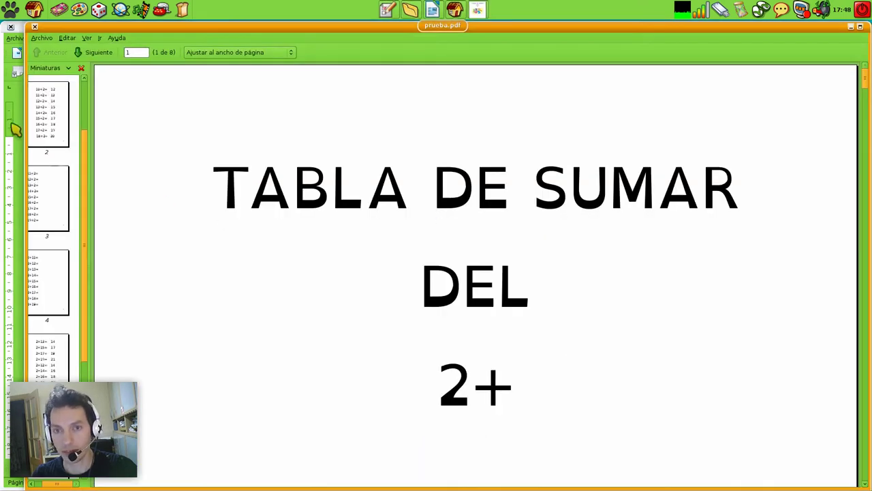
left_click(35, 27)
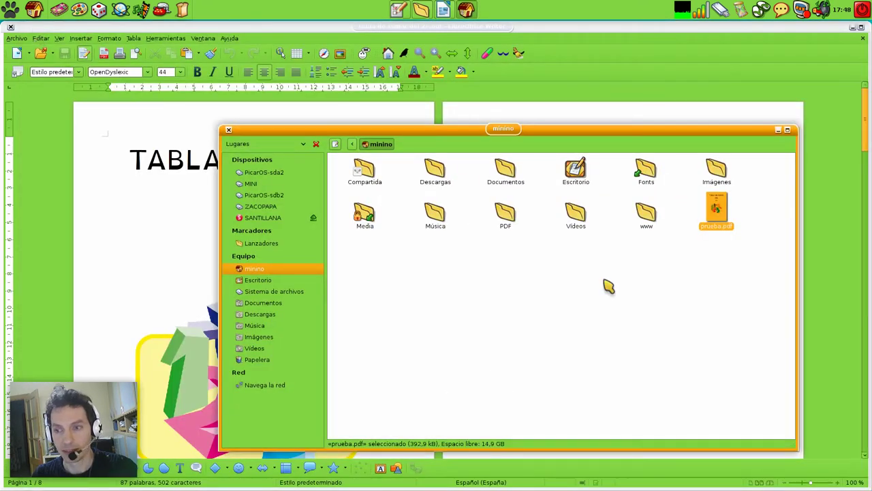
Permanently delete prueba.pdf from the home folder and close the LibreOffice Writer document
left_click_drag(715, 229, 685, 253)
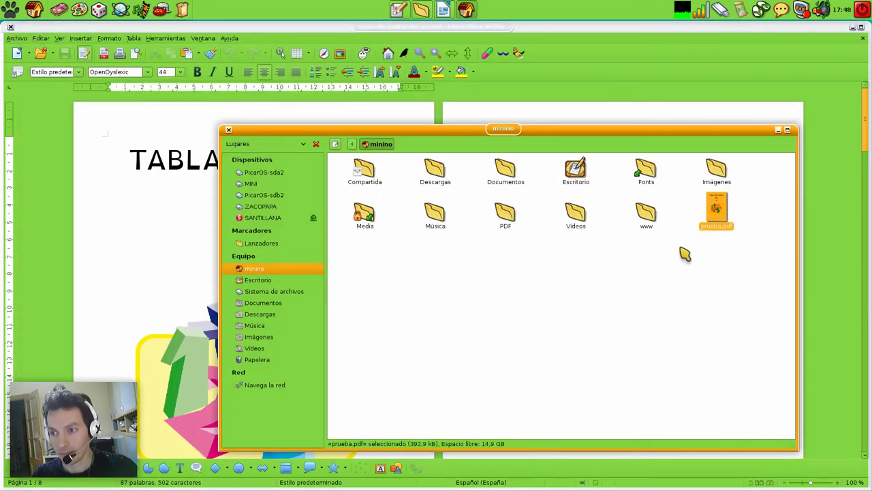
key("shift+Delete")
key("Return")
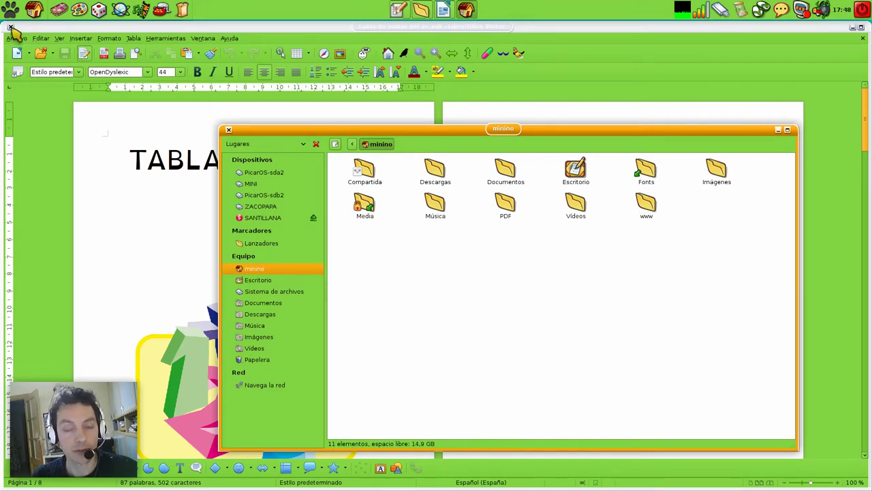
left_click(11, 30)
left_click(10, 28)
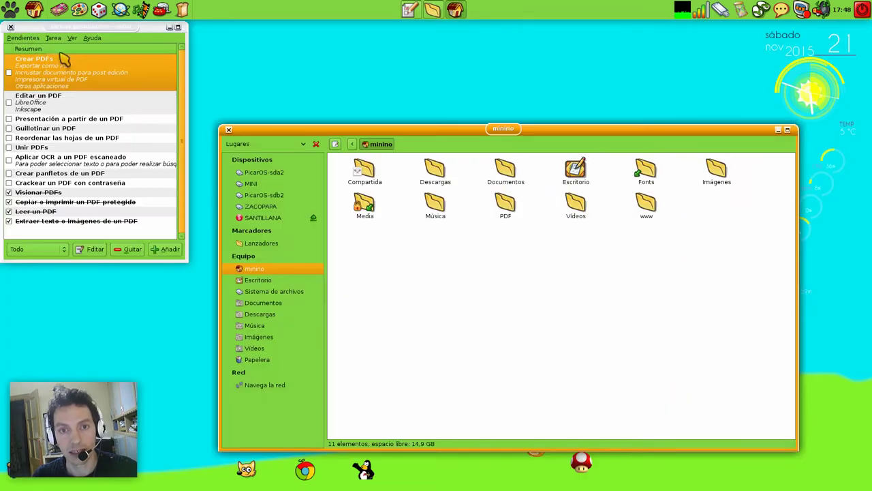
Open the vector editor Inkscape from the Gráficos applications folder
left_click(79, 10)
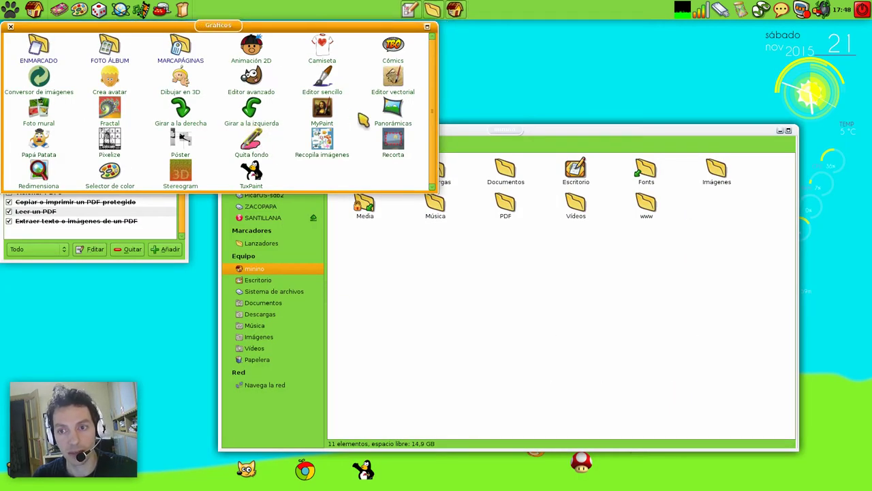
left_click(399, 84)
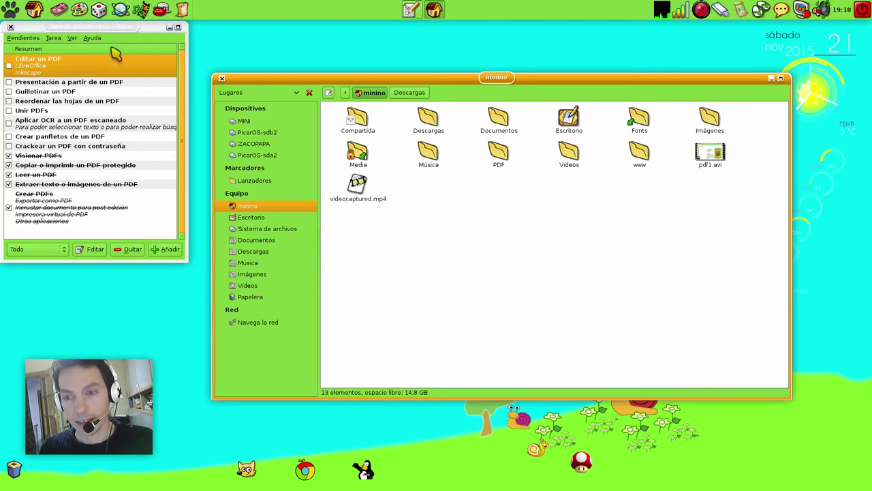
left_click(79, 11)
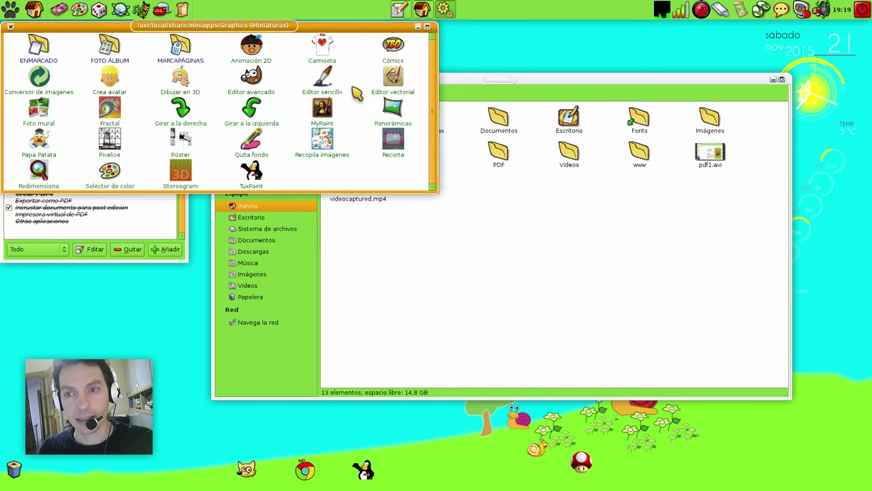
left_click(401, 81)
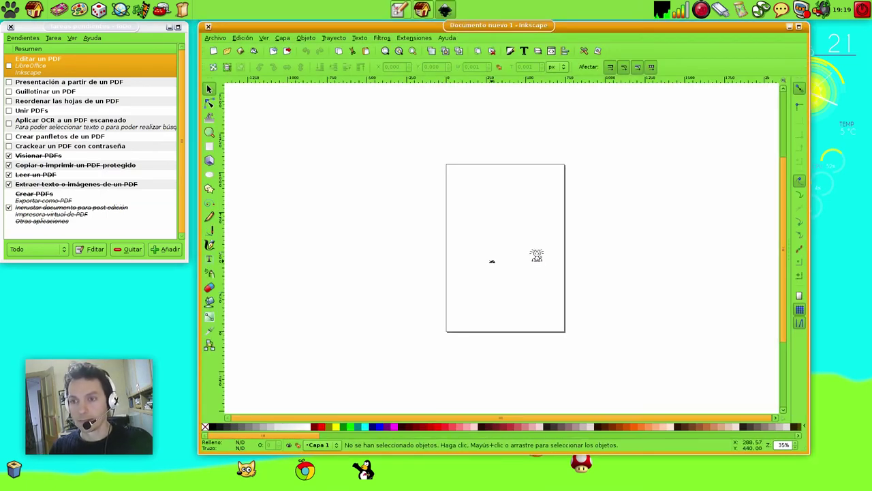
Draw a blue rounded rectangle on the page and a yellow five-pointed star about 243 px wide overlapping the rectangle's left edge
key("plus")
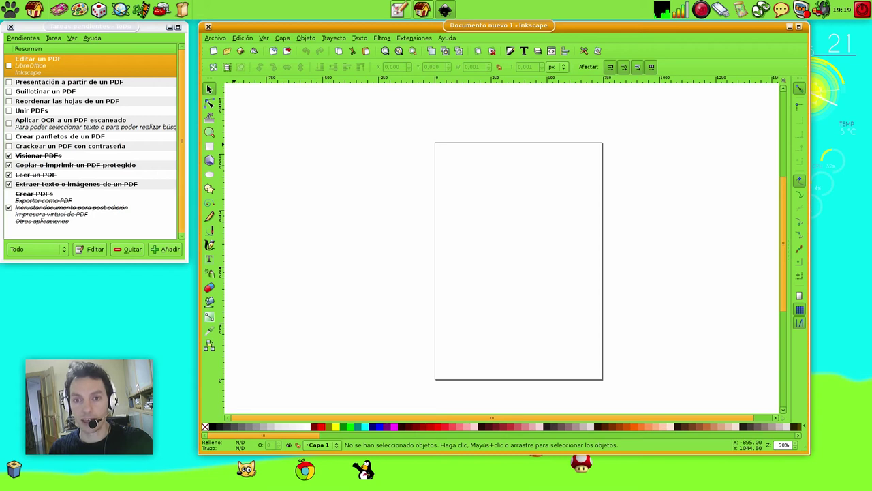
key("r")
left_click_drag(477, 169, 561, 306)
key("asterisk")
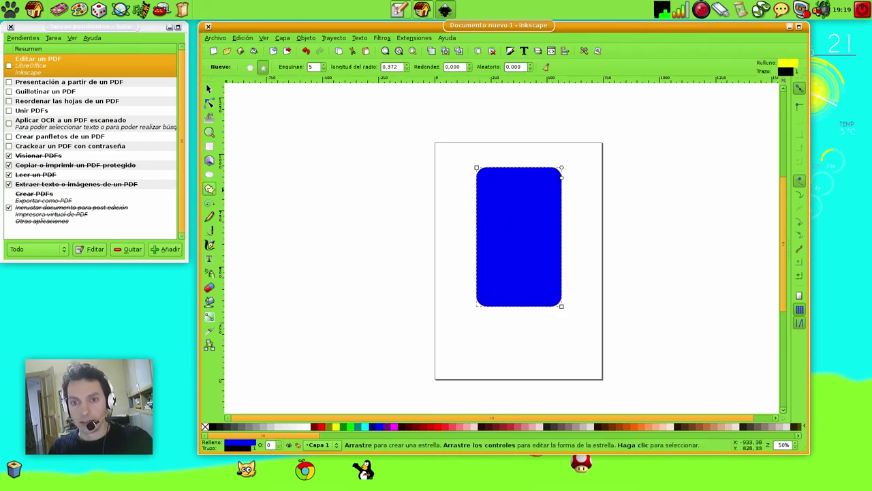
left_click_drag(461, 202, 486, 203)
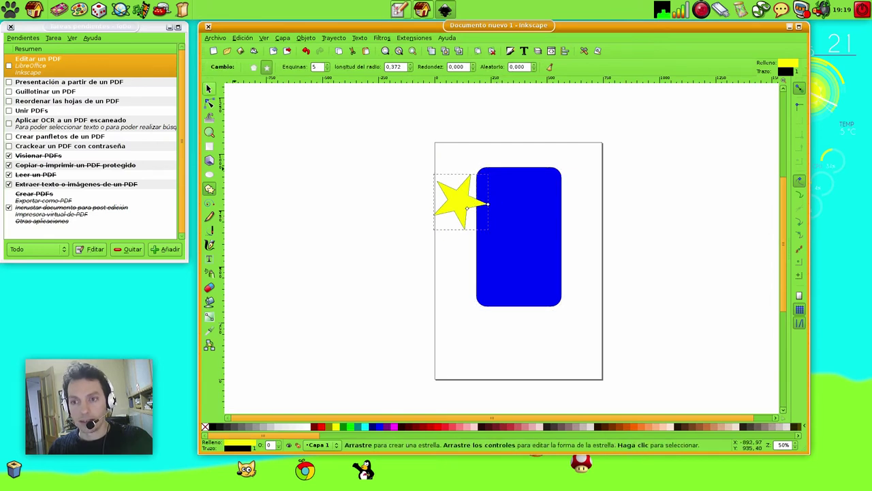
key("s")
left_click_drag(465, 213, 482, 214)
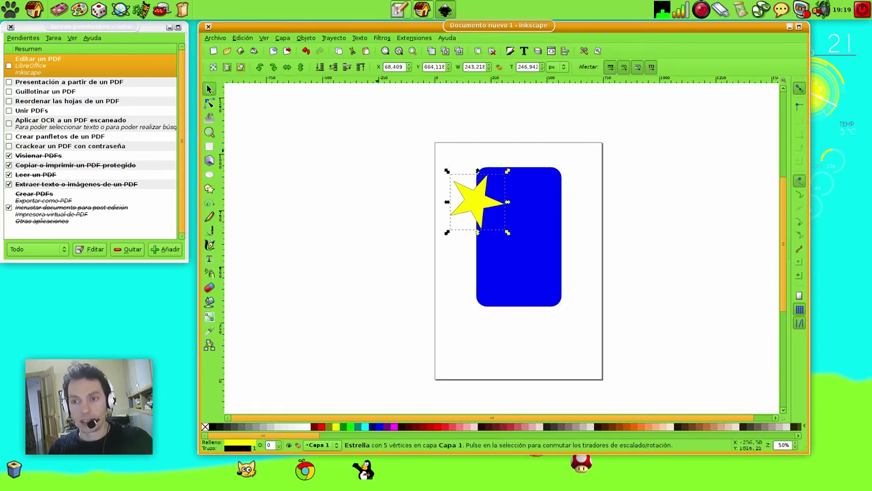
Start saving the star and rectangle drawing under a new name
left_click(216, 37)
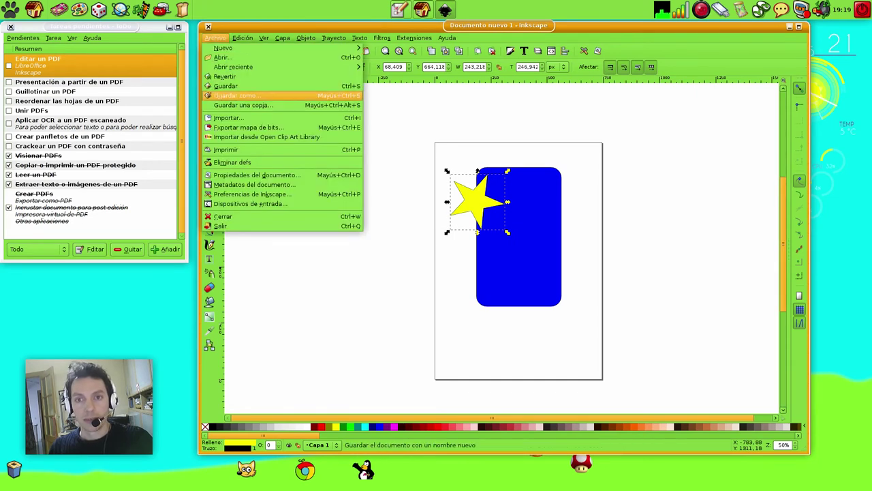
left_click(236, 95)
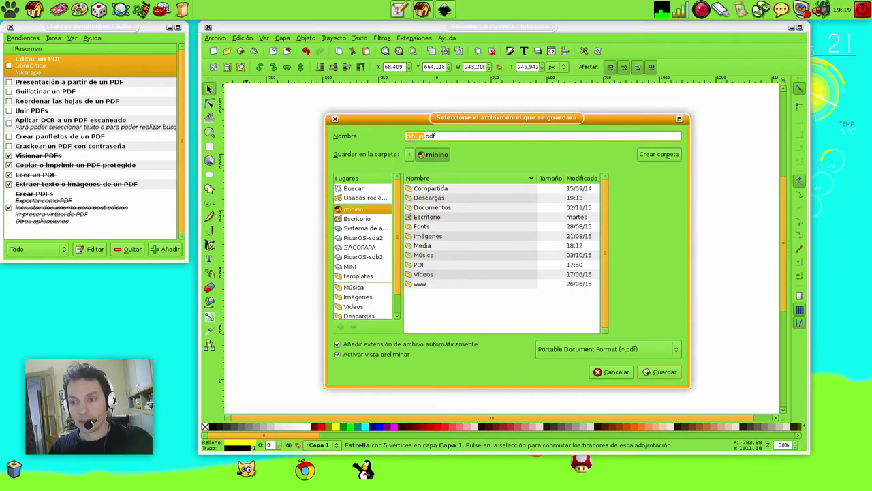
Set the drawing's save format to SVG de Inkscape (*.svg)
left_click(608, 349)
key("Up")
key("Up")
key("Up")
key("Up")
key("Up")
key("Up")
key("Up")
key("Return")
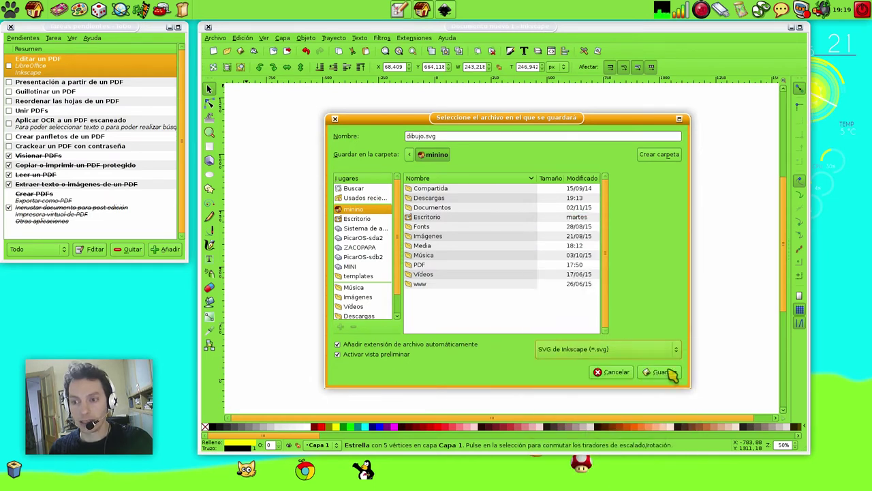
Save the drawing as dibujo.pdf in Portable Document Format and accept the PDF options
left_click(608, 356)
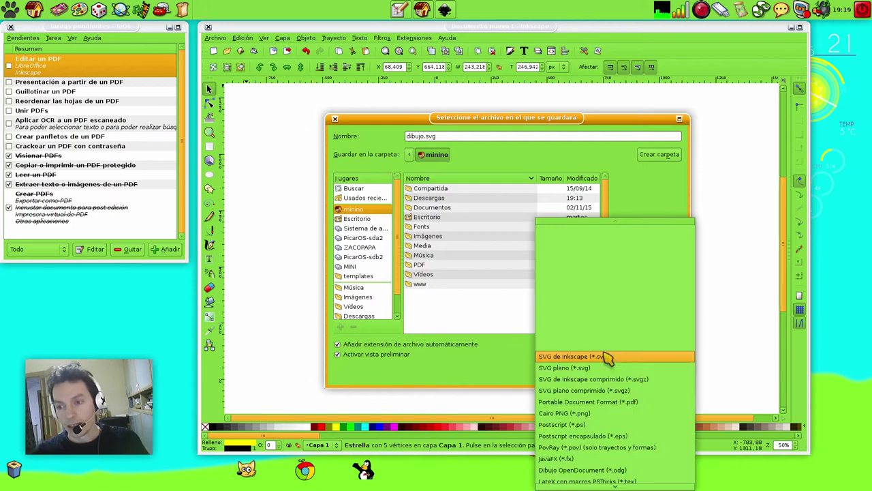
left_click(615, 402)
left_click(662, 425)
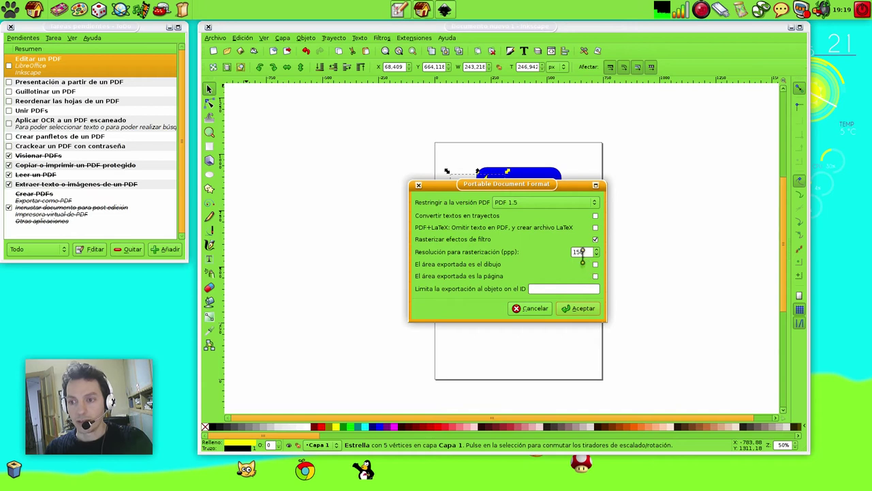
left_click_drag(584, 253, 570, 253)
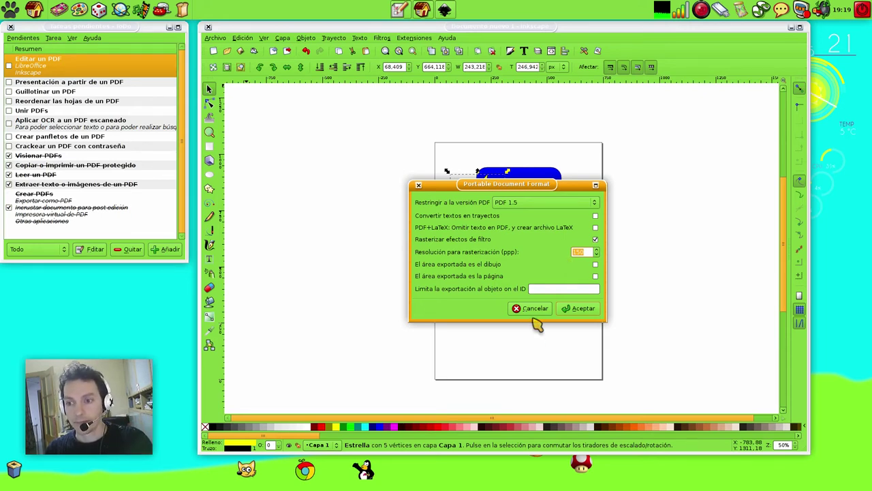
left_click(580, 310)
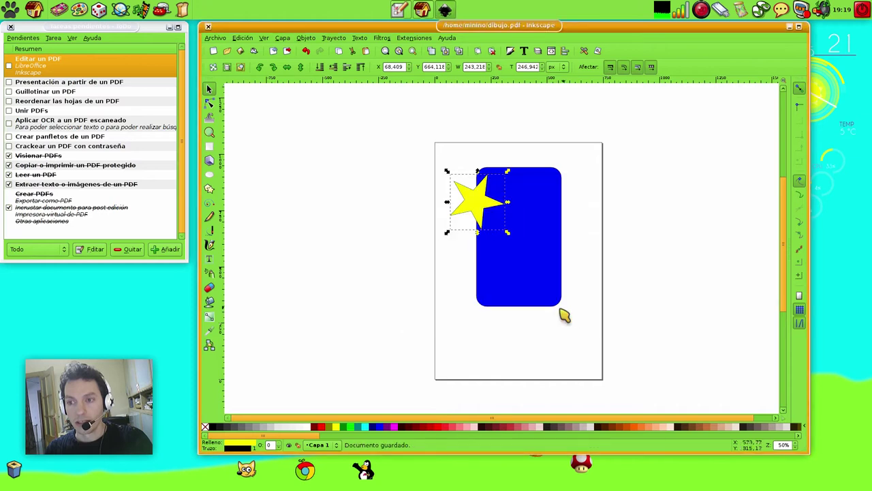
Open dibujo.pdf from the minino home folder to check the saved drawing, and close the viewer
left_click(422, 9)
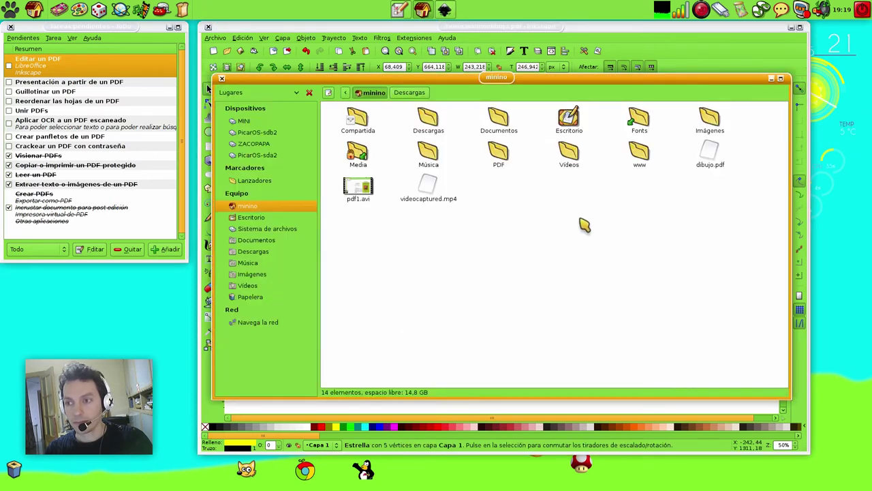
double_click(711, 154)
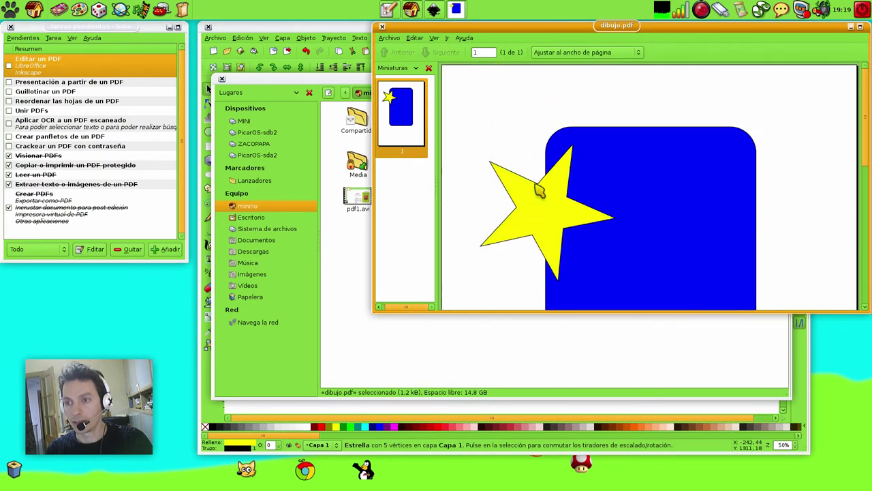
left_click(382, 27)
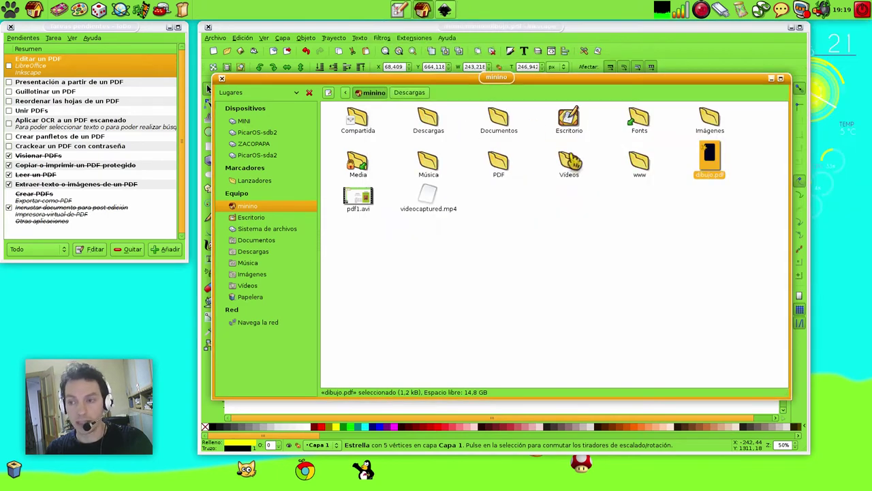
Permanently delete dibujo.pdf from the minino home folder
left_click(743, 218)
left_click_drag(743, 217, 681, 142)
left_click(680, 216)
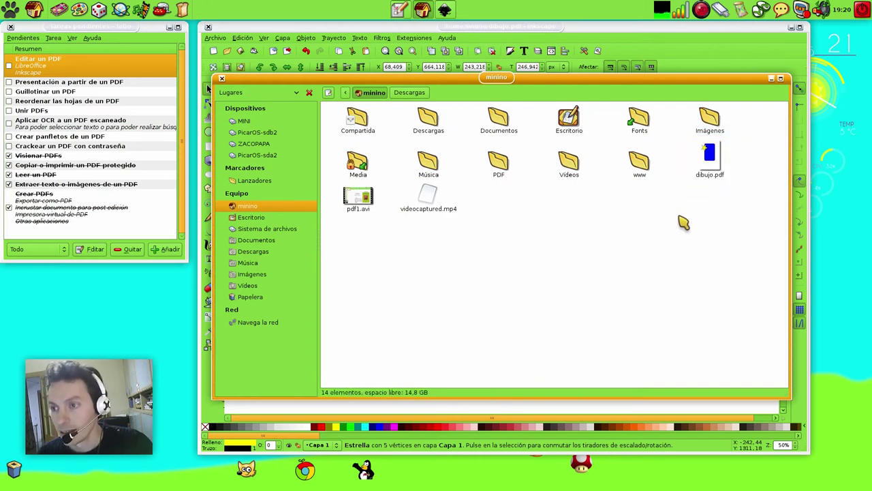
left_click_drag(738, 218, 692, 123)
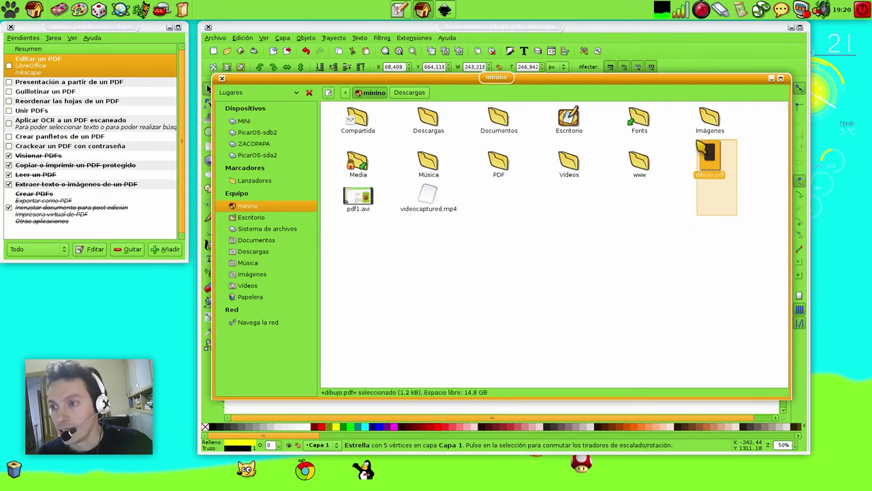
left_click(689, 233)
left_click(710, 155)
key("shift+Delete")
key("Return")
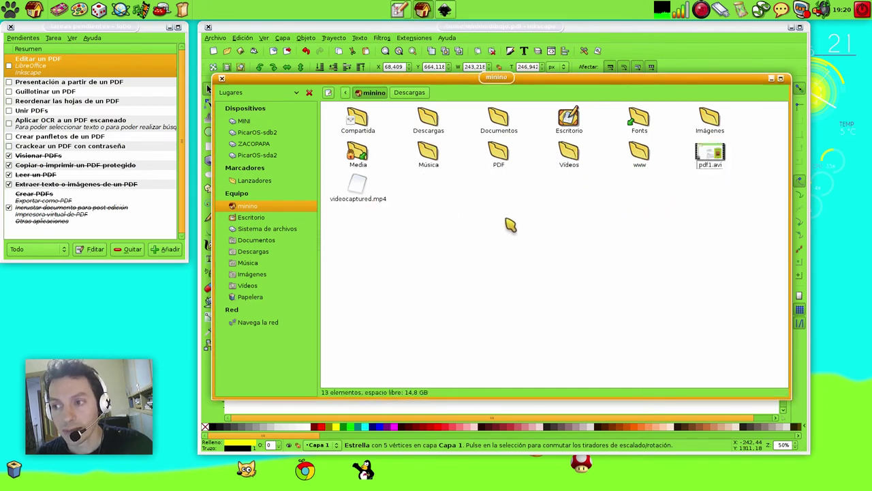
Look through the launchers in the Graphics applications folder, close its window, and open the Descargas folder
left_click(78, 8)
left_click(52, 59)
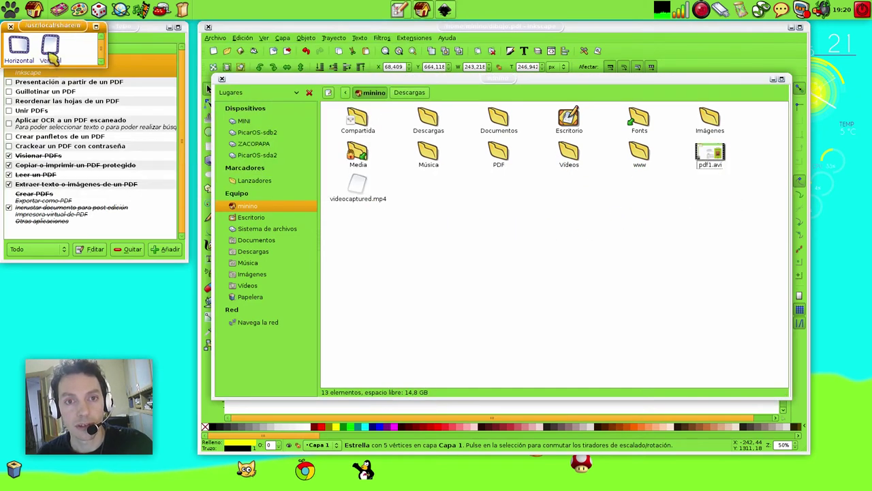
left_click(55, 54)
left_click(117, 58)
left_click(102, 60)
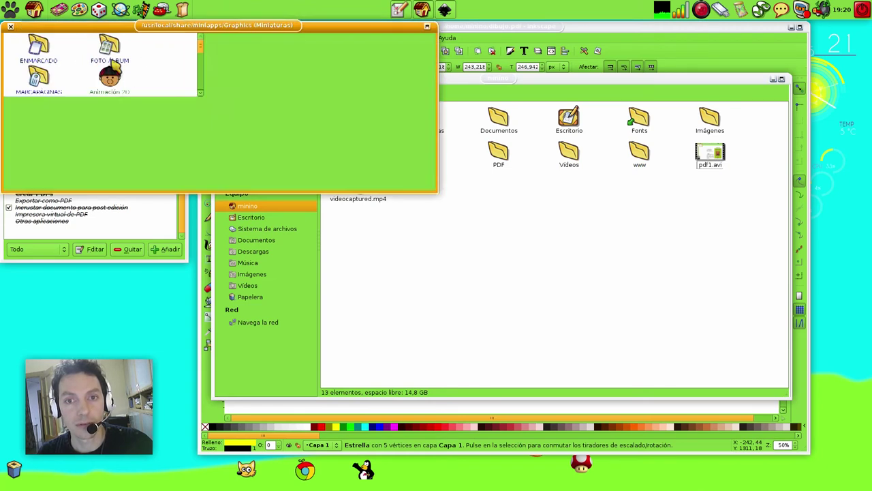
left_click(12, 29)
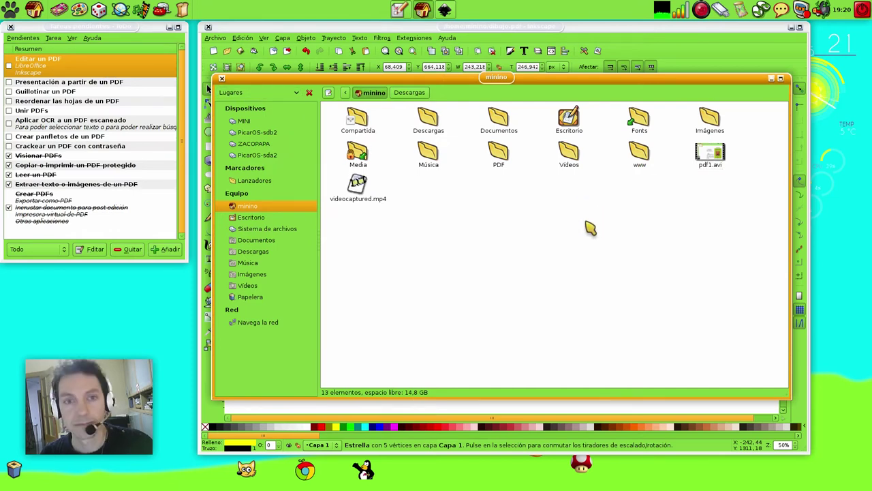
double_click(431, 133)
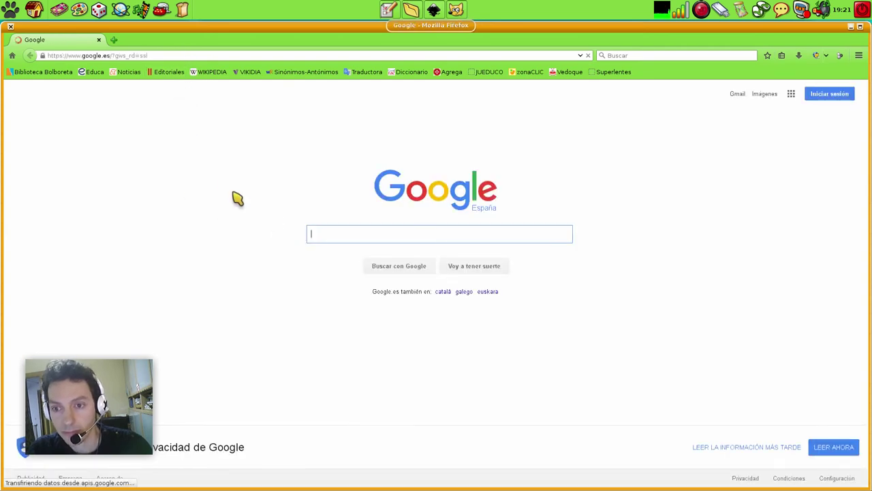
Search Google in Firefox for "ficha repaso matematicas pdf"
type("fich")
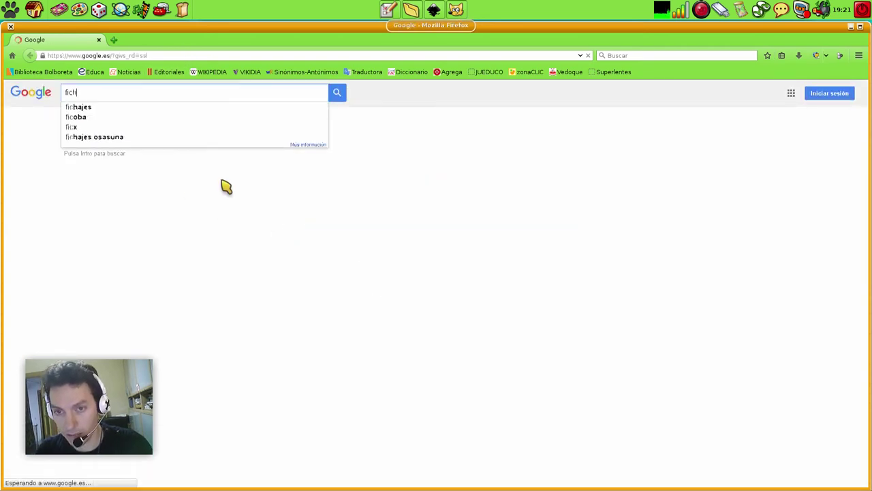
type("a ")
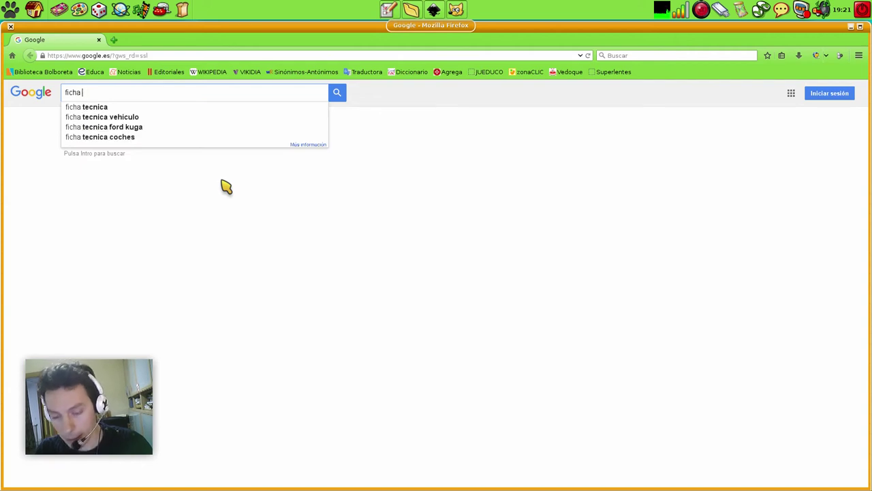
type("repaso matemati")
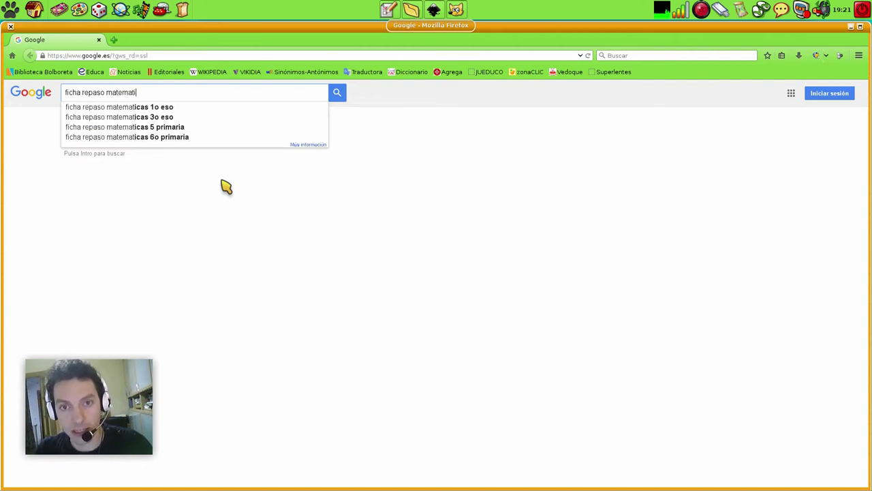
type("cas pdf")
key("Return")
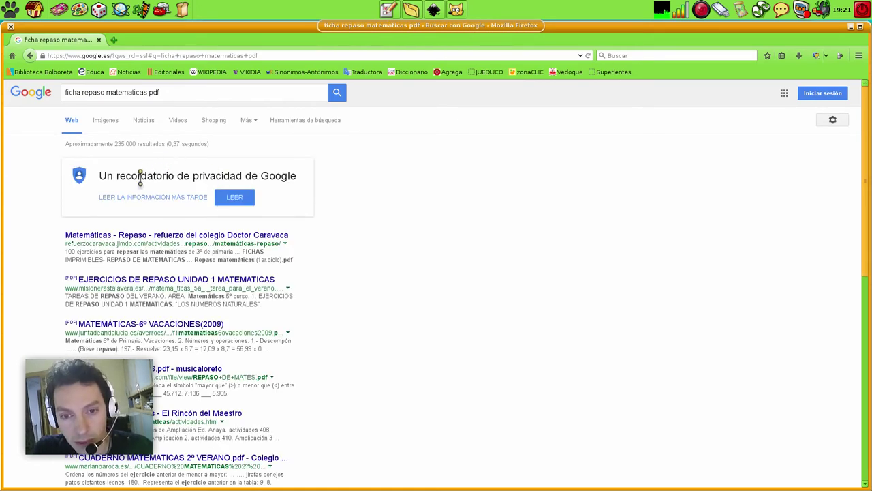
Open the "Matemáticas - Repaso" result and save its worksheet Actividades- REPASO DE PRIMERO DE PRIMARIA.pdf as a file
left_click(194, 236)
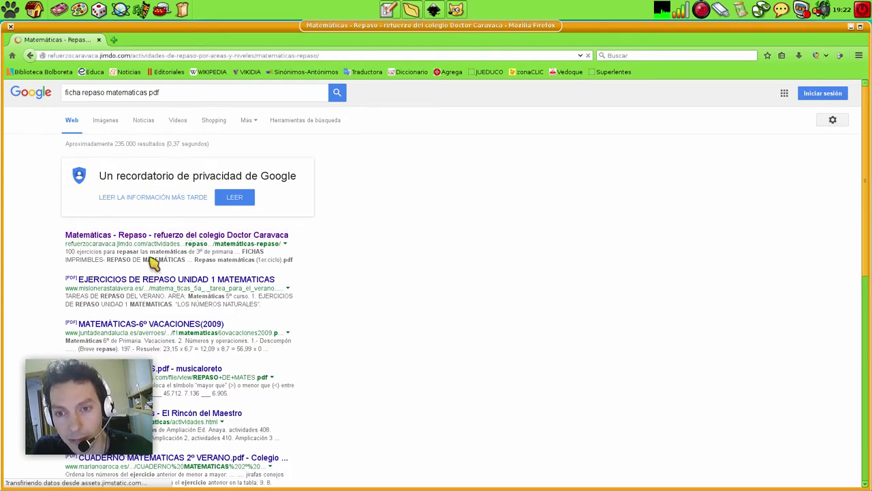
scroll(457, 276, "down", 5)
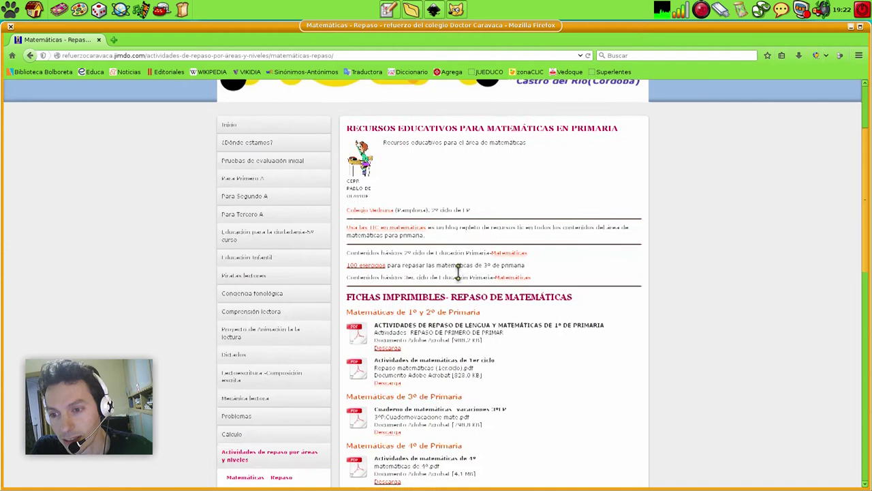
scroll(464, 265, "down", 3)
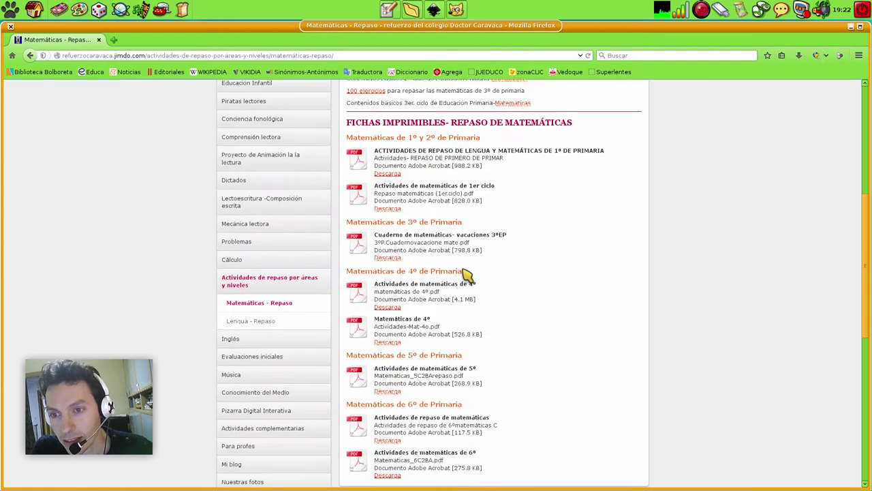
left_click(394, 173)
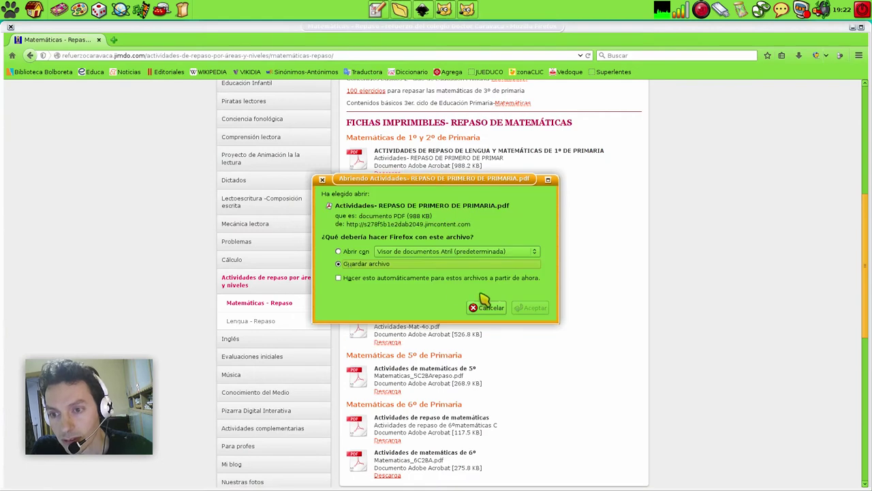
left_click(535, 307)
left_click(592, 391)
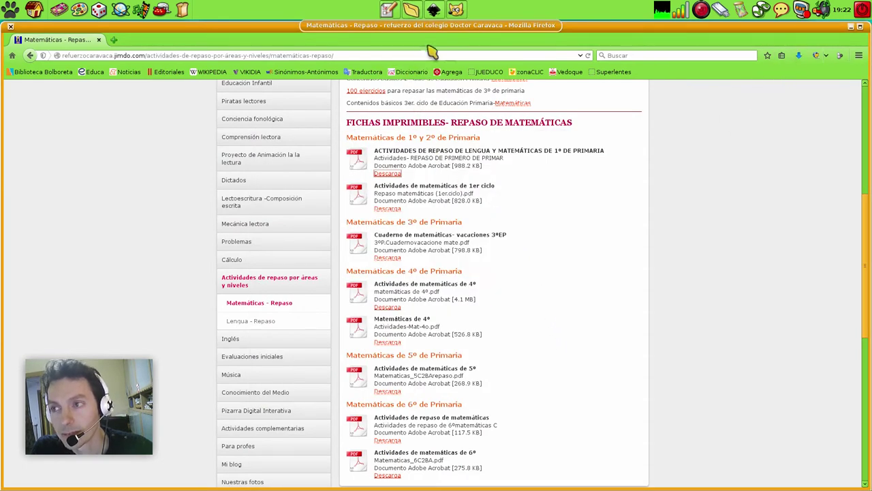
Switch to the file manager and open Actividades- REPASO DE PRIMERO DE PRIMARIA.pdf from Descargas with LibreOffice Impress
left_click(413, 9)
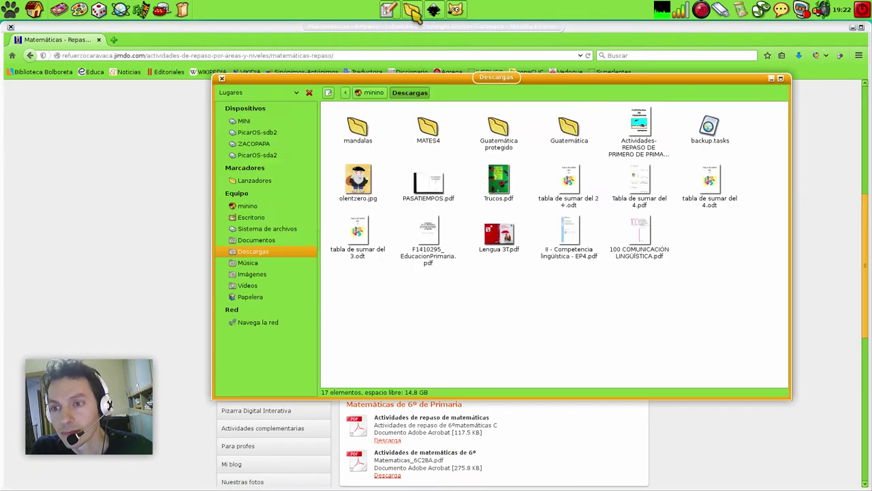
right_click(644, 126)
mouse_move(679, 146)
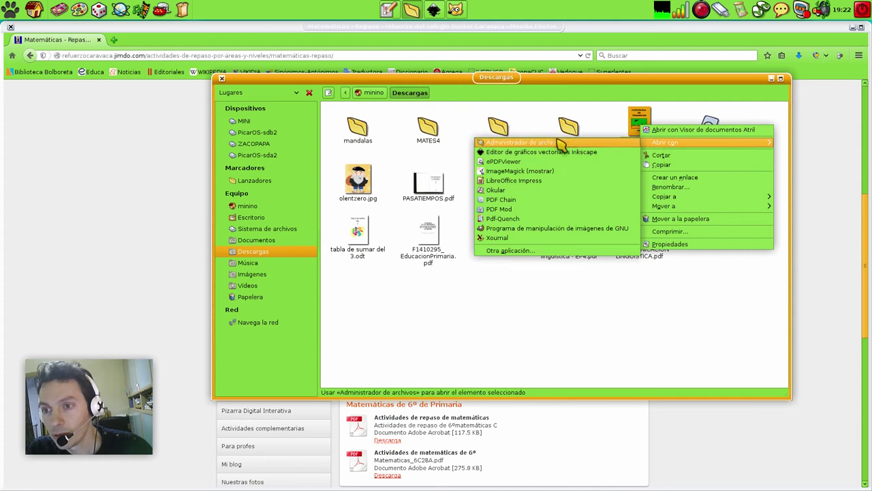
left_click(528, 182)
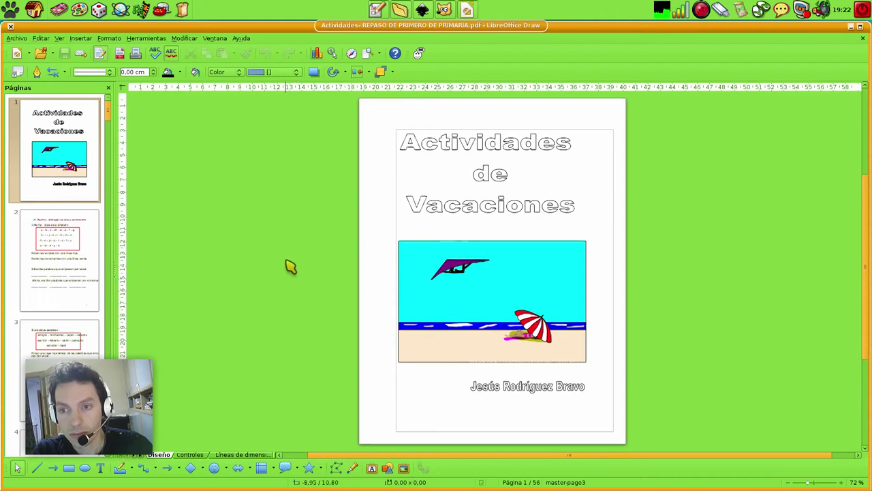
On page 2, insert a line break before "consonante" in the sentence that overruns the page edge
left_click(83, 253)
left_click(85, 182)
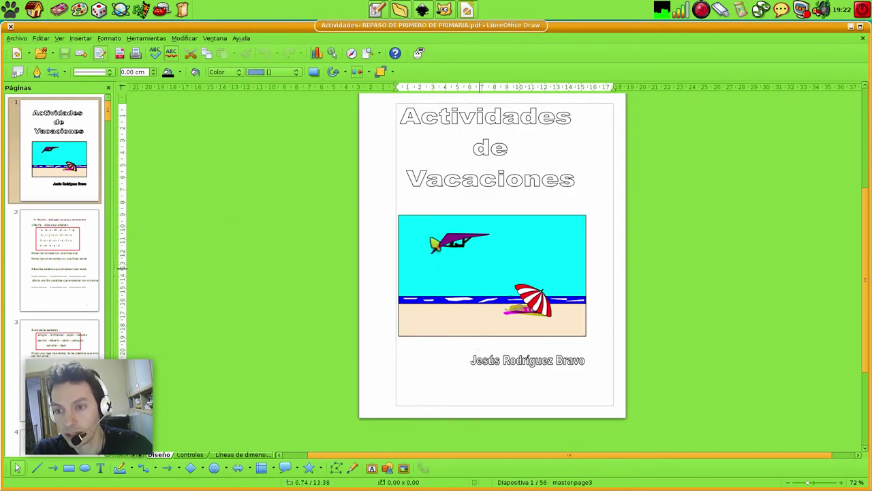
left_click(93, 256)
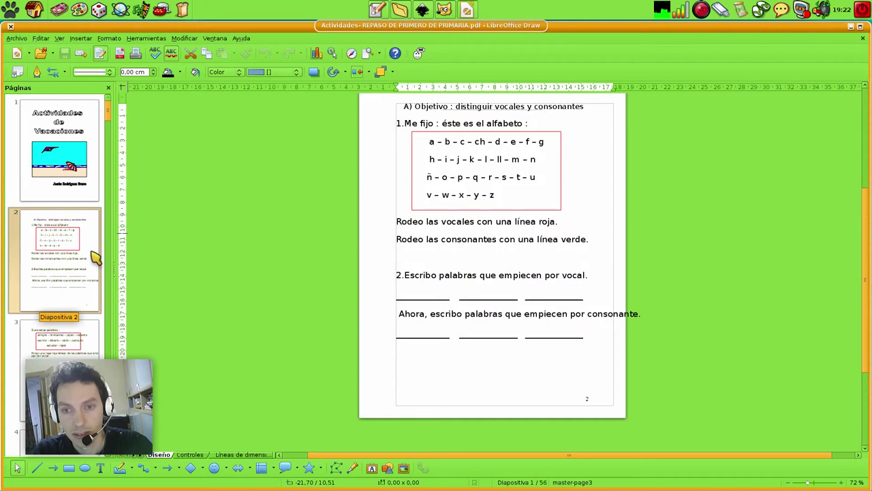
left_click(623, 313)
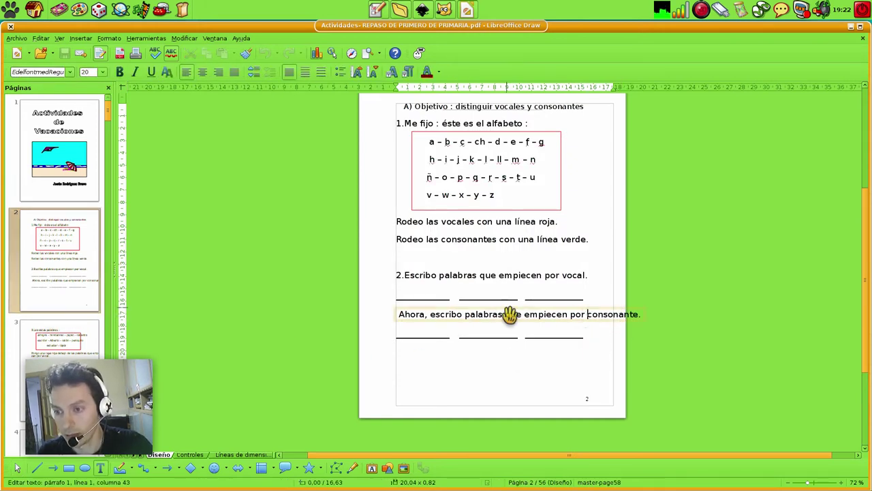
key("Return")
Delete the letter shapes and text frame of "de Vacaciones" from the cover title on page 1
scroll(332, 235, "up", 4)
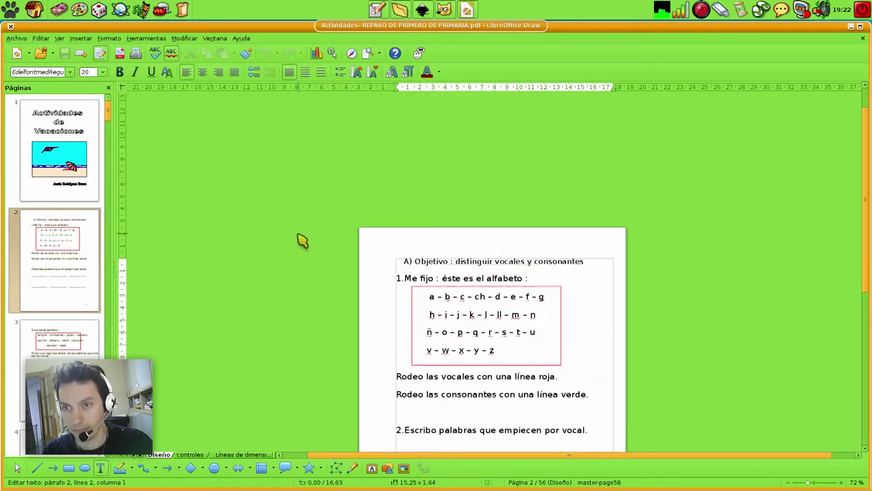
scroll(303, 240, "up", 1)
left_click(83, 167)
scroll(334, 253, "down", 3)
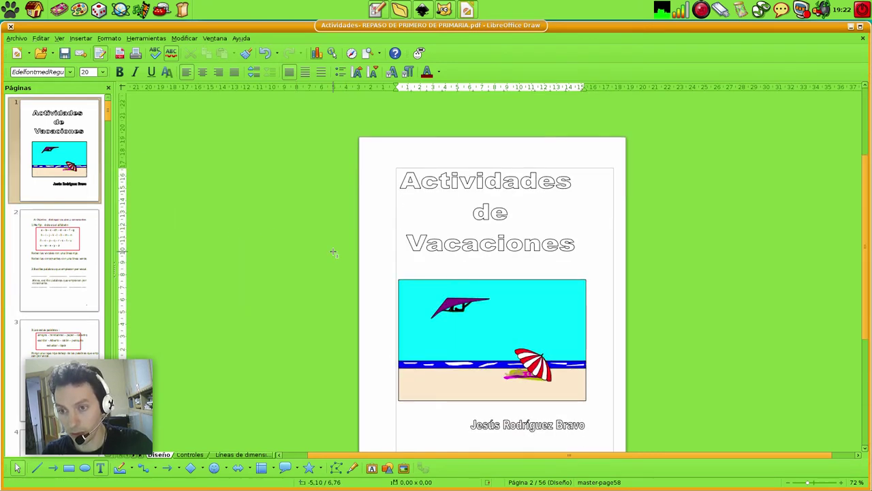
scroll(334, 253, "down", 1)
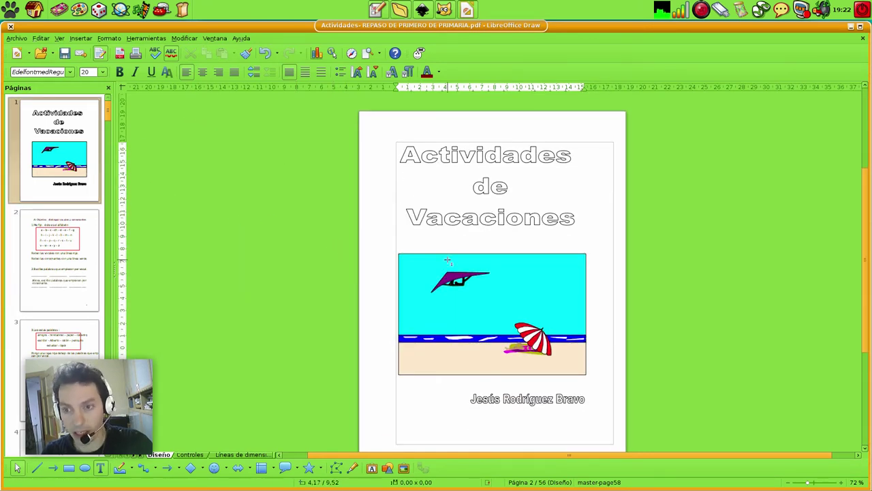
left_click_drag(395, 203, 588, 233)
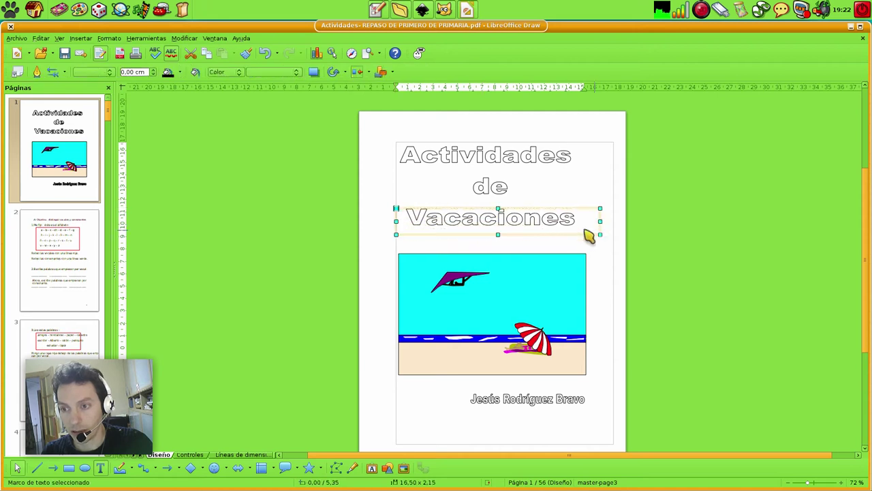
left_click(465, 218)
key("Delete")
left_click(436, 220)
key("Delete")
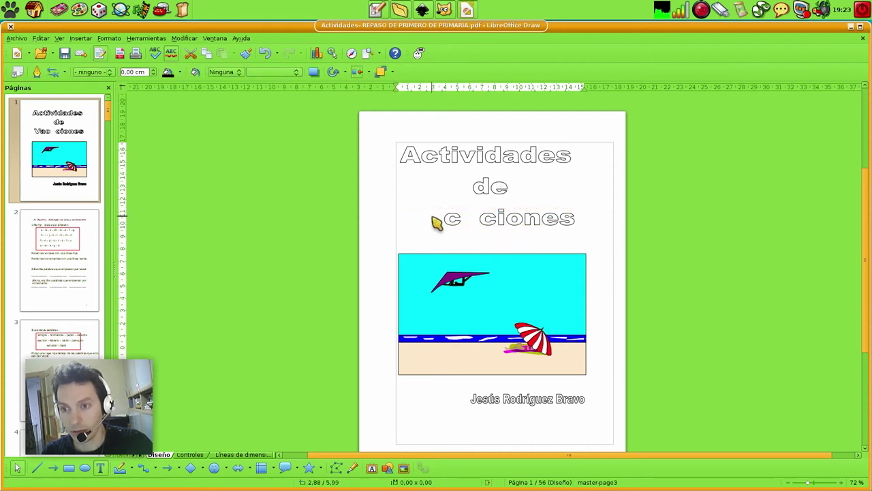
left_click(522, 230)
key("Delete")
left_click(550, 226)
key("Delete")
left_click(553, 228)
key("Delete")
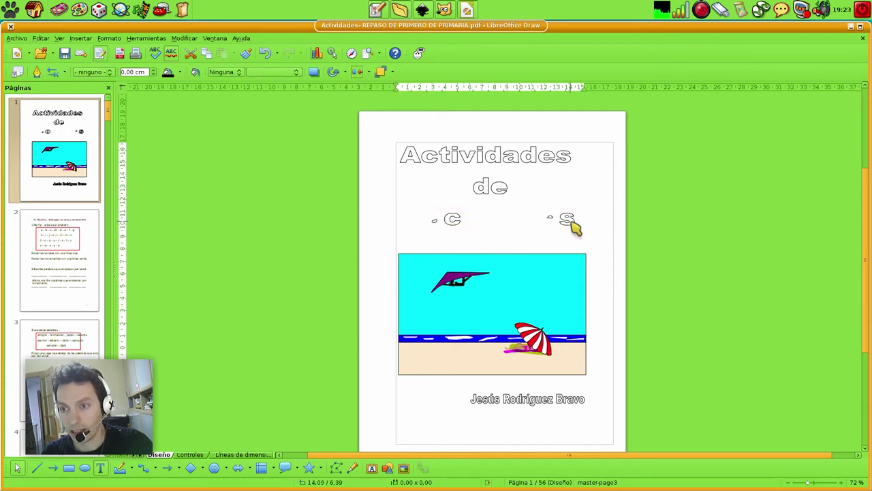
left_click(566, 223)
key("Delete")
left_click(451, 218)
key("Delete")
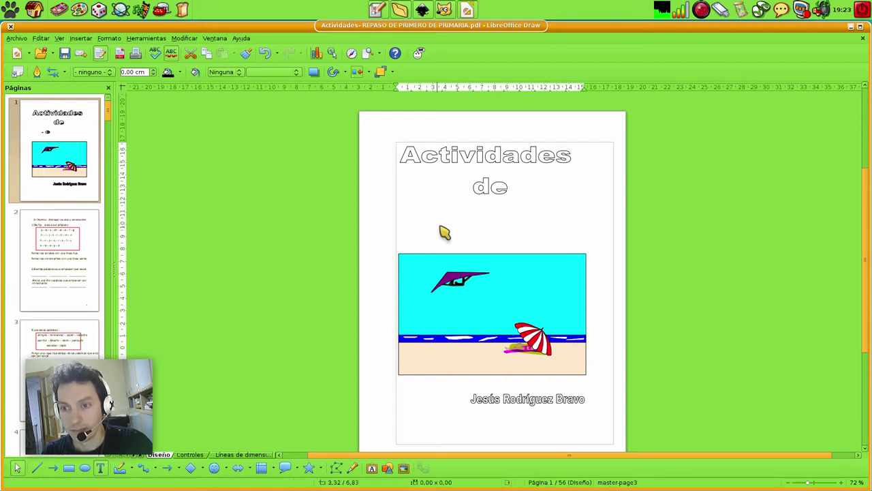
left_click(485, 183)
key("Delete")
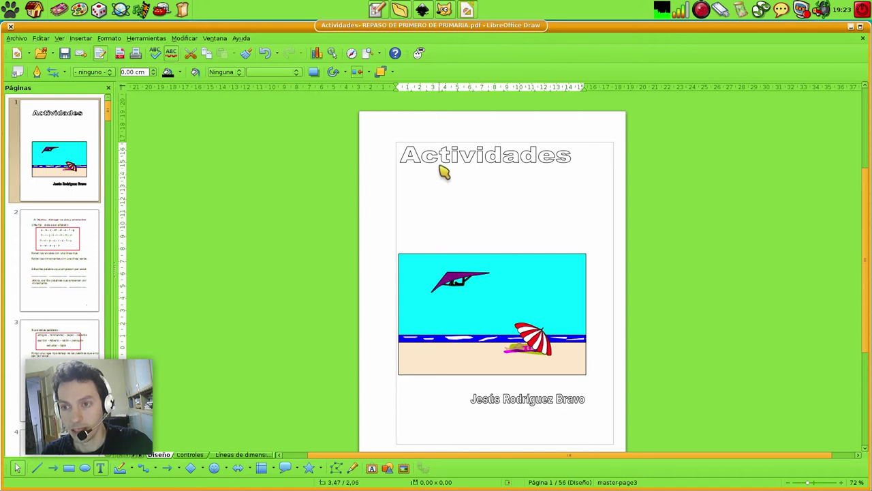
Select all the shapes of the "Actividades" title and move them slightly down and to the right
mouse_move(448, 166)
left_mouse_down()
mouse_move(463, 174)
mouse_move(450, 161)
left_mouse_up()
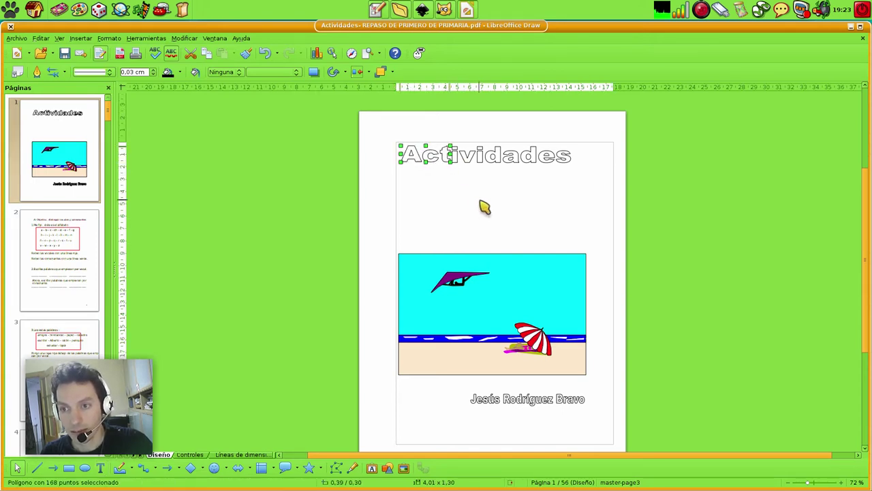
left_click_drag(593, 187, 366, 138)
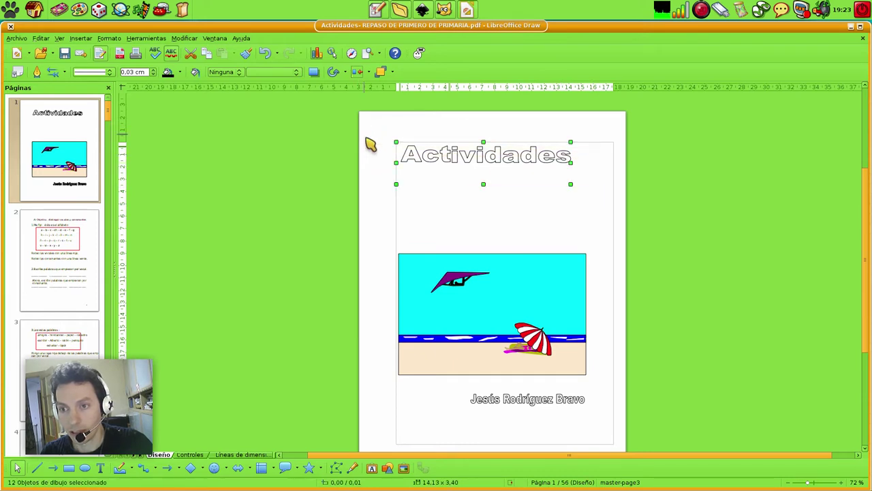
left_click(461, 167)
left_click_drag(592, 180, 370, 140)
left_click_drag(483, 166, 494, 199)
left_click(411, 162)
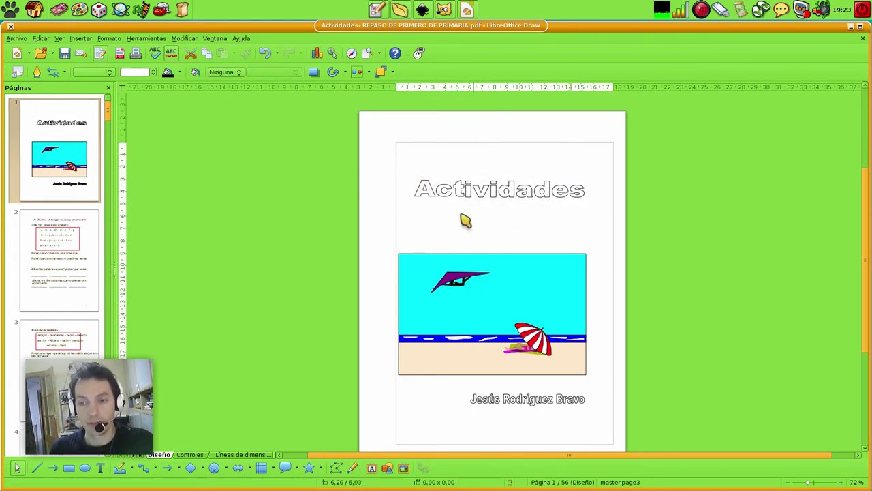
Select all parts of the beach illustration on page 1 and move them slightly up and to the right
left_click(82, 157)
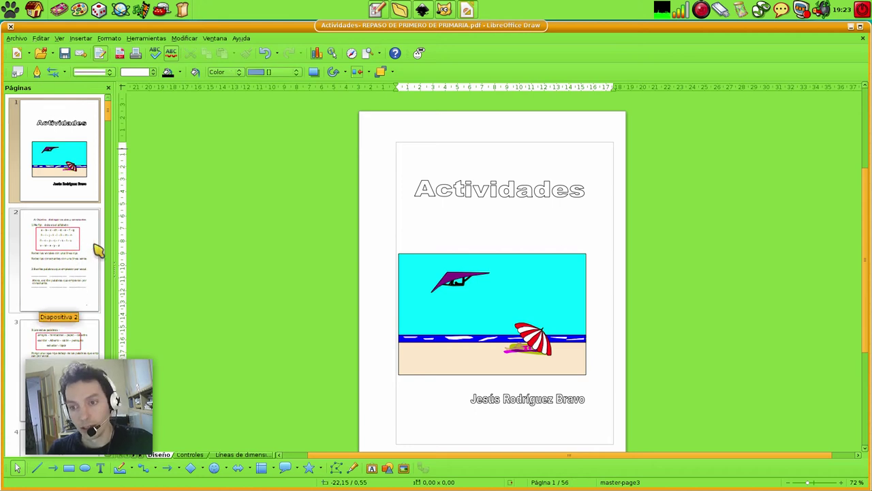
mouse_move(431, 310)
left_mouse_down()
mouse_move(447, 303)
mouse_move(429, 306)
left_mouse_up()
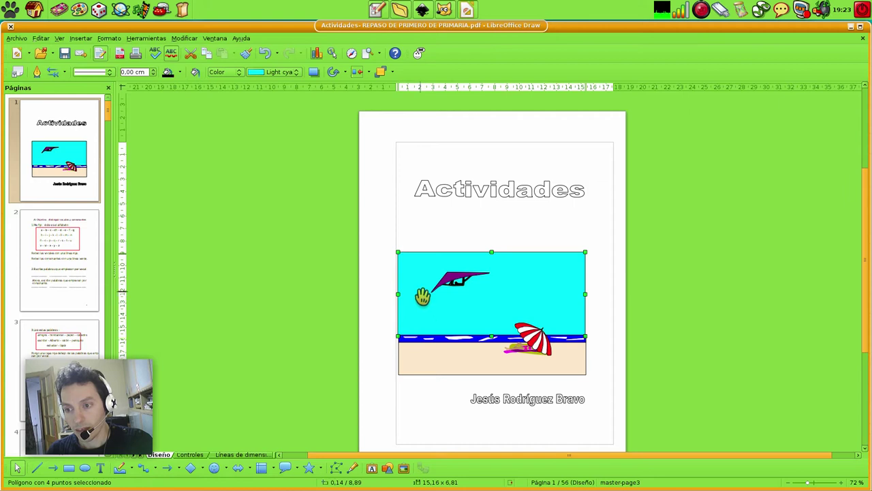
mouse_move(368, 228)
left_mouse_down()
mouse_move(541, 368)
mouse_move(582, 391)
mouse_move(611, 395)
left_mouse_up()
mouse_move(544, 334)
left_mouse_down()
mouse_move(570, 330)
mouse_move(552, 310)
left_mouse_up()
left_click(370, 243)
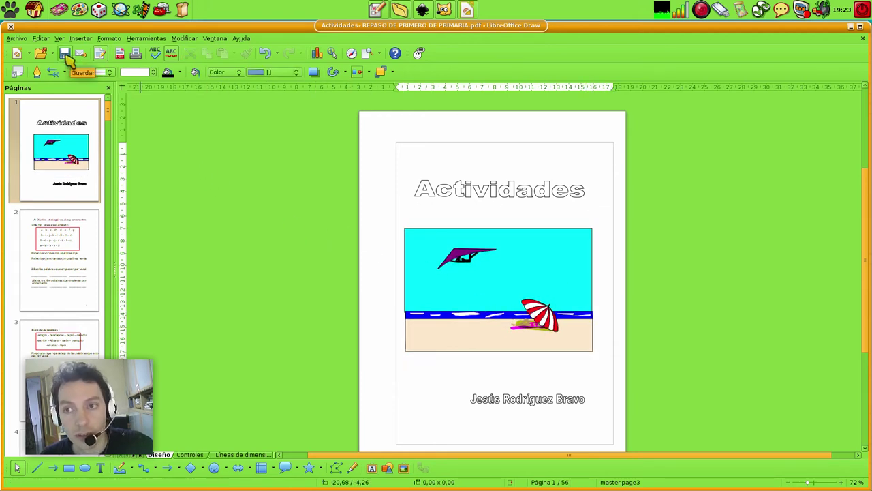
Save the edited document in Descargas as Actividades- REPASO DE PRIMERO DE PRIMARIA.odg
left_click(65, 55)
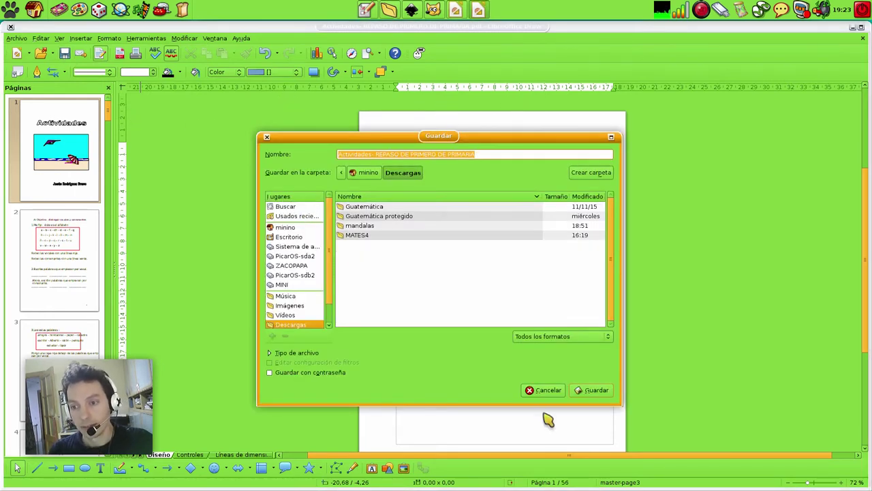
left_click(593, 391)
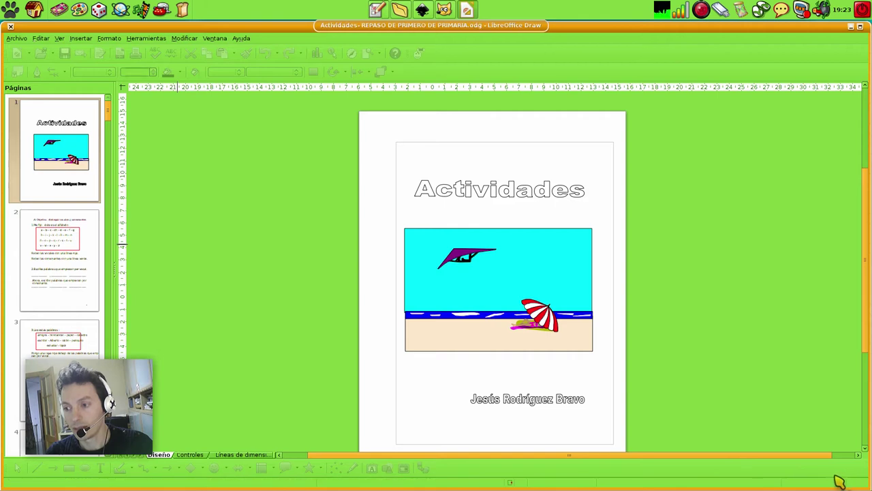
left_click(16, 38)
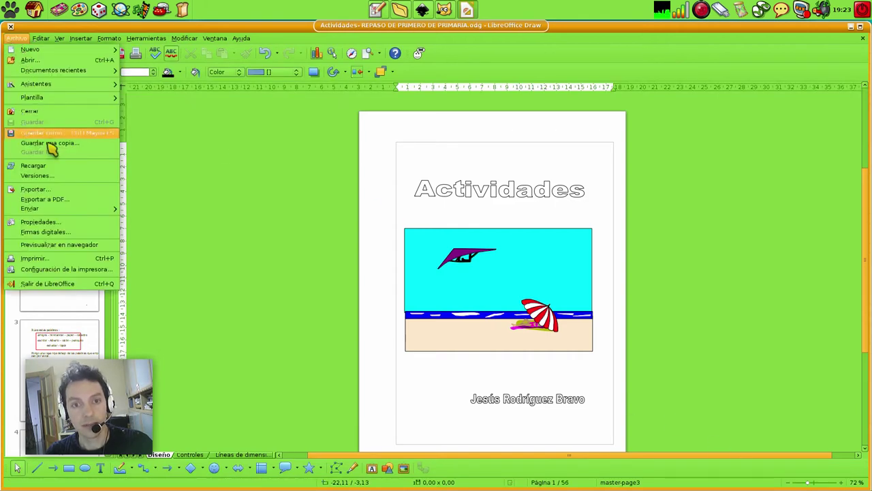
left_click(41, 190)
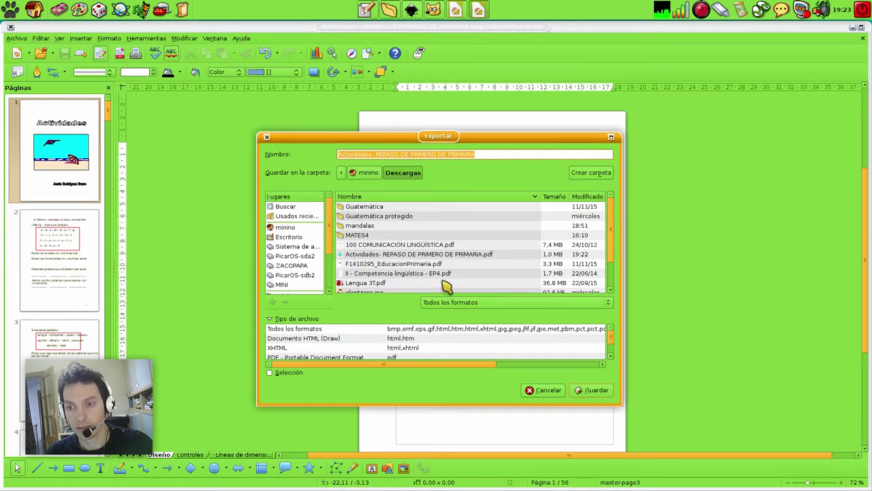
left_click(592, 396)
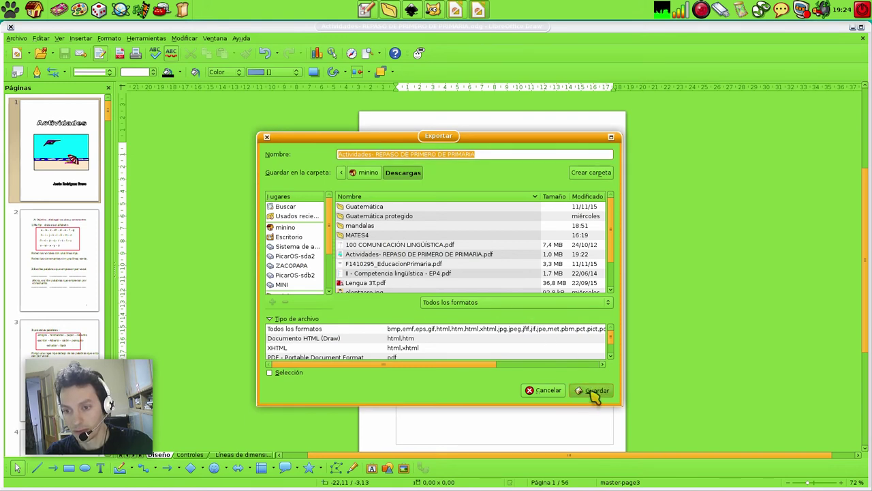
left_click(547, 394)
Export the edited document as a PDF with the default options, replacing Actividades- REPASO DE PRIMERO DE PRIMARIA.pdf in Descargas
left_click(16, 38)
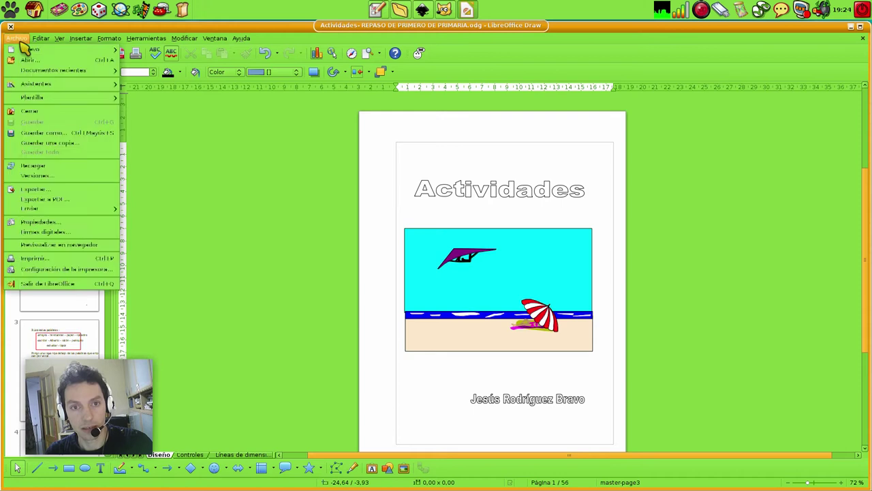
left_click(51, 199)
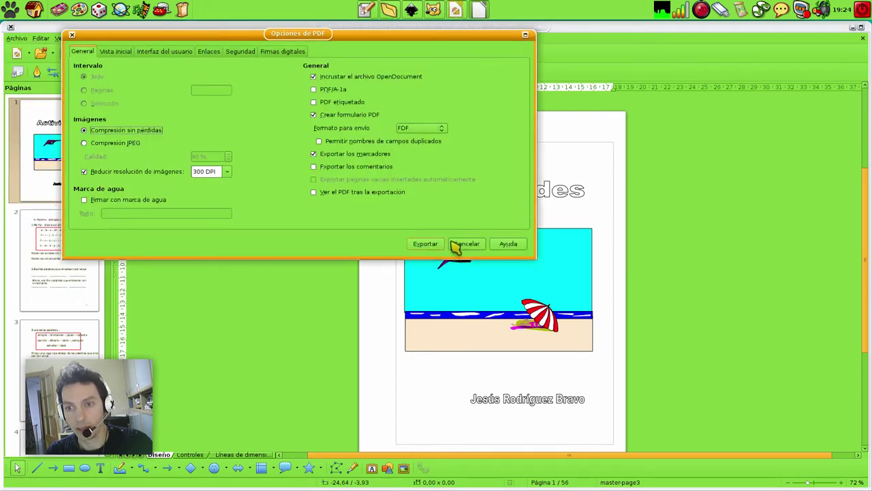
left_click(425, 244)
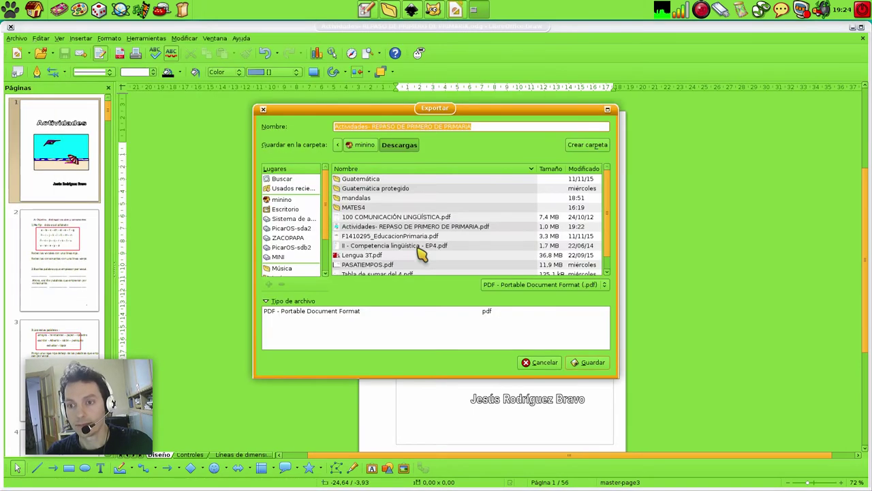
left_click(586, 365)
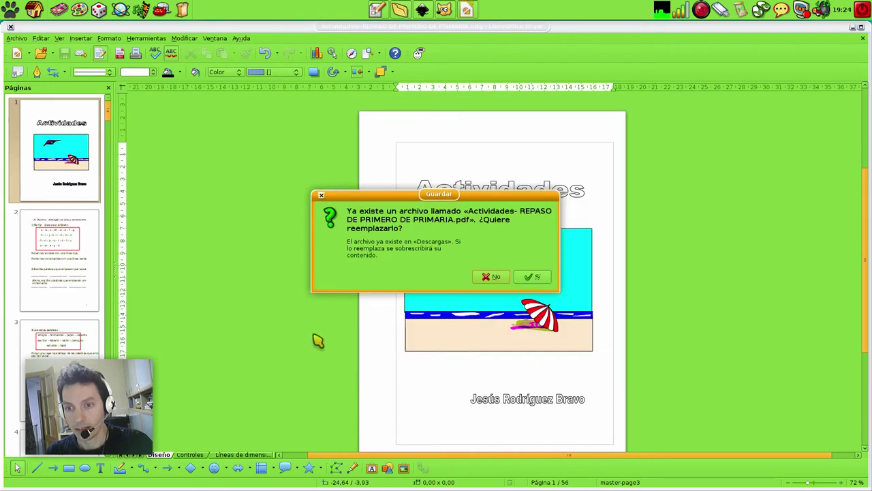
left_click(536, 280)
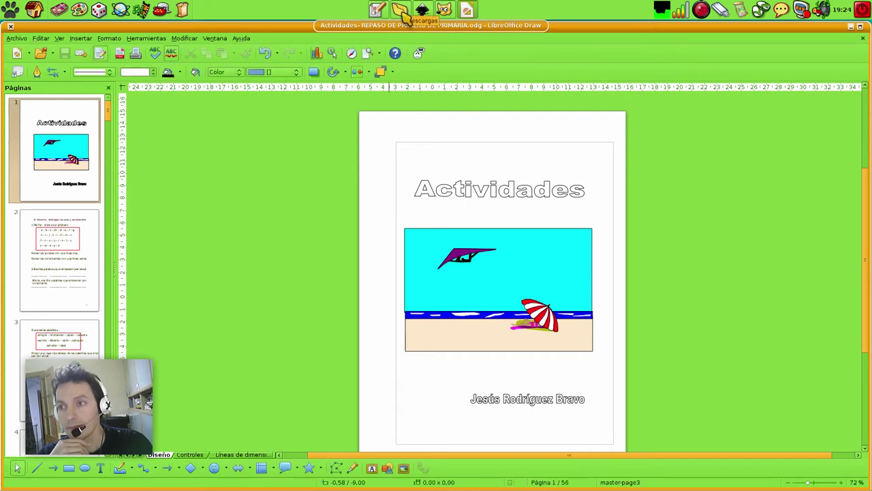
Close the Draw document, view the first page of the exported PDF from Descargas in the document viewer, and close the viewer
left_click(10, 27)
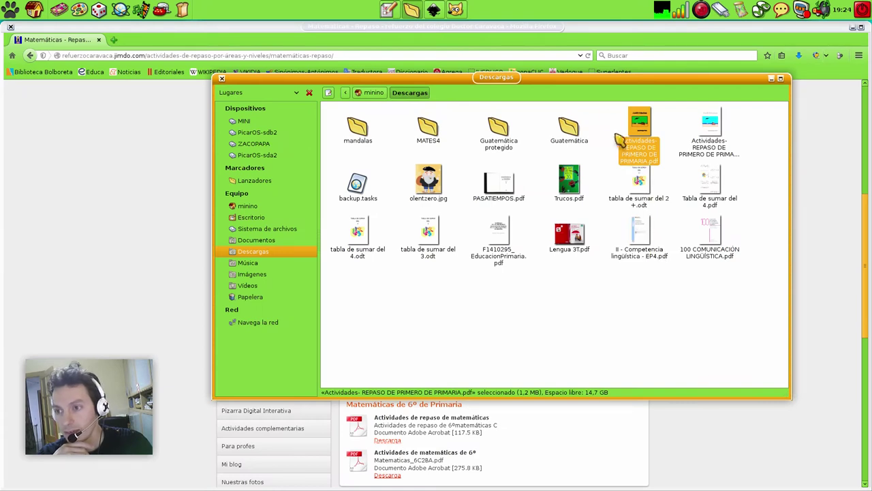
double_click(635, 131)
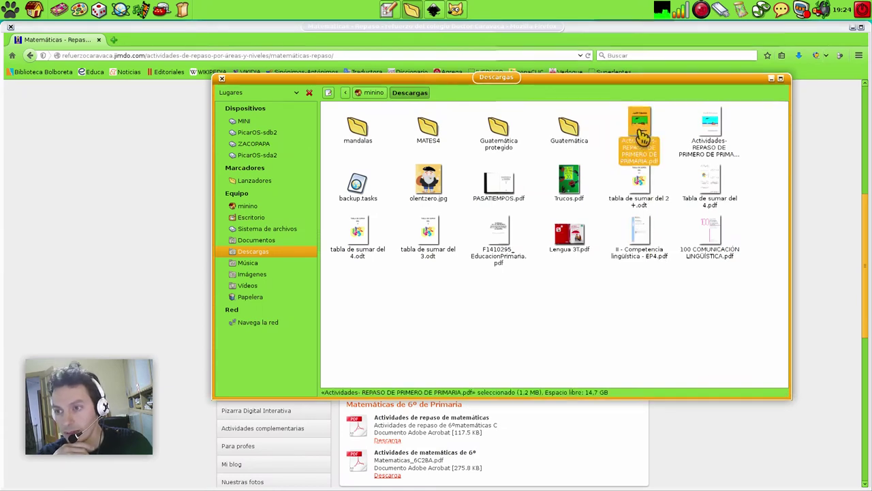
scroll(487, 200, "down", 3)
scroll(486, 200, "up", 3)
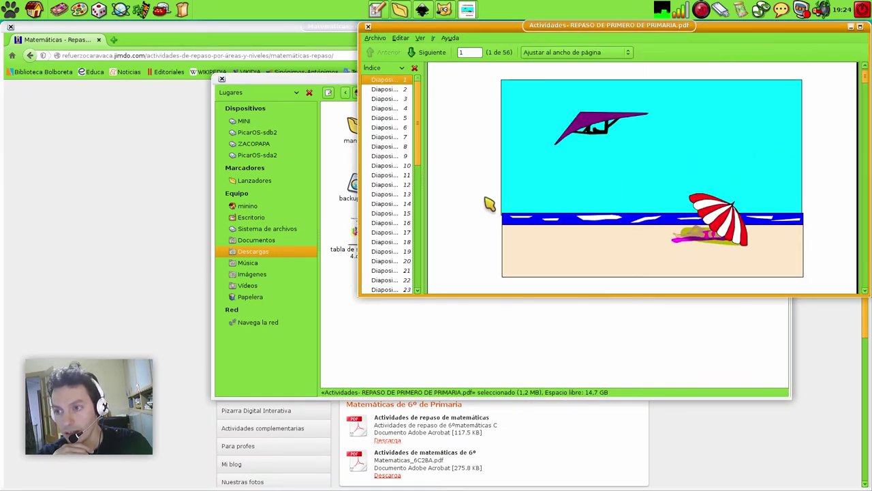
scroll(486, 200, "down", 2)
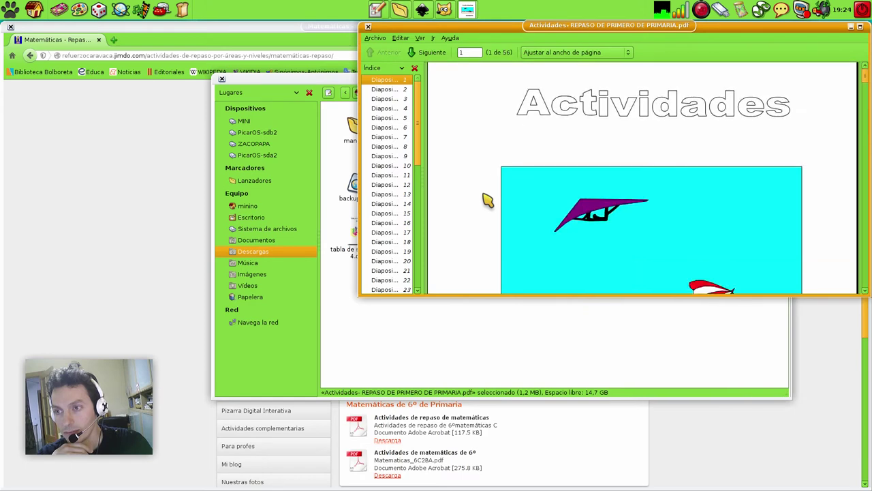
left_click(368, 27)
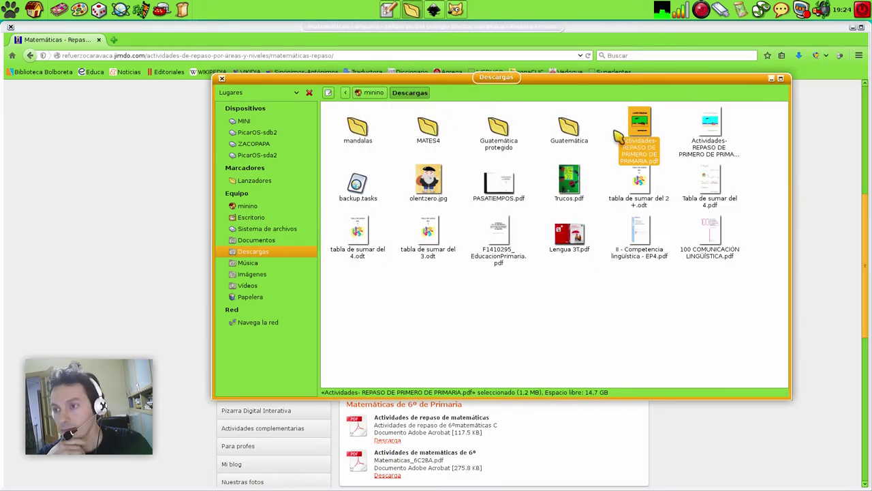
Open page 1 of Actividades- REPASO DE PRIMERO DE PRIMARIA.pdf in Inkscape and enlarge the window to show the whole page
left_click(665, 130)
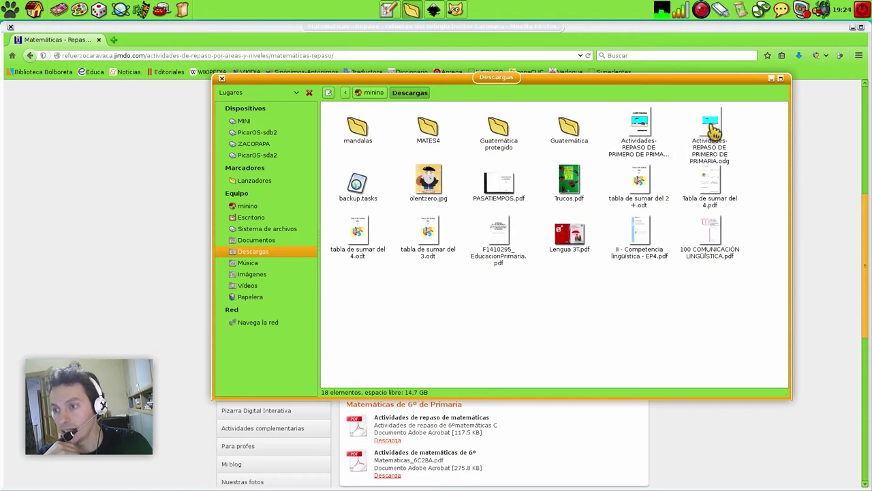
right_click(640, 127)
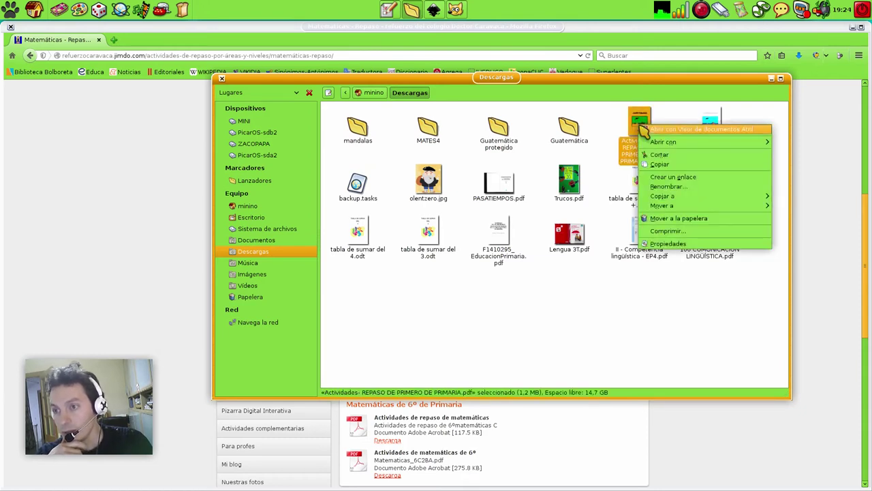
mouse_move(657, 142)
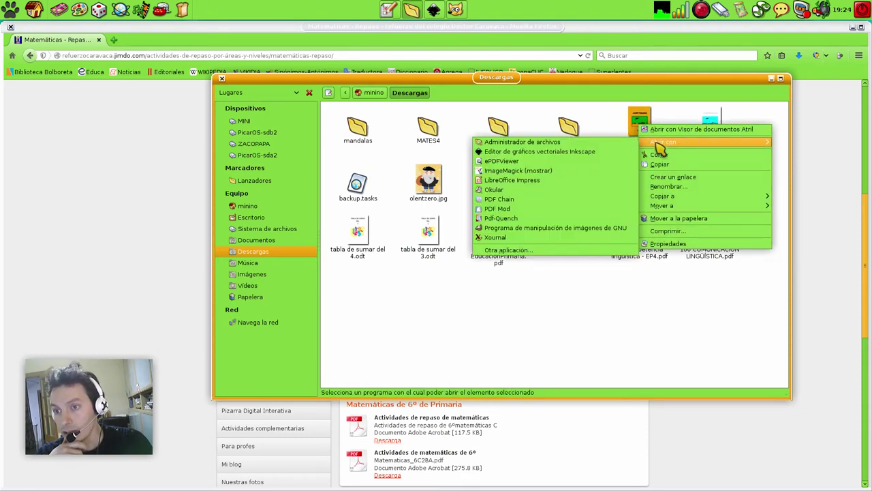
left_click(536, 152)
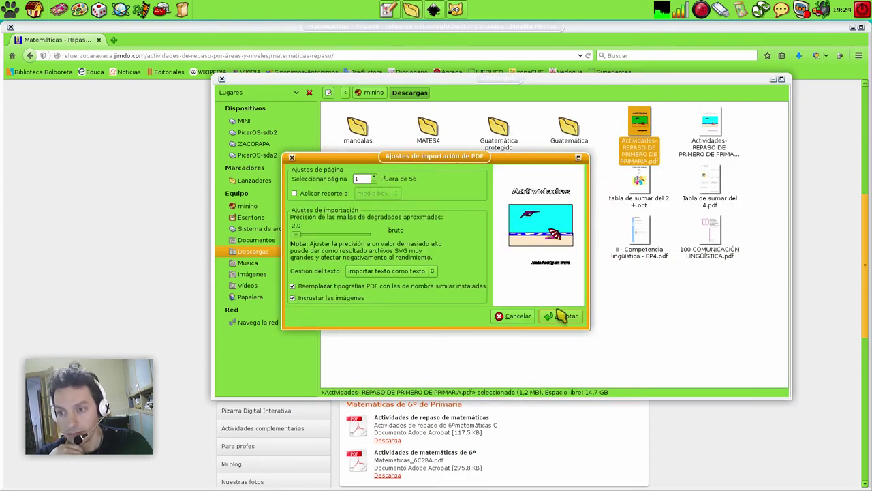
key("Escape")
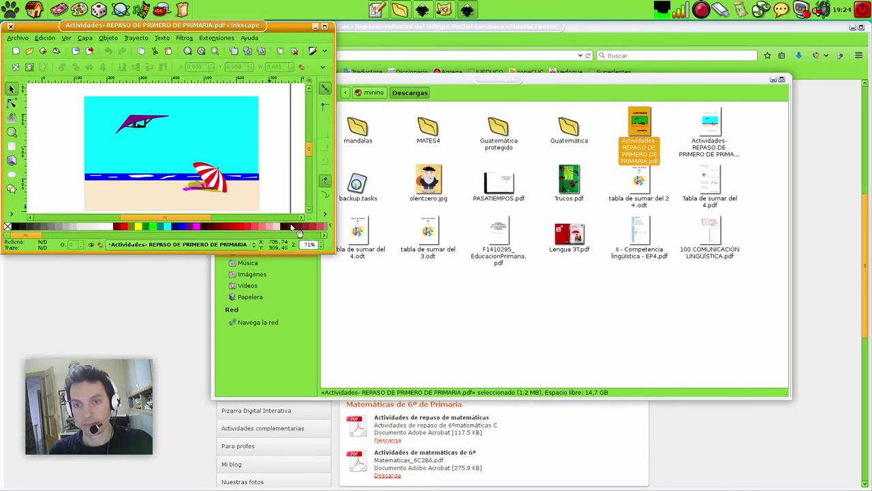
left_click_drag(334, 252, 658, 415)
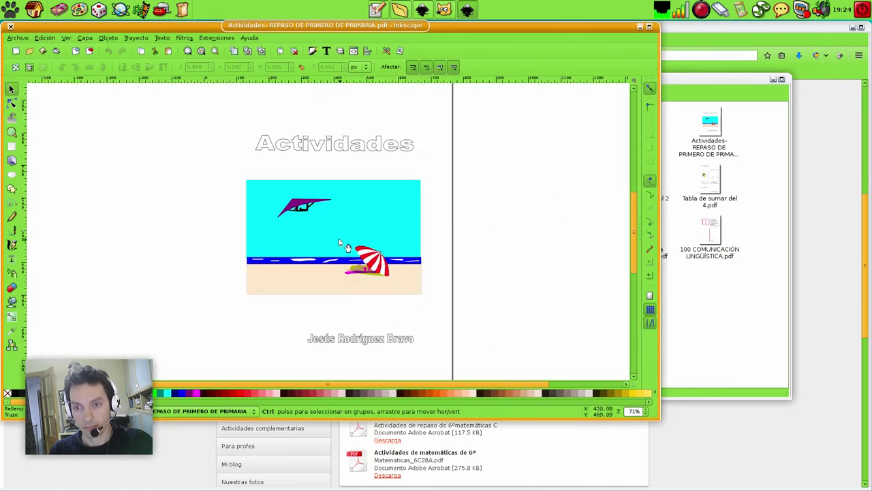
scroll(325, 226, "down", 2)
scroll(324, 227, "up", 1)
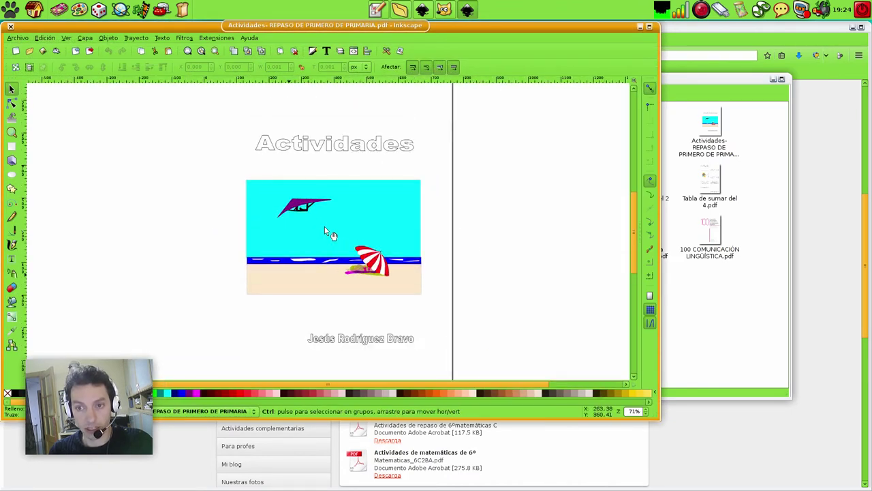
scroll(324, 226, "down", 1)
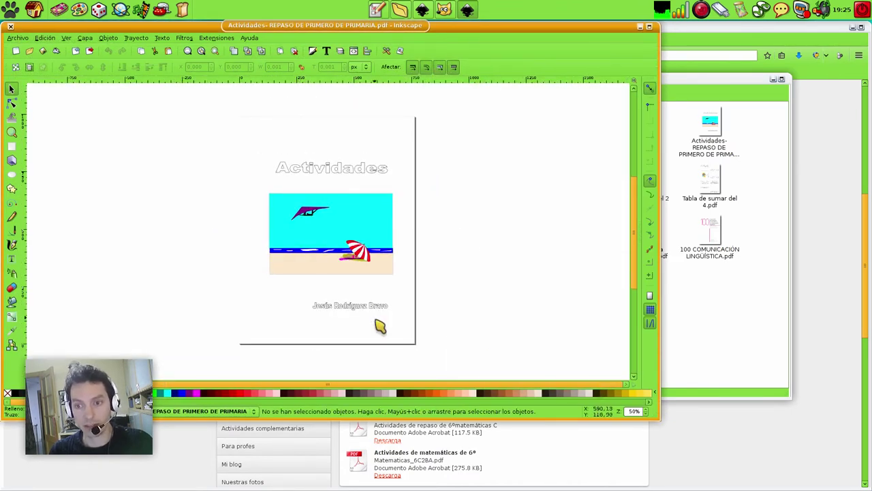
Shift the whole imported cover drawing slightly up and to the right, and enter its group to reach the individual shapes
left_click(310, 176)
key("Escape")
mouse_move(268, 160)
left_mouse_down()
mouse_move(381, 189)
mouse_move(298, 183)
mouse_move(278, 152)
mouse_move(249, 138)
mouse_move(275, 147)
left_mouse_up()
key("Escape")
left_click(318, 164, "ctrl")
left_click(289, 161, "ctrl")
left_click(259, 151, "ctrl")
Move all the shapes of the "Actividades" title upward, and close the Inkscape document without saving
left_click_drag(211, 138, 446, 197)
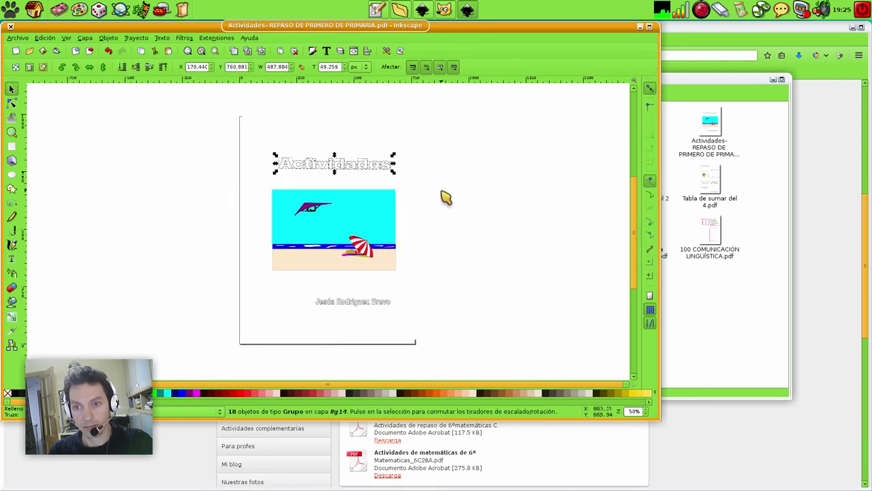
left_click_drag(334, 166, 333, 152)
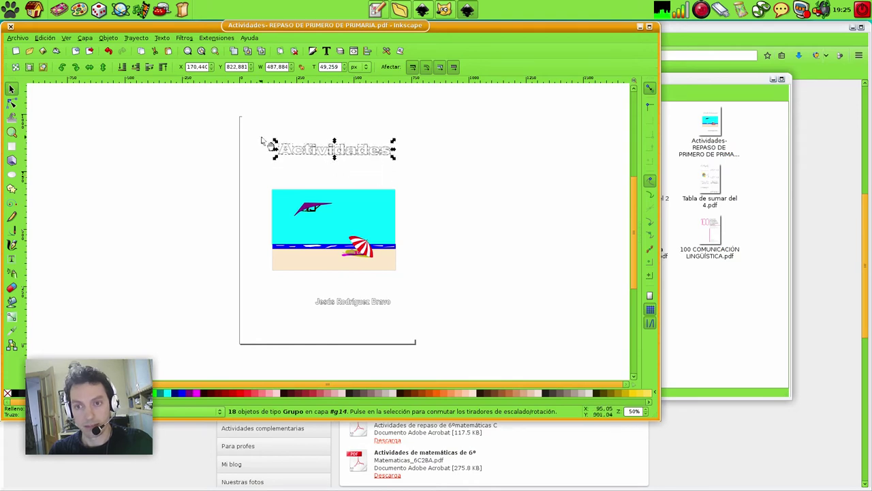
key("Escape")
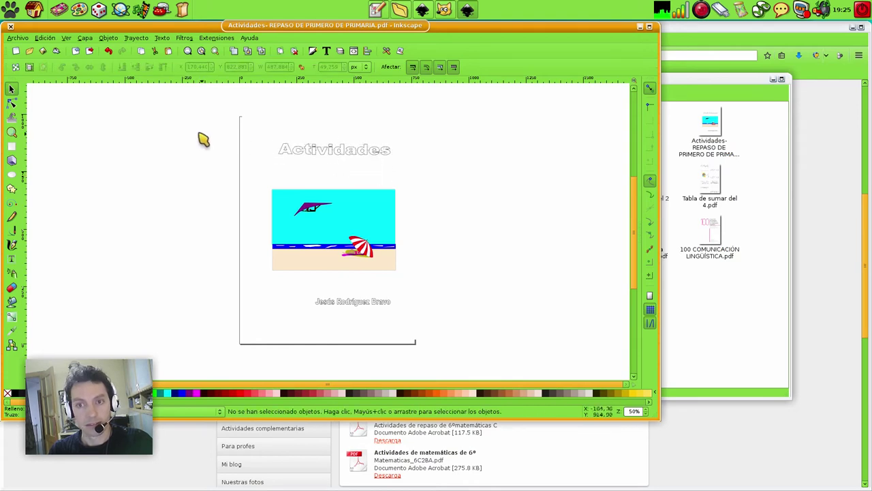
left_click(11, 27)
left_click(267, 265)
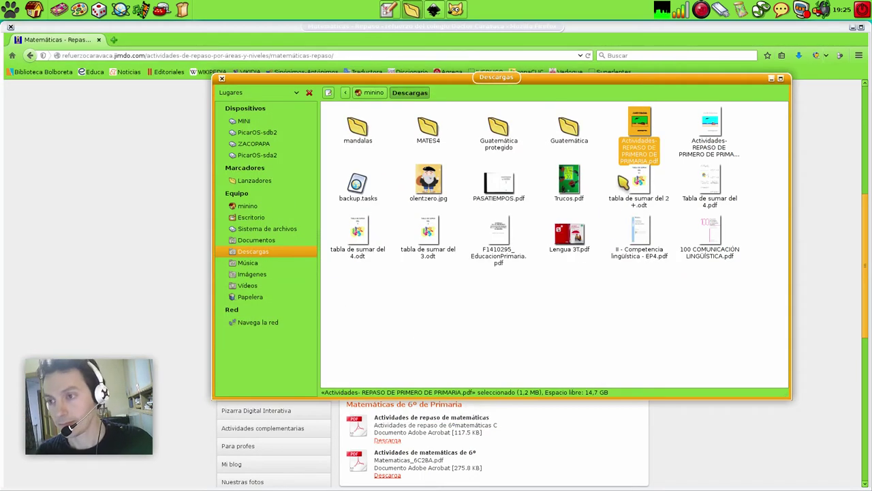
Delete the Actividades PDF and ODG files from Descargas and mark "Editar un PDF" as done in the to-do list
left_click_drag(612, 111, 728, 135)
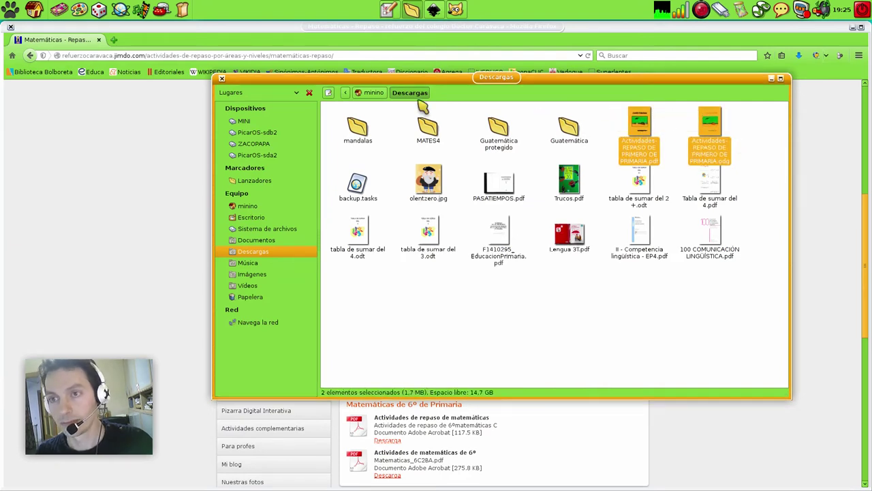
key("Delete")
left_click(389, 9)
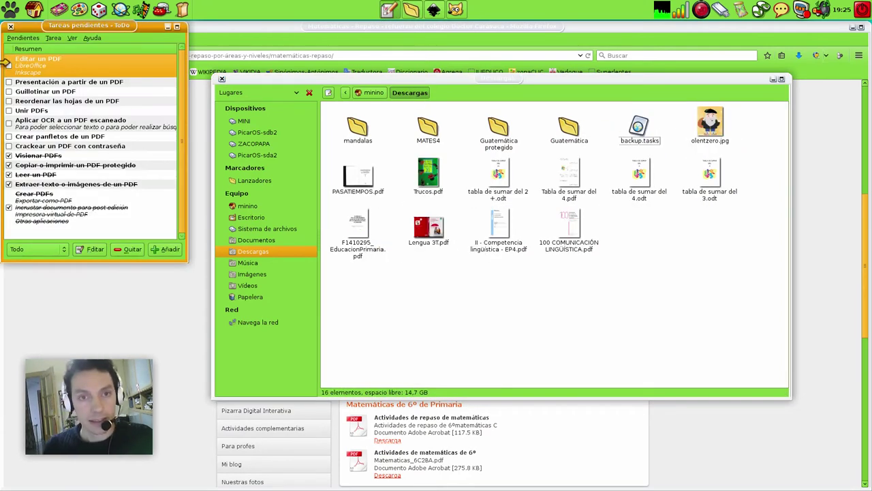
left_click(9, 66)
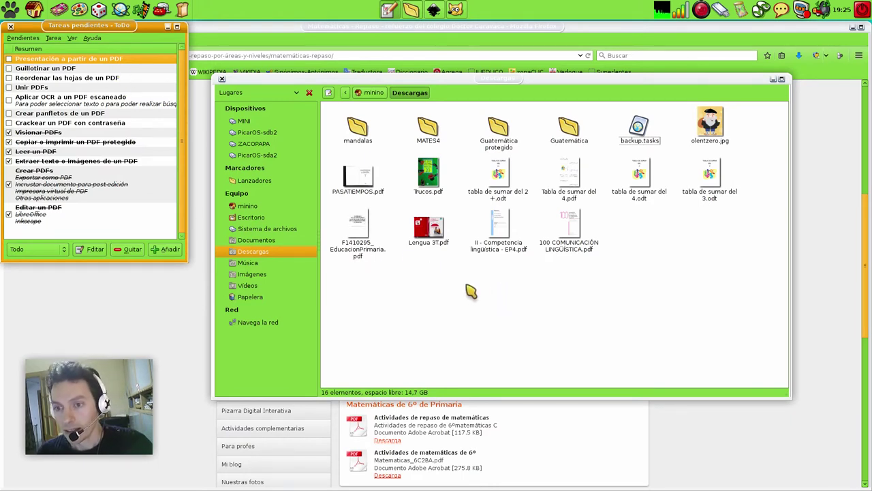
Run Trucos.pdf as an automatic presentation with the Impressive! PDF mini-app at 3 seconds per slide, and exit the presentation
left_click(437, 302)
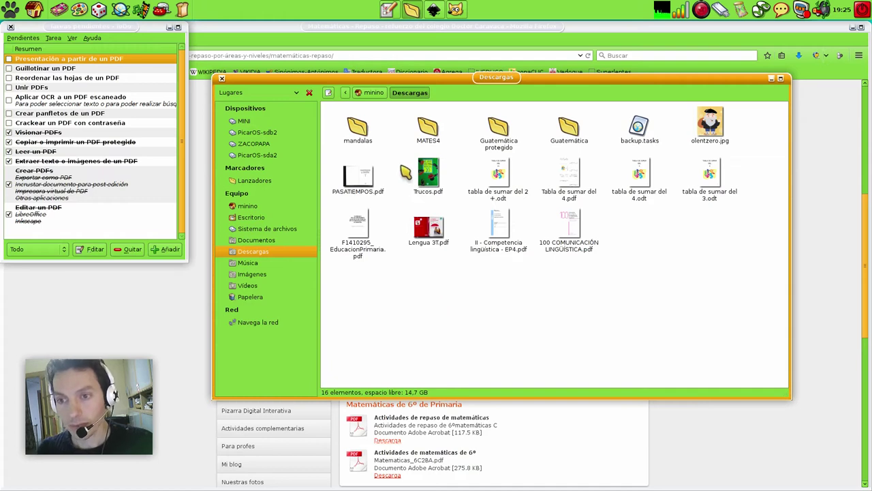
left_click(169, 13)
left_click(33, 49)
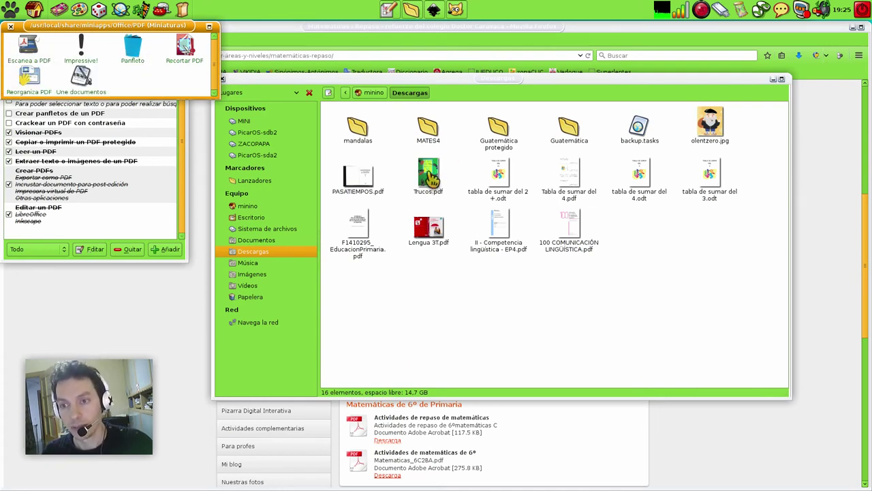
left_click_drag(430, 176, 80, 49)
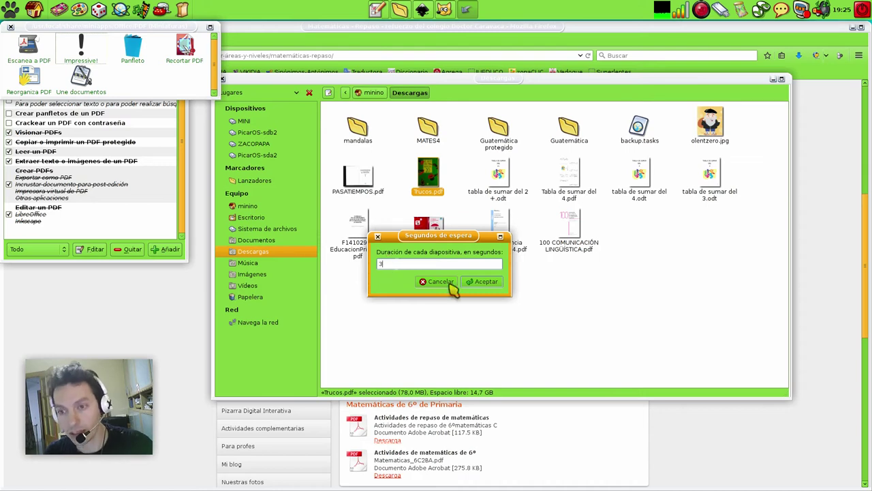
left_click(480, 281)
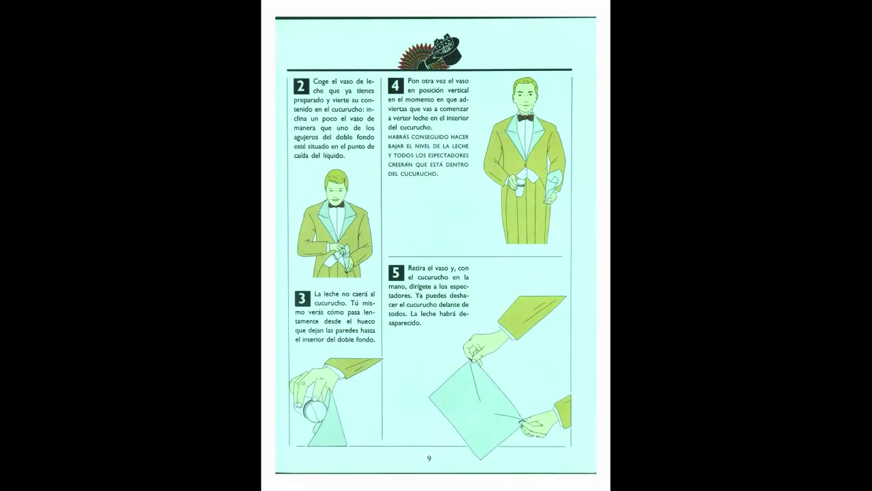
key("Escape")
left_click(408, 300)
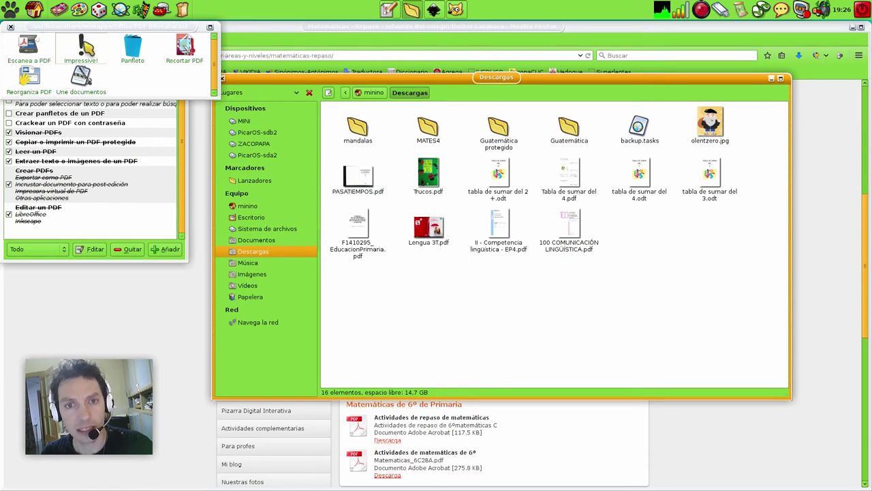
Present Trucos.pdf with the Impressive! mini-app at the default slide duration, highlight an area of a slide, and exit the presentation
left_click_drag(429, 174, 211, 136)
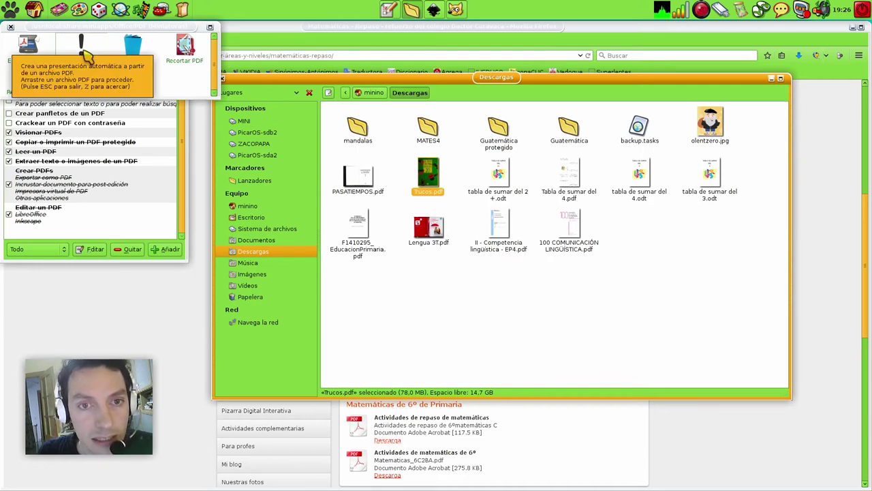
left_click_drag(429, 174, 83, 55)
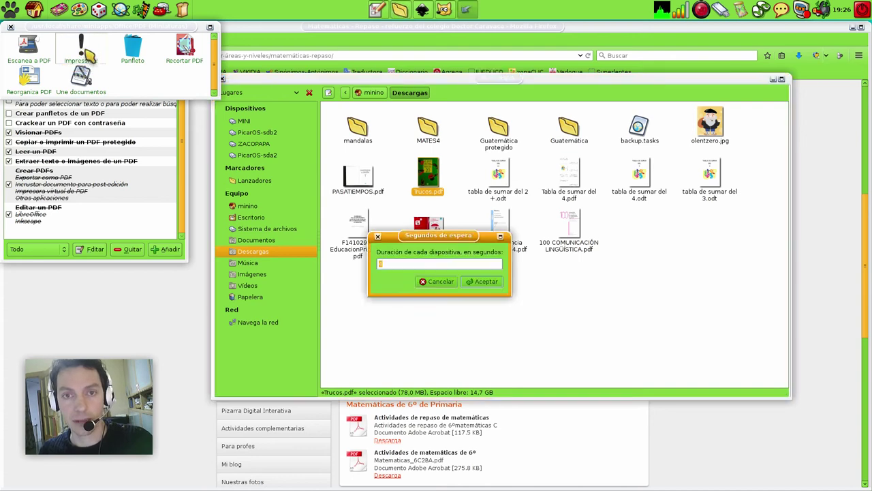
left_click(481, 284)
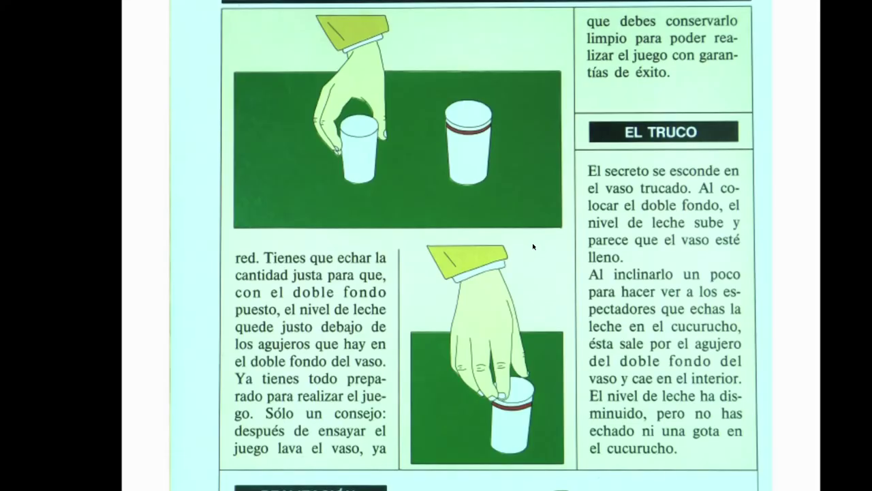
left_click_drag(582, 155, 744, 271)
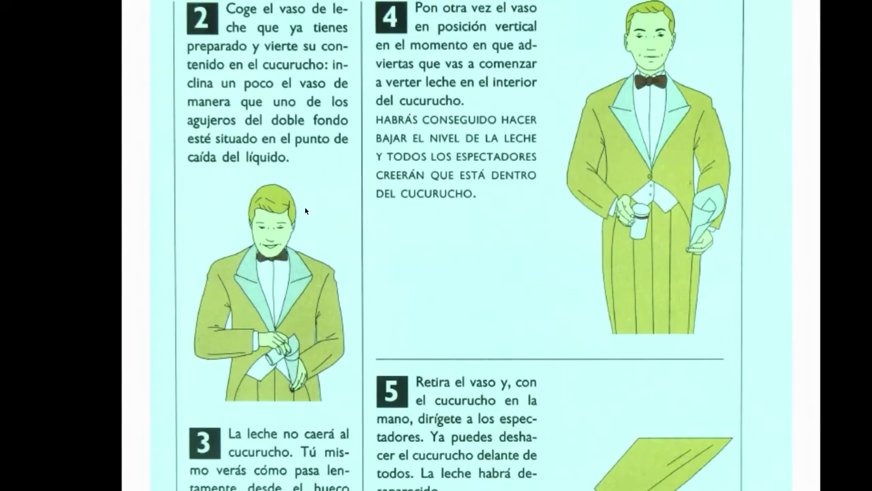
key("Escape")
left_click(408, 170)
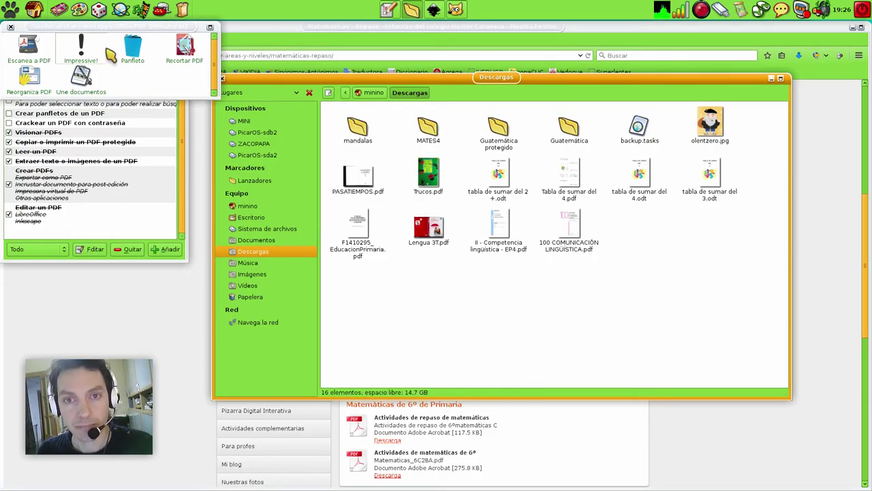
Close the PDF mini-apps window and mark "Presentación a partir de un PDF" as done in the to-do list
left_click(11, 28)
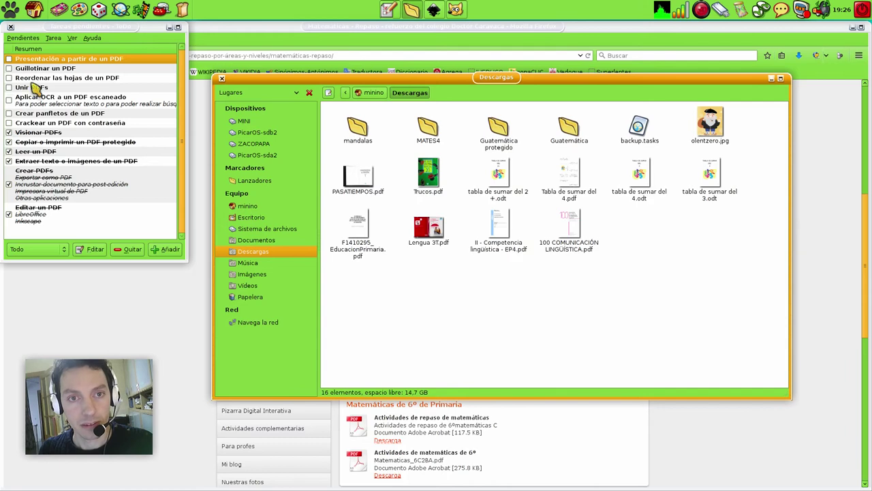
left_click(10, 60)
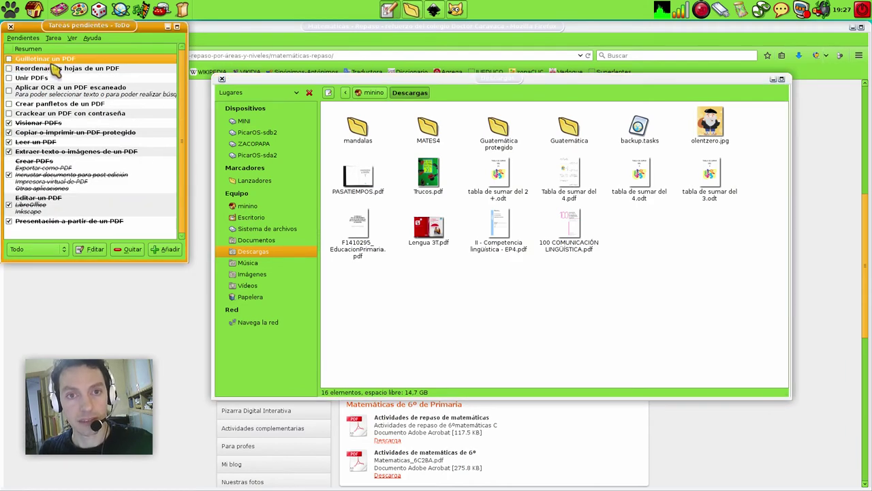
Open PASATIEMPOS.pdf from Descargas, examine the margins around its first scanned pages, and close it
left_click(477, 271)
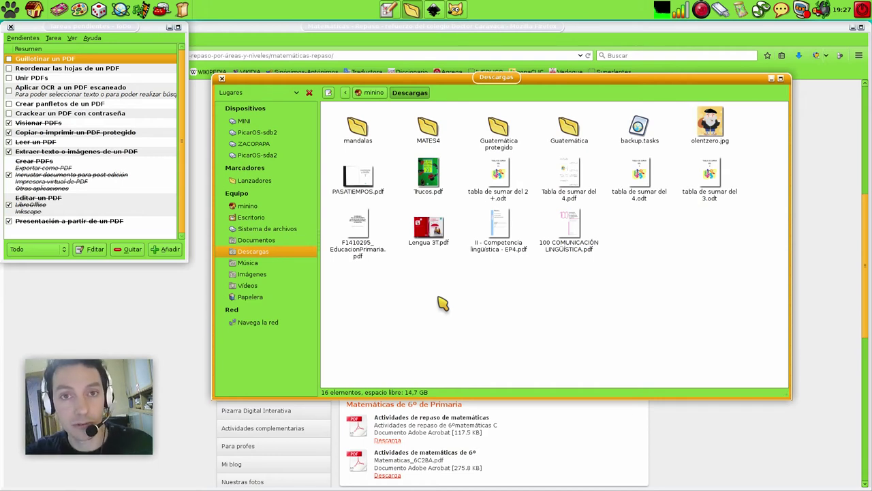
double_click(358, 182)
scroll(387, 198, "down", 10)
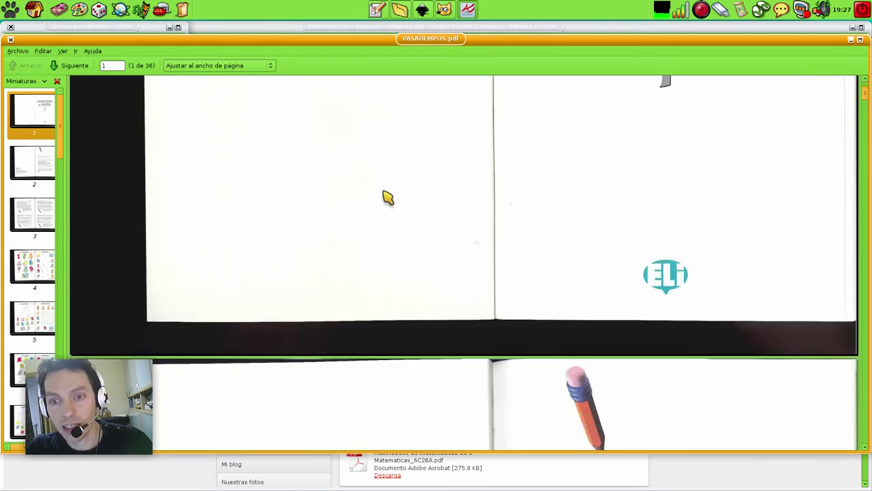
scroll(387, 198, "down", 10)
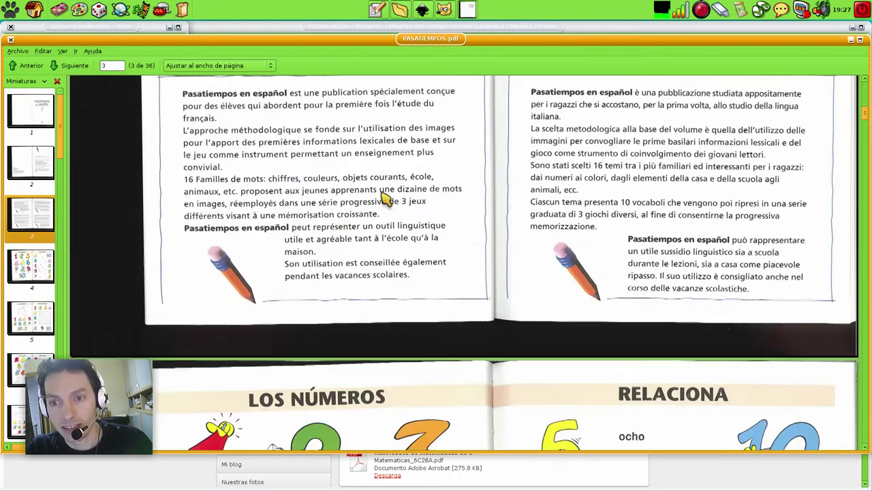
scroll(385, 199, "up", 15)
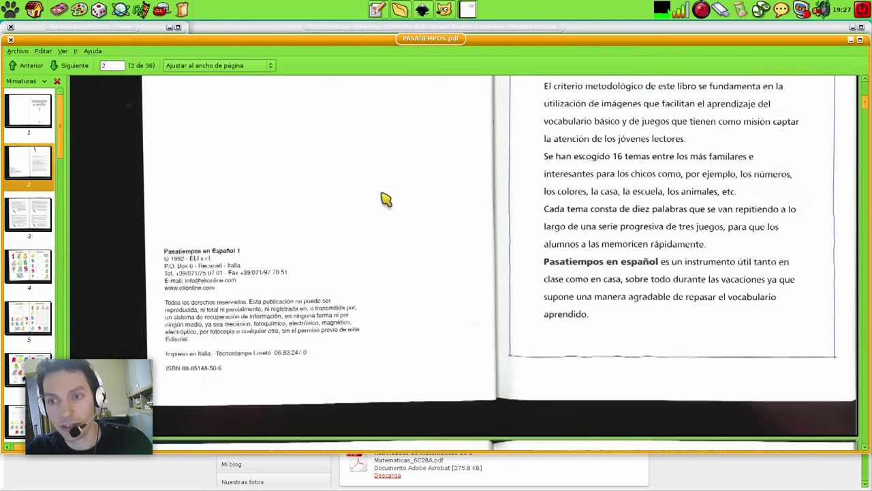
scroll(386, 199, "up", 3)
scroll(385, 198, "down", 3)
scroll(385, 198, "up", 3)
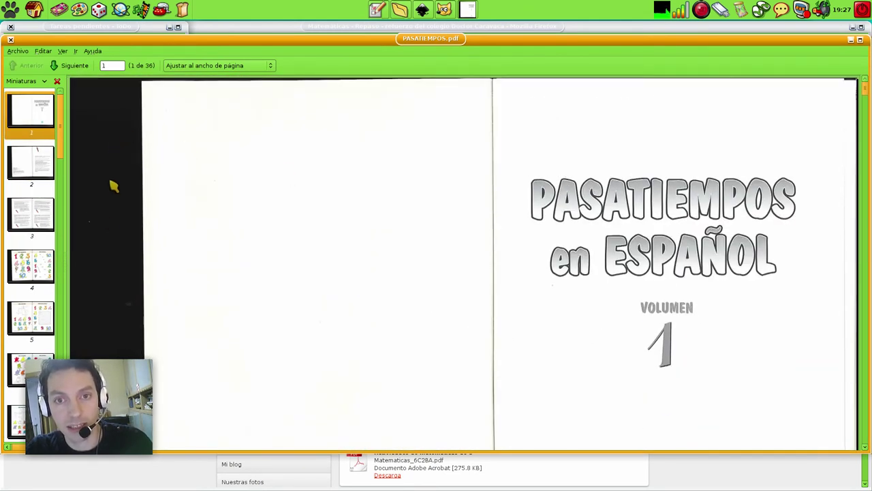
left_click(10, 40)
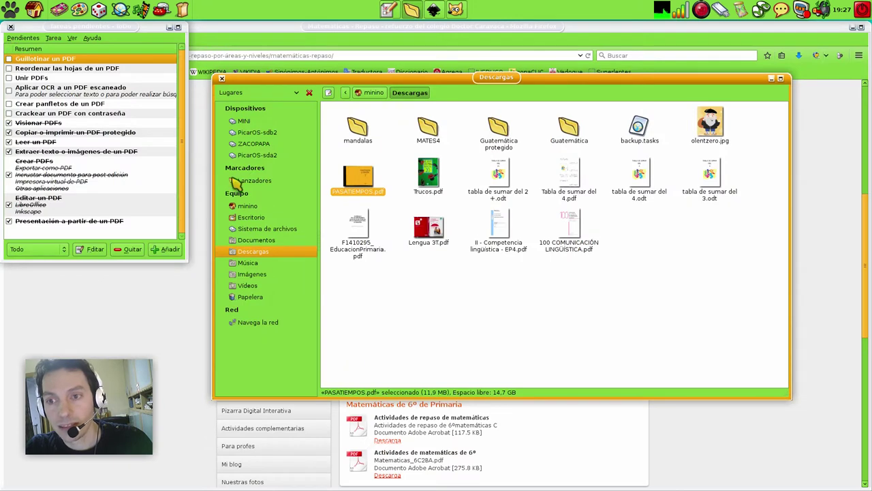
Load PASATIEMPOS.pdf into the Recortar PDF mini-app and mark a crop area around the white double page on page 1, excluding the black margins
left_click(162, 10)
left_click(34, 48)
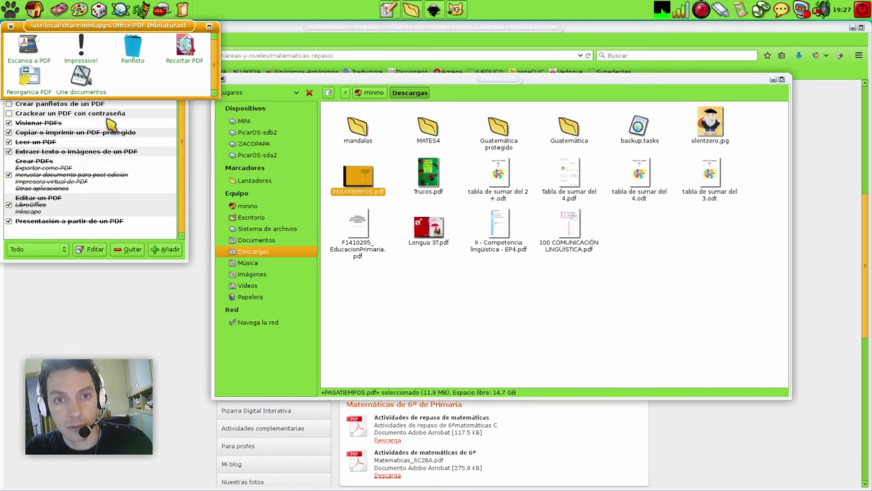
left_click_drag(358, 179, 197, 60)
left_click_drag(409, 397, 758, 437)
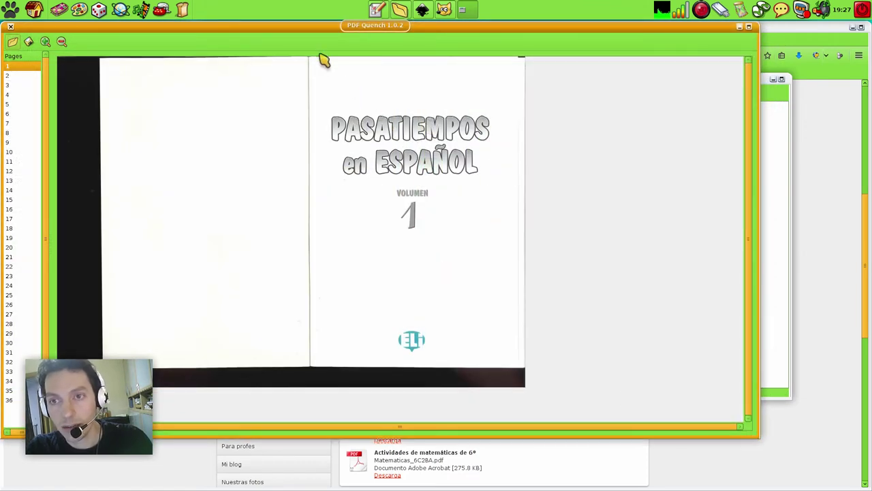
left_click_drag(310, 29, 437, 36)
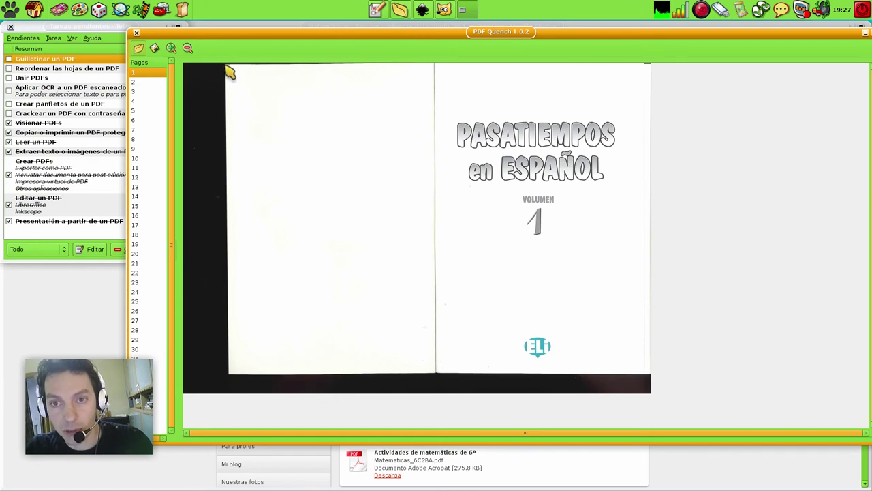
left_click_drag(229, 67, 651, 374)
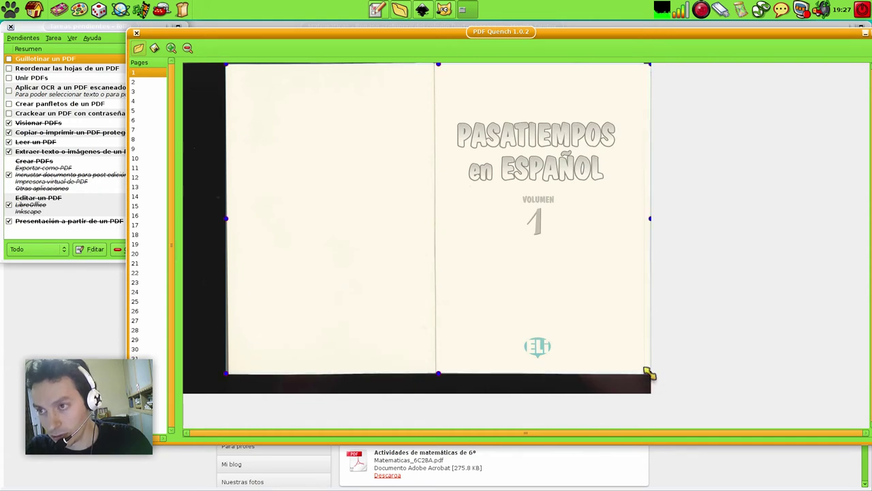
mouse_move(225, 218)
left_mouse_down()
mouse_move(253, 220)
mouse_move(229, 218)
left_mouse_up()
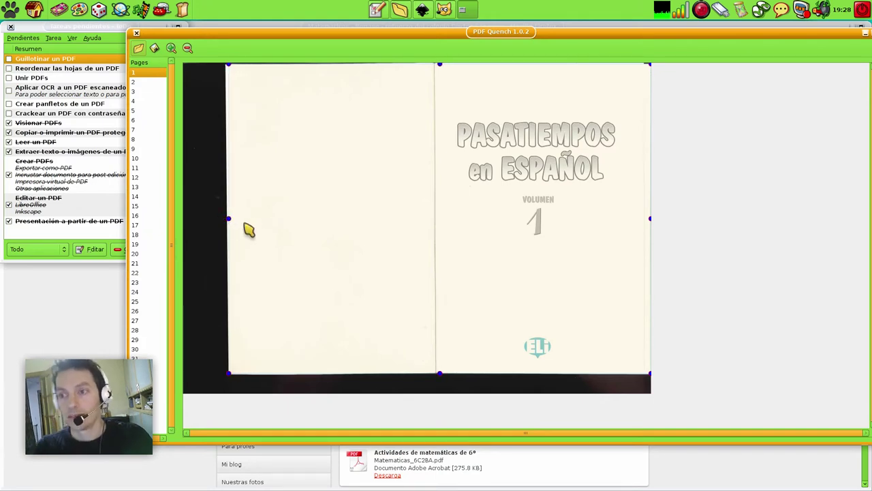
Export the cropped PDF as "prueba" in the minino home folder and close PDF Quench
left_click(155, 47)
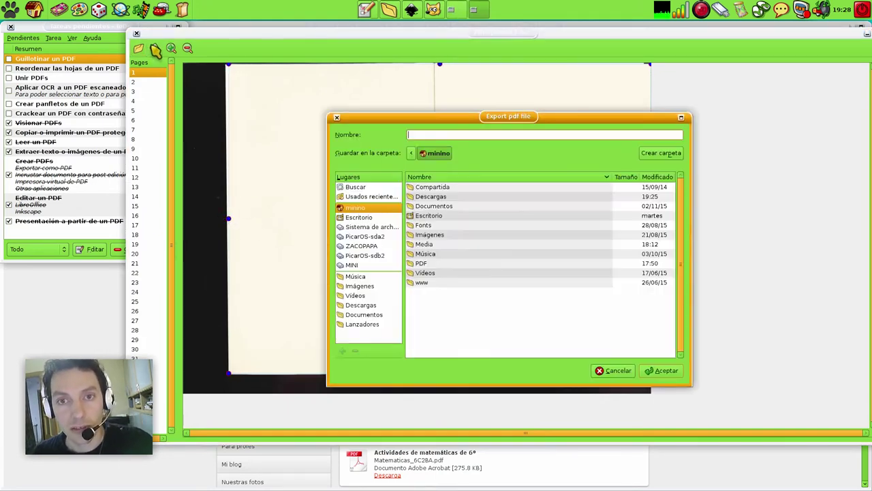
type("prueba")
key("Return")
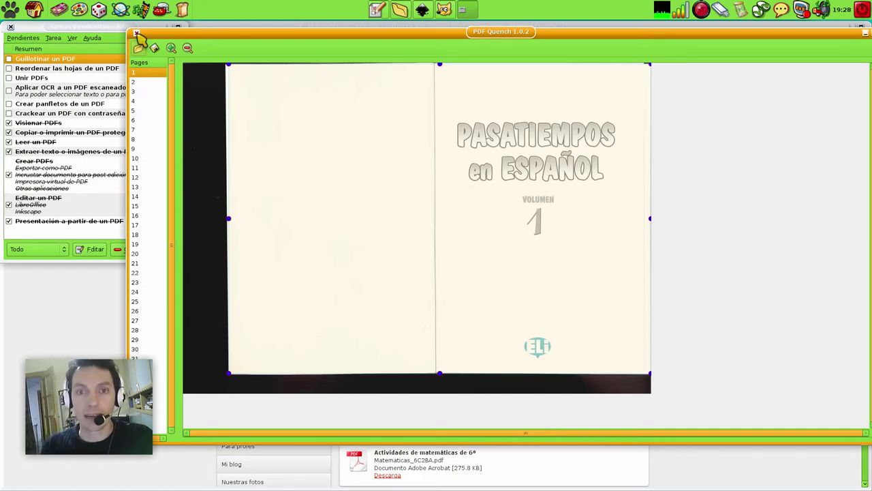
left_click(136, 33)
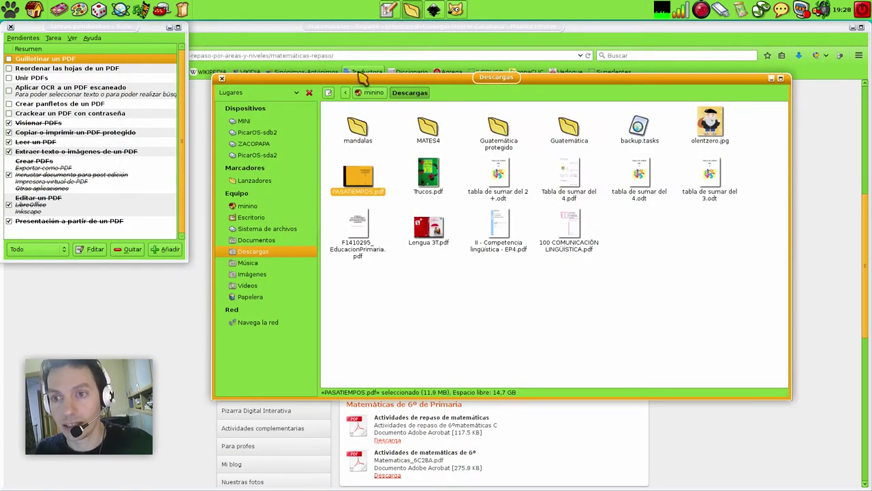
Open the prueba file from the minino home folder, check the cropping on its first pages, and close it
left_click(370, 92)
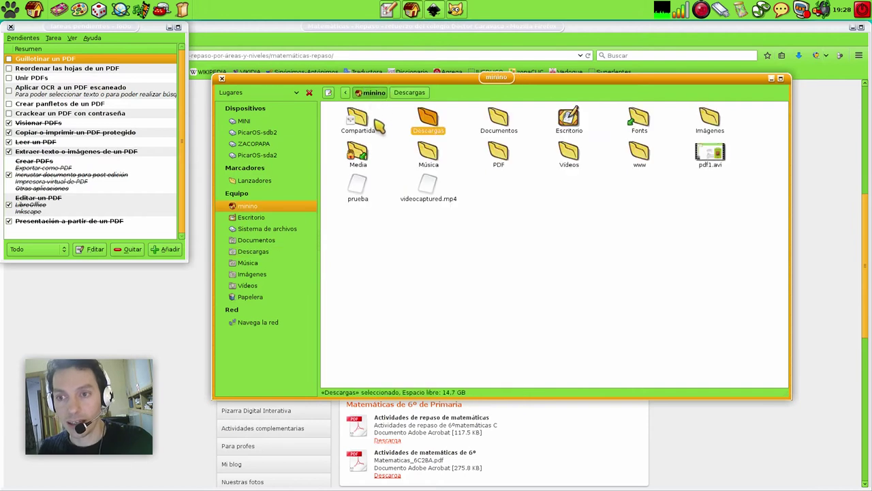
double_click(360, 196)
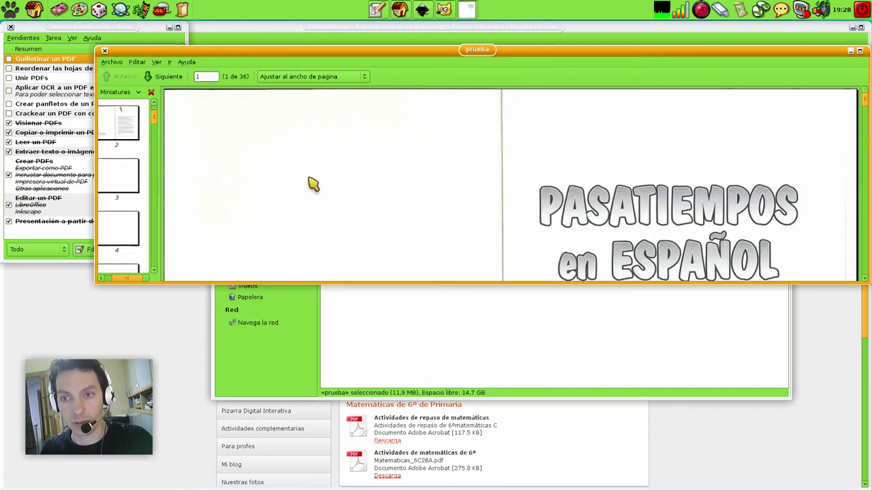
scroll(311, 180, "down", 3)
scroll(311, 178, "down", 10)
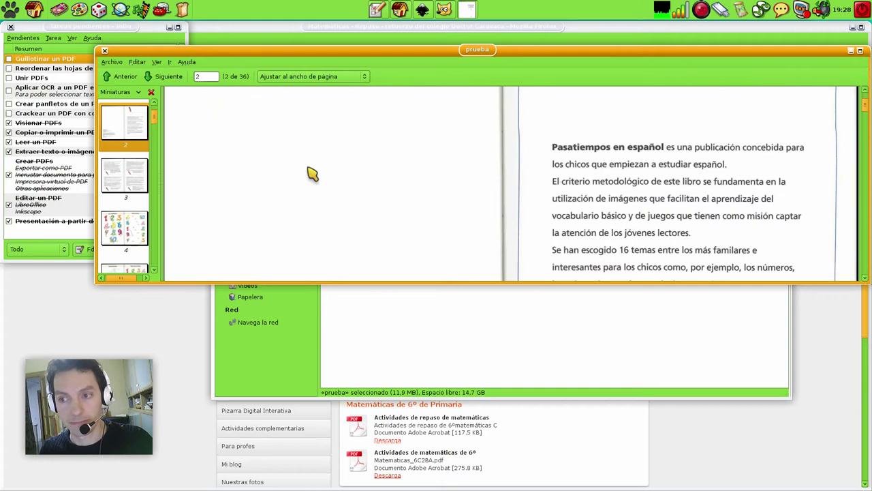
scroll(311, 174, "down", 5)
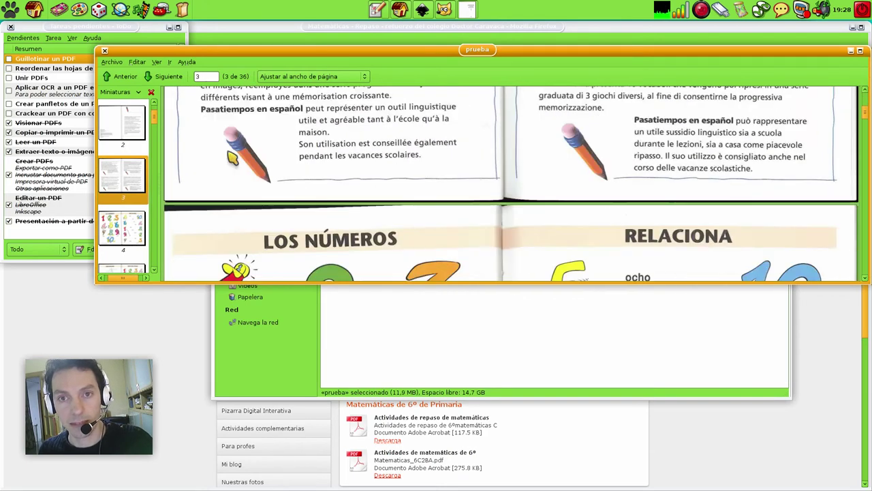
left_click(105, 51)
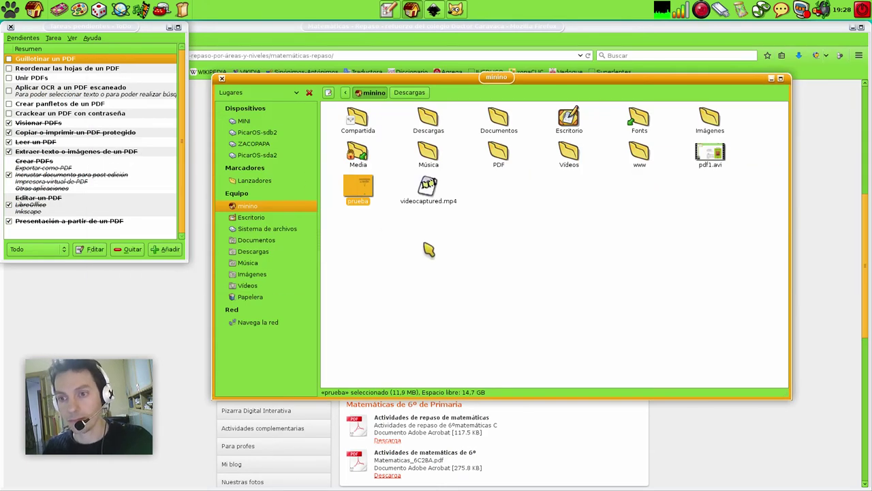
Permanently delete the prueba file and mark "Guillotinar un PDF" as done in the to-do list
key("shift+Delete")
key("Return")
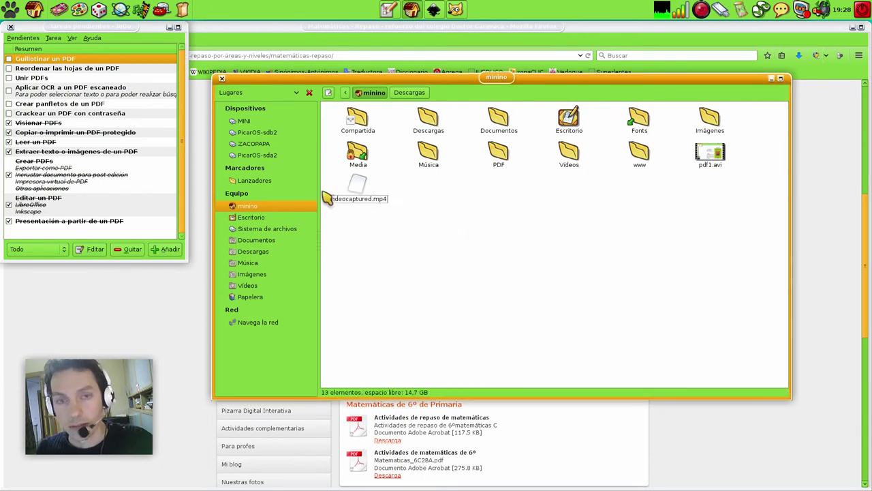
left_click(9, 59)
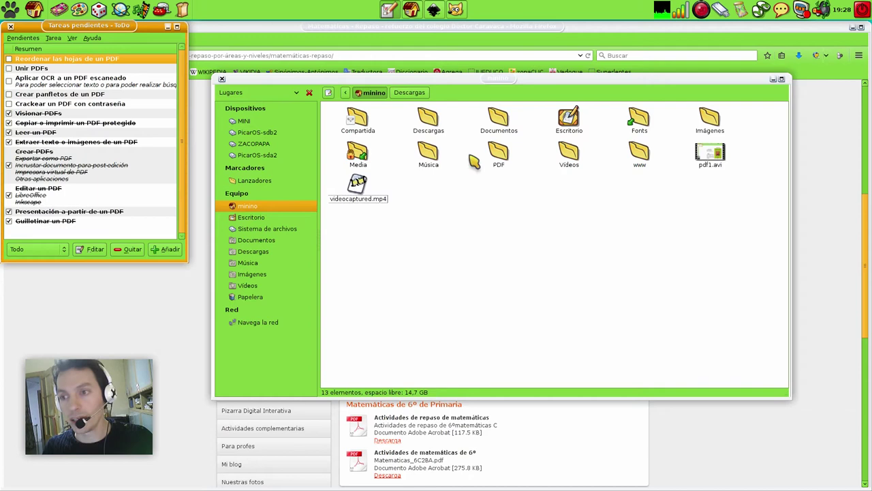
Load Trucos.pdf from Descargas into the Reorganiza PDF mini-app and enlarge its window to show all the page thumbnails
double_click(430, 121)
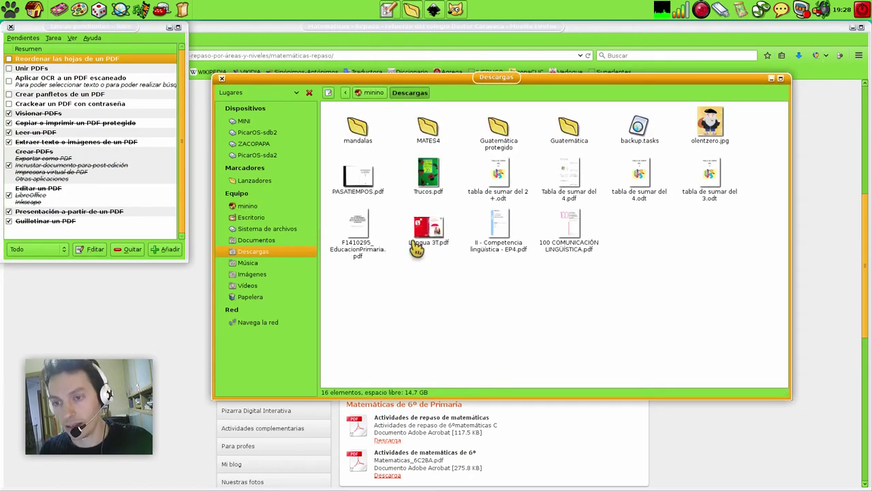
left_click(162, 9)
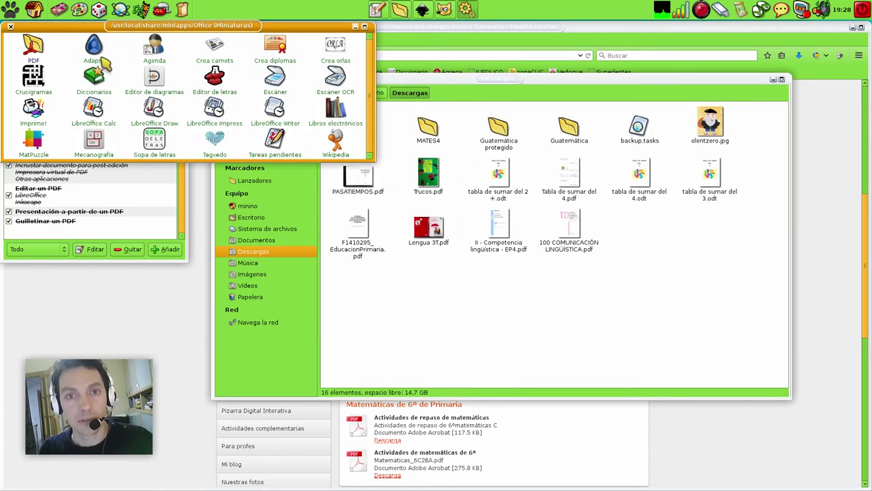
left_click(30, 53)
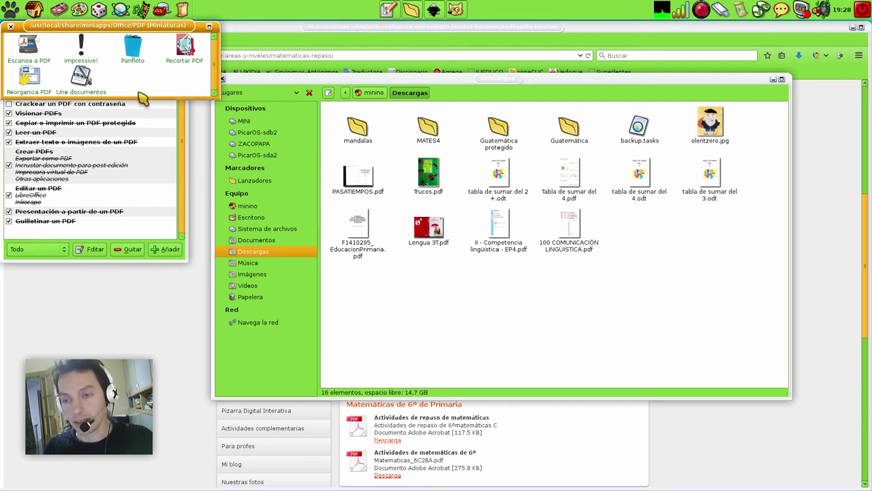
left_click_drag(431, 179, 34, 85)
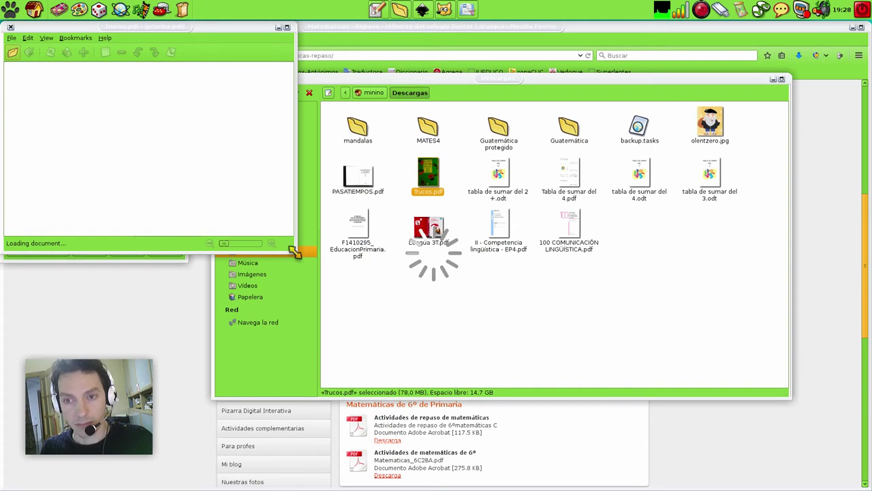
left_click_drag(295, 252, 729, 432)
left_click_drag(168, 37, 289, 45)
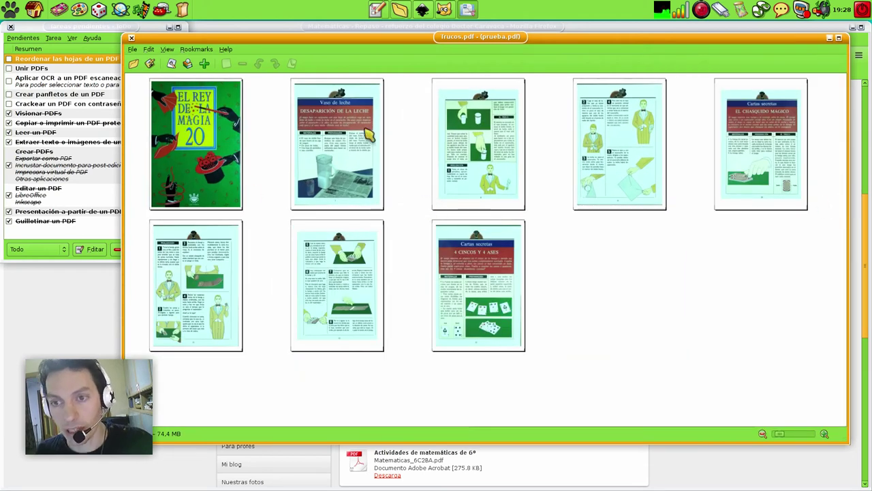
Reorder Trucos.pdf by moving the cover to the end and the "Vaso de leche" page to second place
left_click_drag(200, 127, 551, 286)
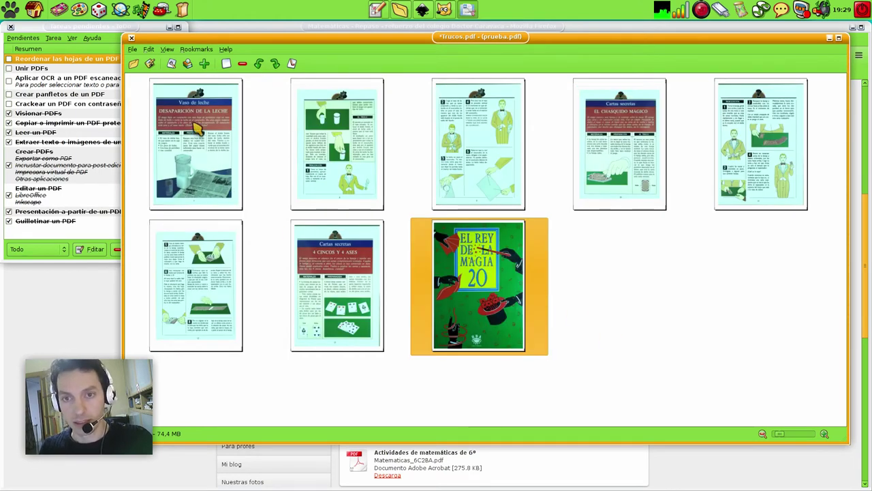
left_click_drag(203, 120, 411, 162)
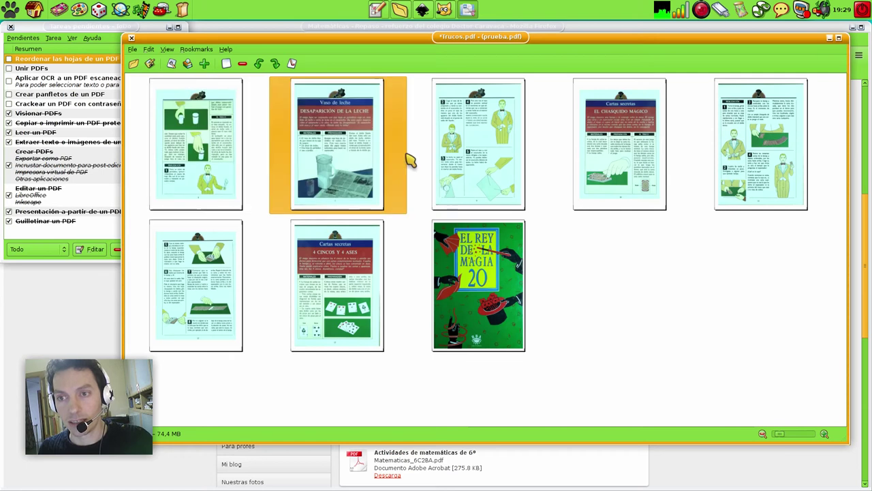
Group the Trucos.pdf title pages by placing "El chasquido mágico" and "4 cincos y 4 ases" after "Vaso de leche" and moving the first page behind them
left_click_drag(646, 155, 425, 140)
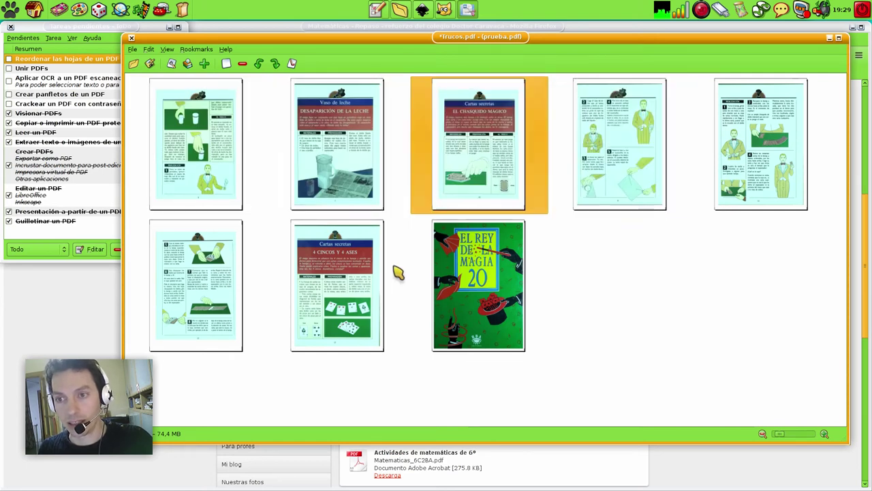
left_click(332, 276)
left_click_drag(331, 276, 529, 142)
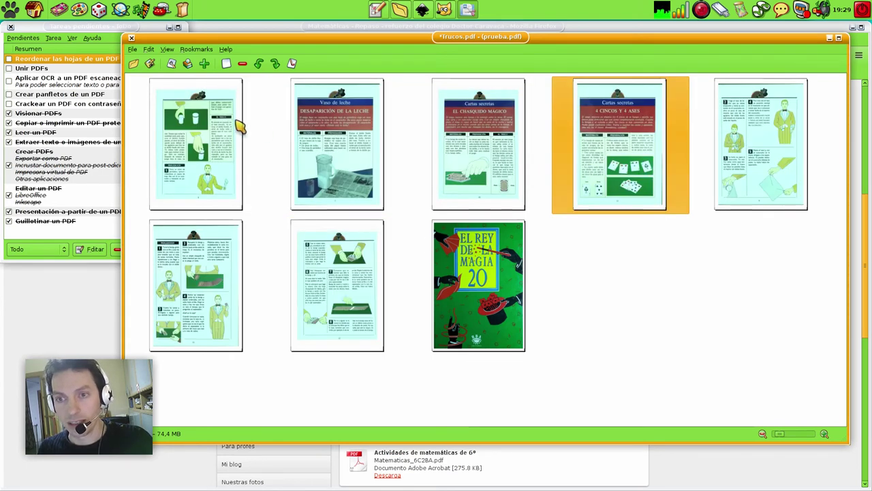
left_click(181, 120)
left_click_drag(191, 123, 679, 169)
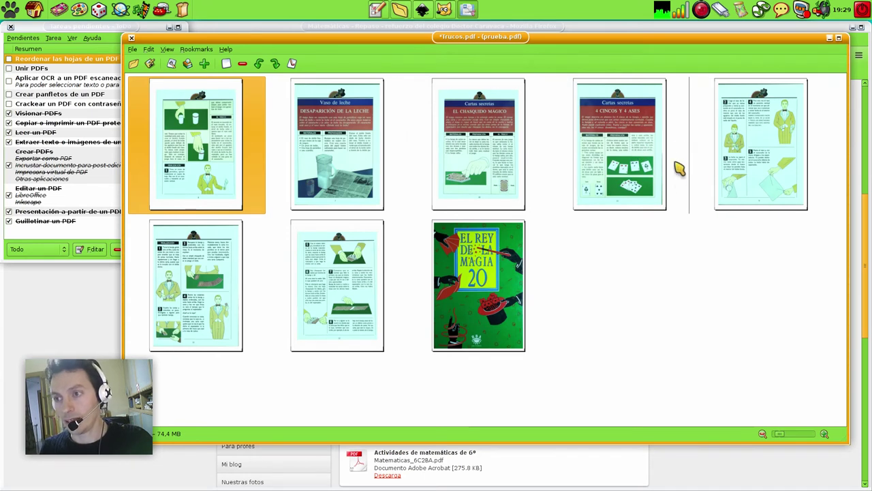
left_click_drag(687, 215, 682, 216)
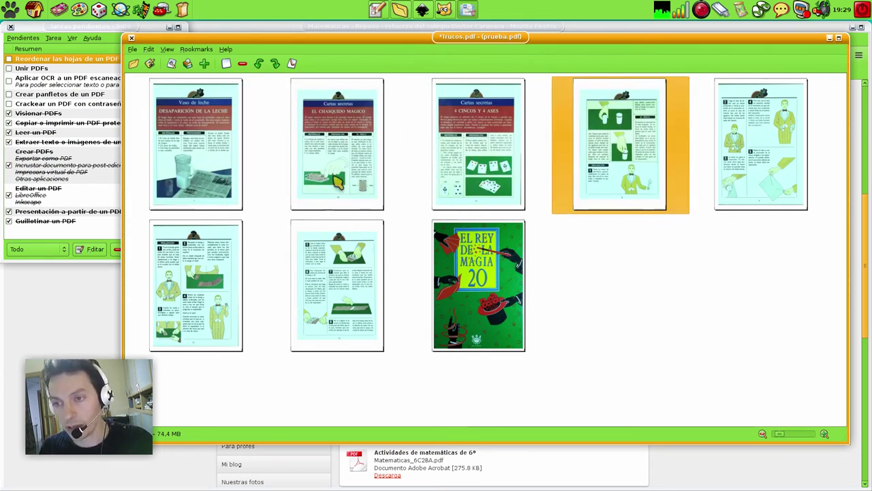
Save the reordered document as Trucos2.pdf in Descargas and close the page organizer
left_click(151, 64)
key("Right")
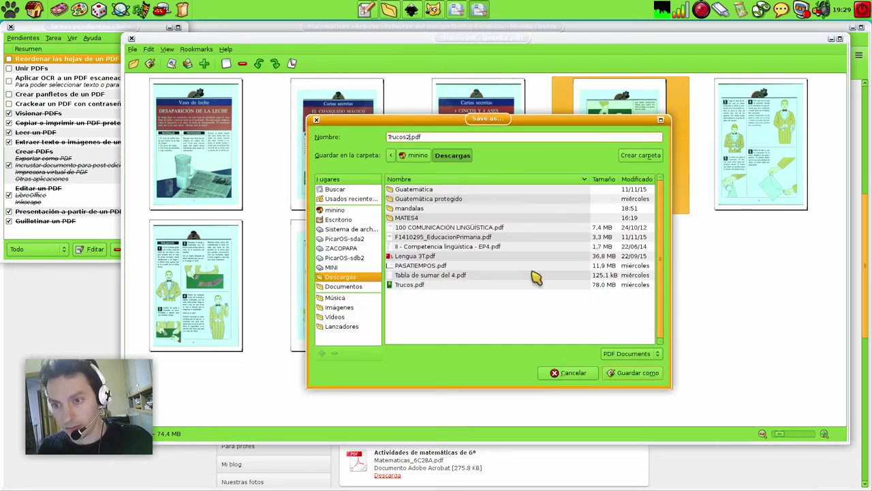
left_click(631, 374)
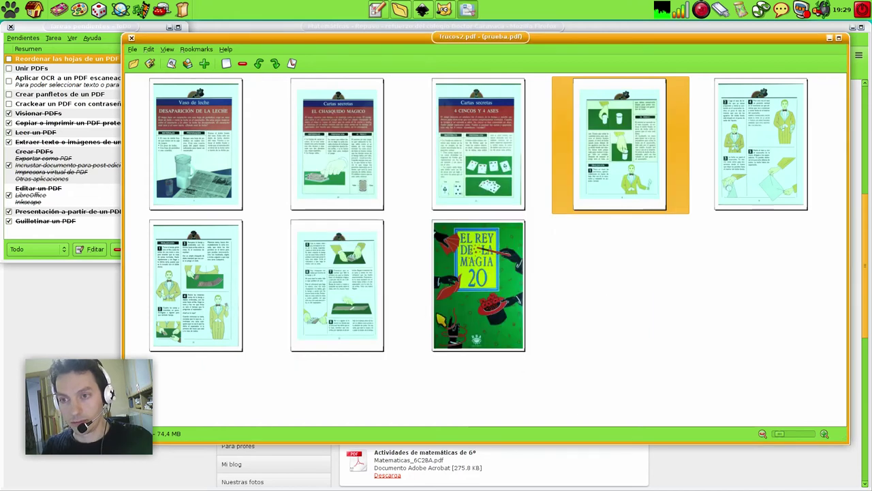
left_click(132, 38)
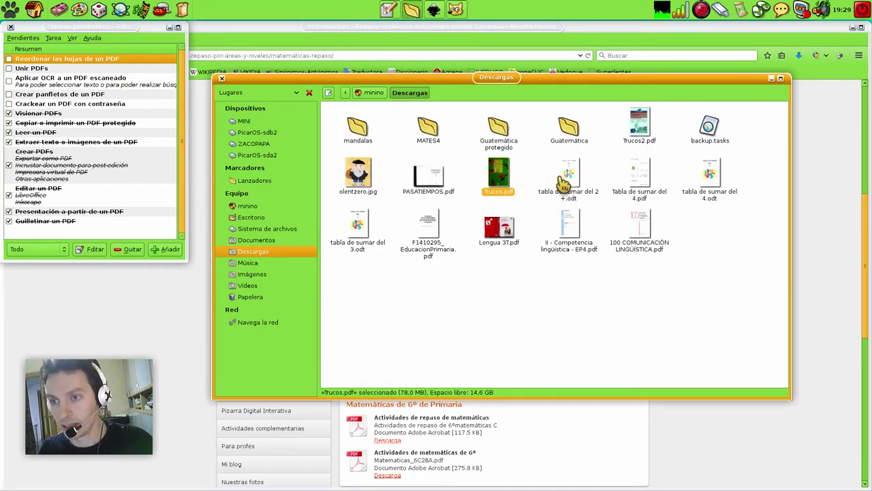
Open Trucos2.pdf from Descargas, check the order of its first pages, and close it
double_click(634, 123)
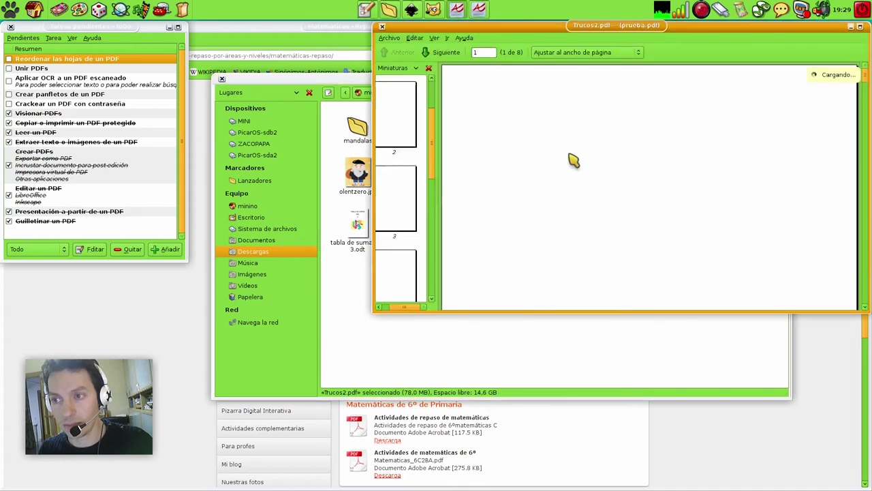
scroll(508, 166, "down", 5)
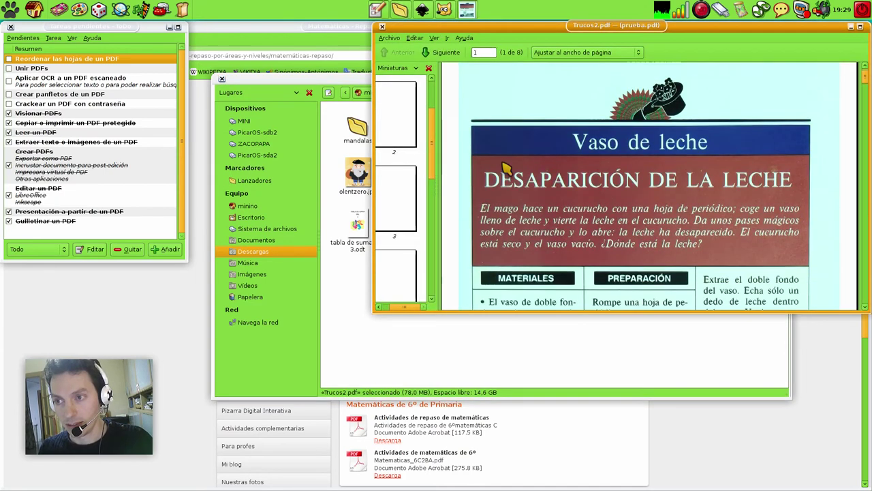
scroll(509, 161, "down", 5)
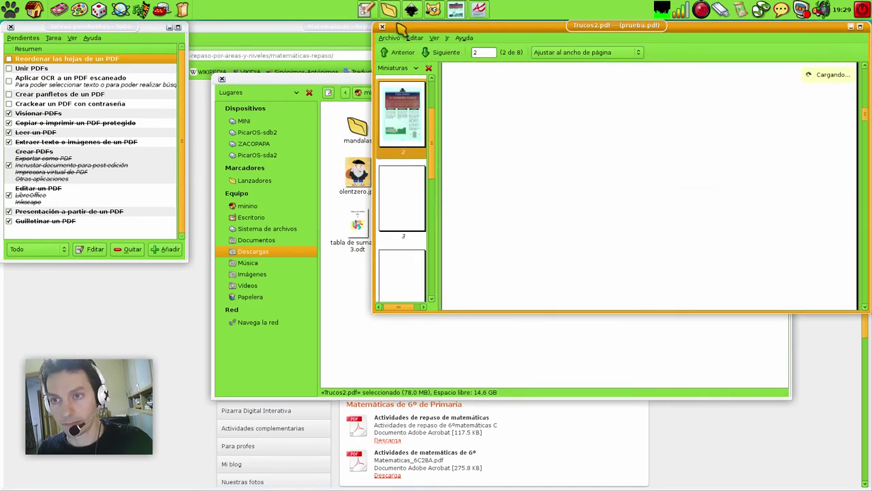
left_click(382, 27)
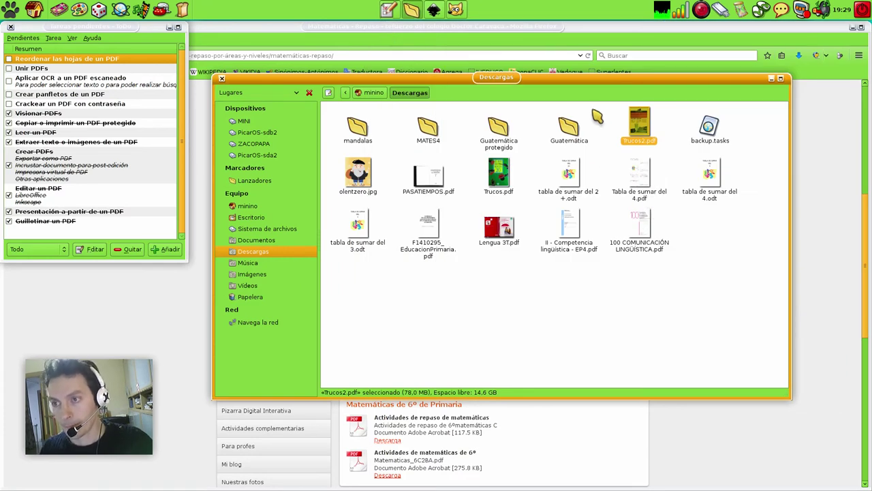
Permanently delete Trucos2.pdf and mark "Reordenar las hojas de un PDF" as done in the to-do list
left_click(637, 127)
key("shift+Delete")
key("Return")
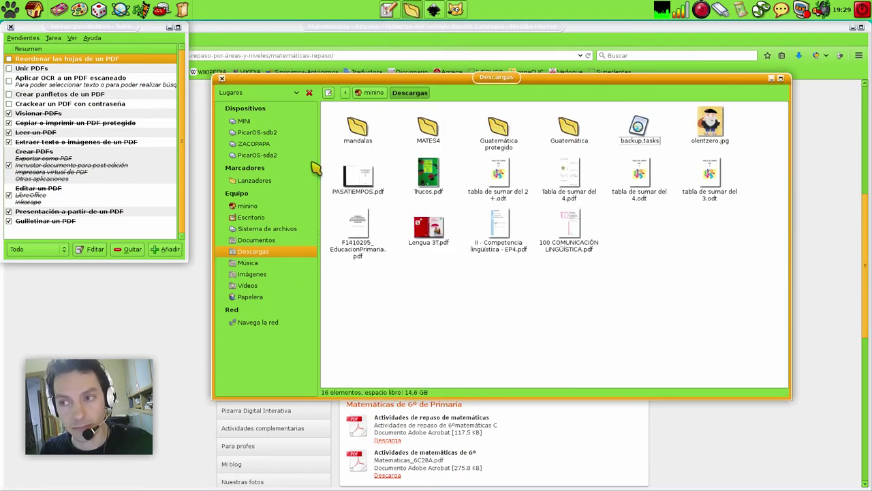
left_click(9, 59)
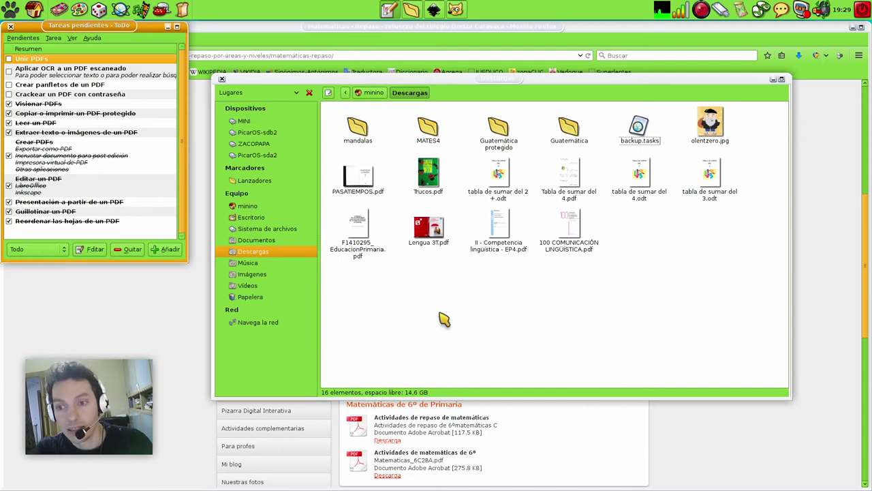
Open the PDF mini-apps folder from Oficina and select Trucos.pdf and the two linguistic competence PDFs in Descargas
left_click(162, 10)
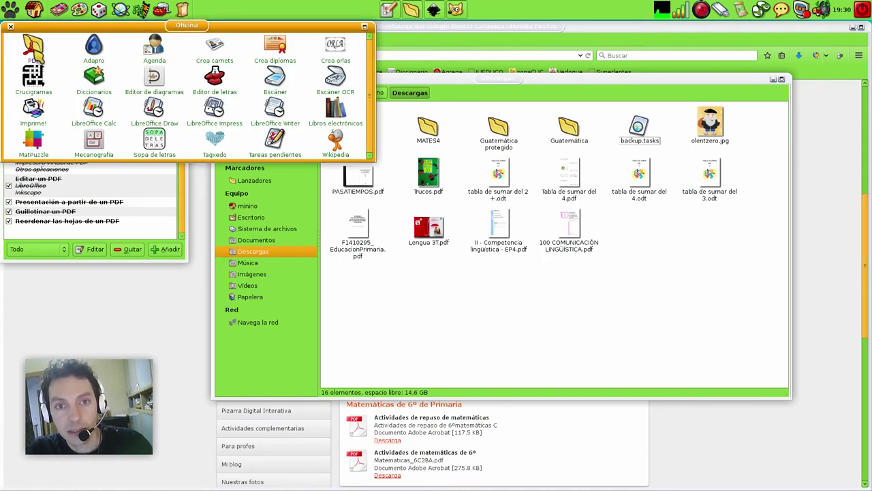
left_click(35, 50)
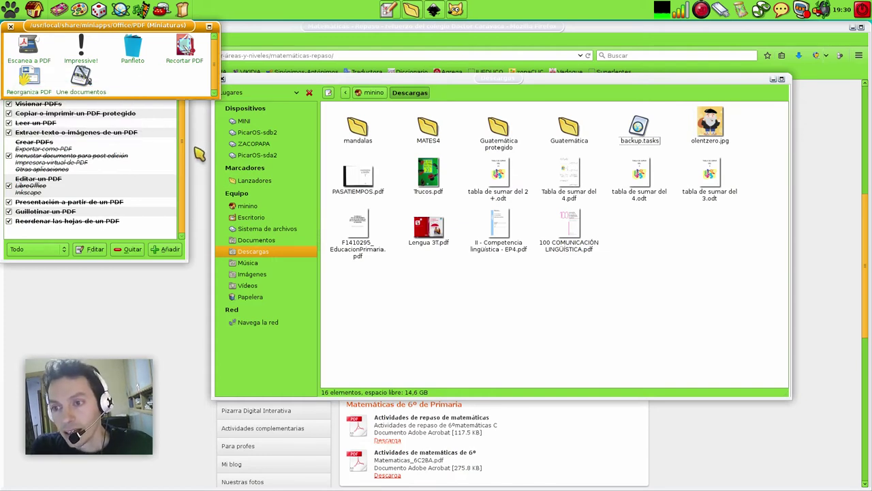
left_click(539, 306)
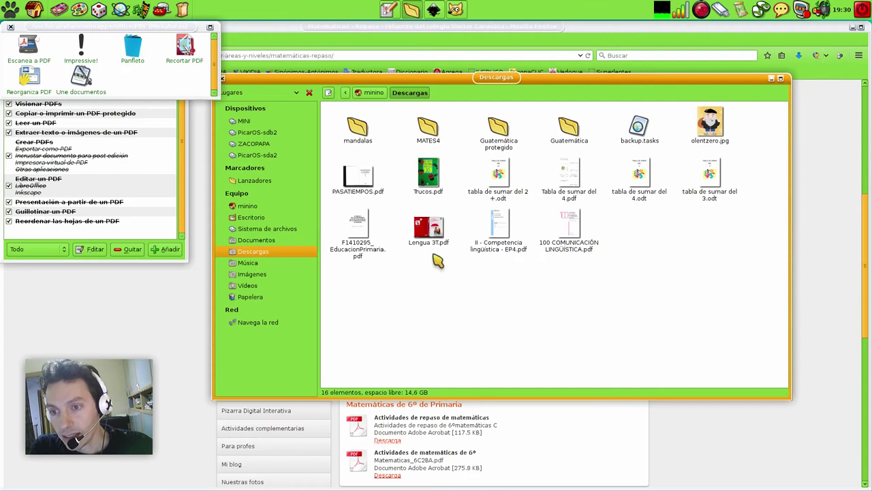
left_click_drag(627, 310, 482, 217)
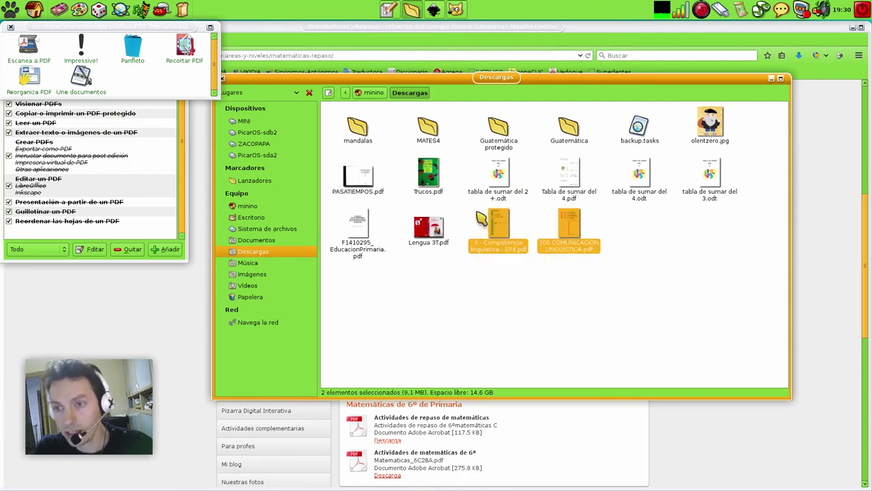
left_click(430, 175, "ctrl")
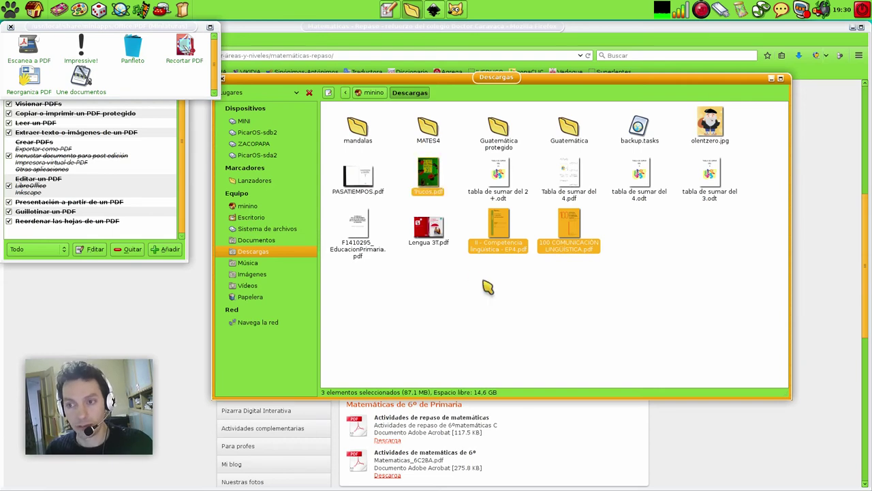
Open II - Competencia lingüística - EP4.pdf, view its cover page, and close it
double_click(522, 247)
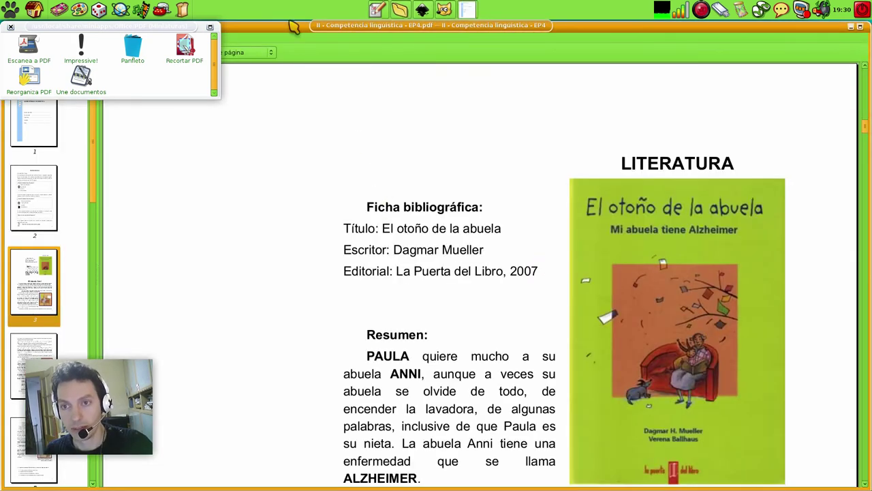
left_click_drag(865, 123, 864, 61)
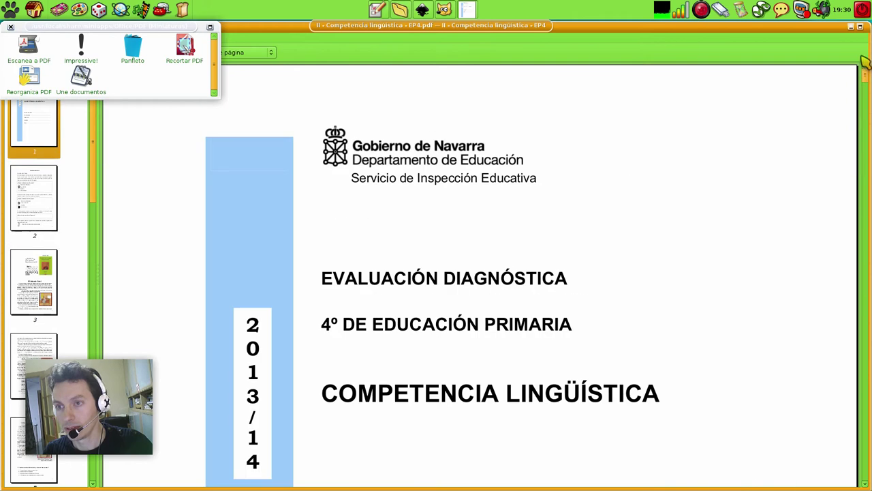
double_click(353, 27)
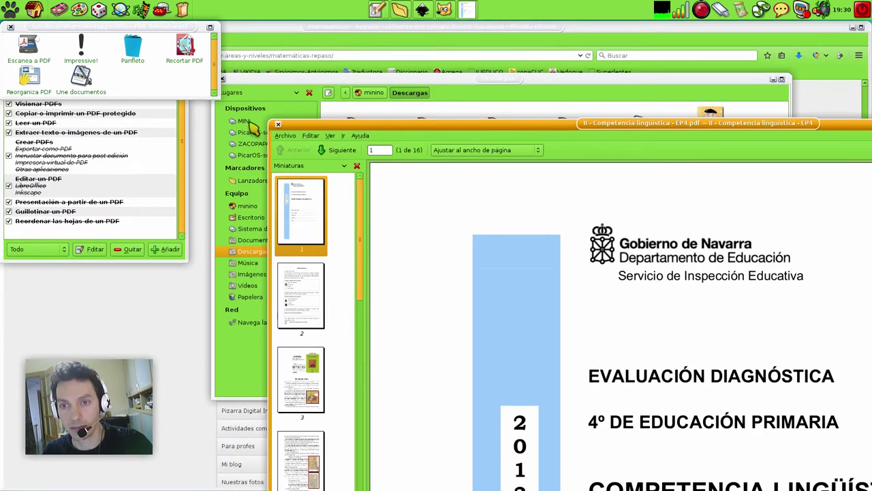
key("ctrl+w")
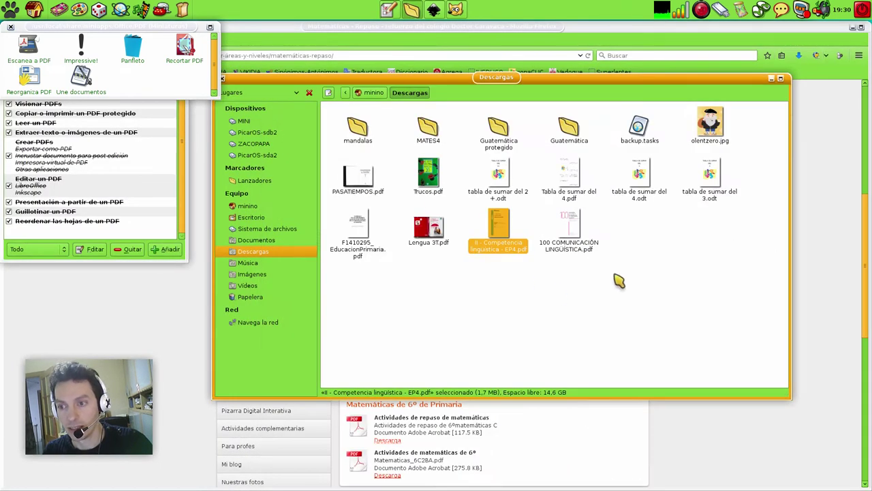
Open 100 COMUNICACIÓN LINGÜÍSTICA.pdf to view its cover, and close it
double_click(565, 244)
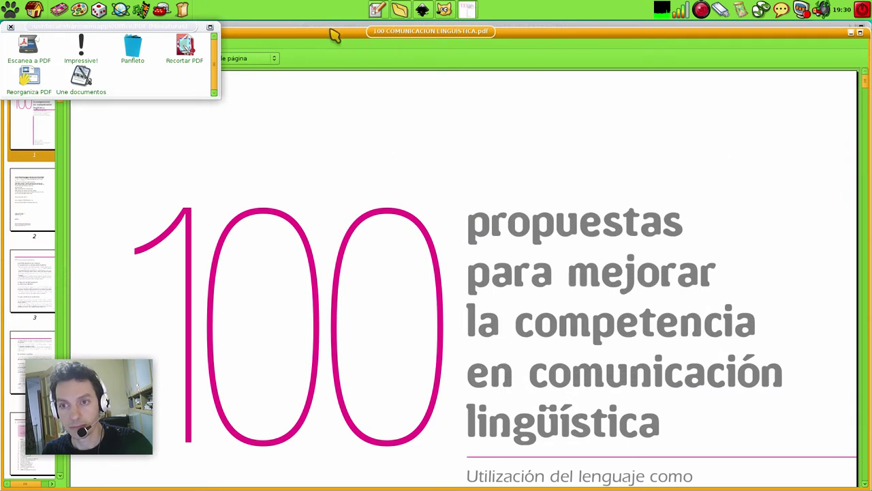
double_click(332, 31)
key("ctrl+w")
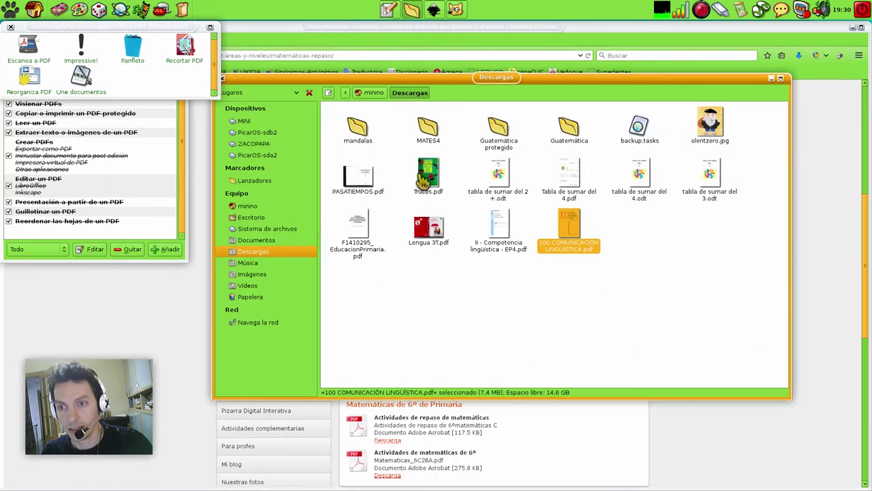
Open Trucos.pdf in a smaller window, return to its first page, and close it
double_click(424, 179)
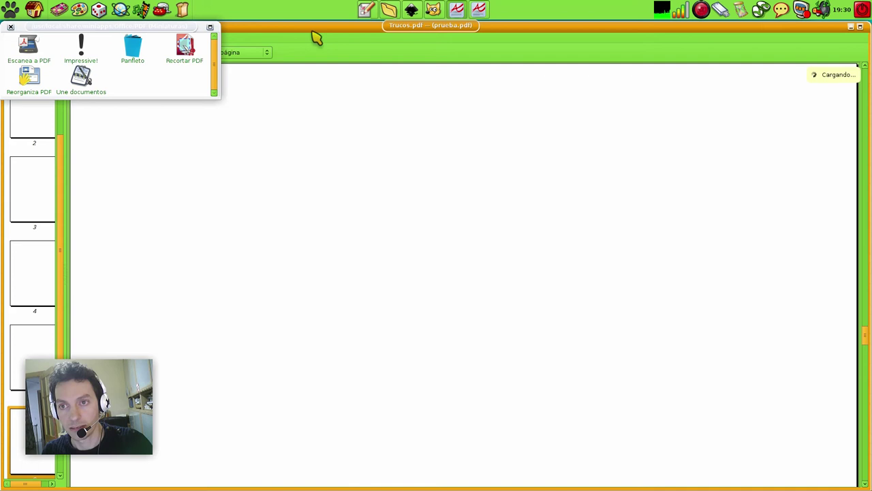
double_click(315, 34)
left_click_drag(387, 57, 522, 115)
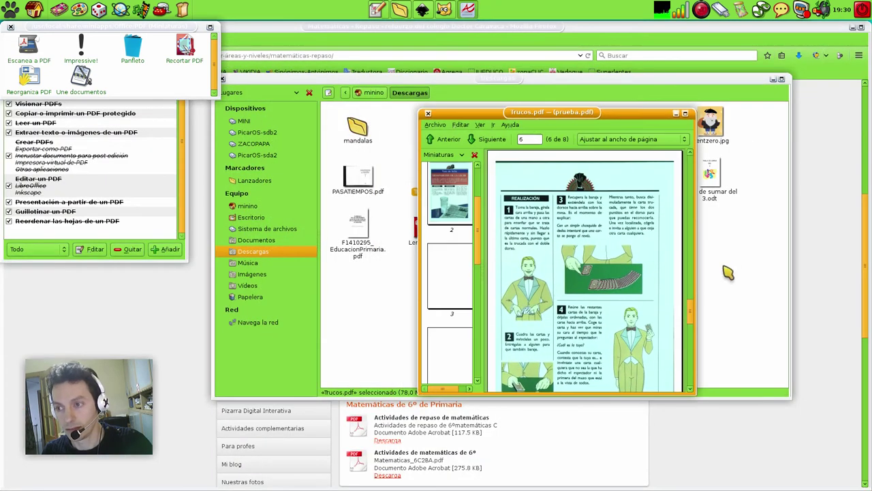
left_click_drag(697, 323, 690, 315)
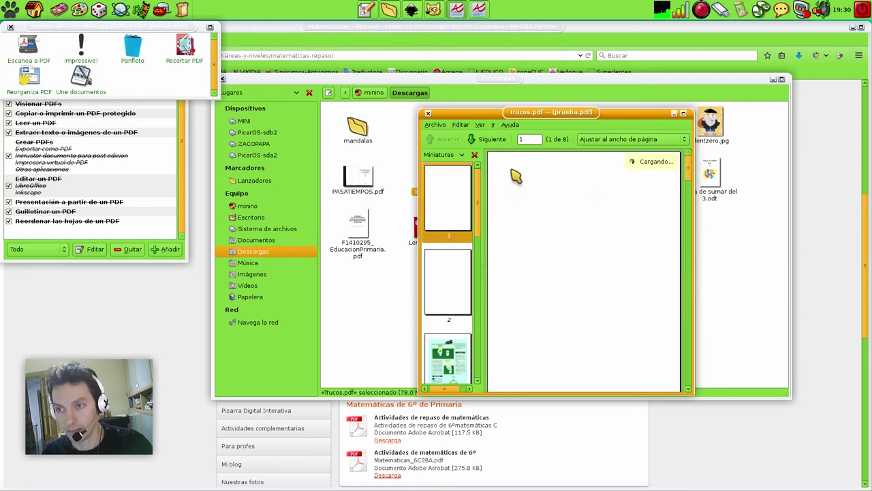
left_click(428, 113)
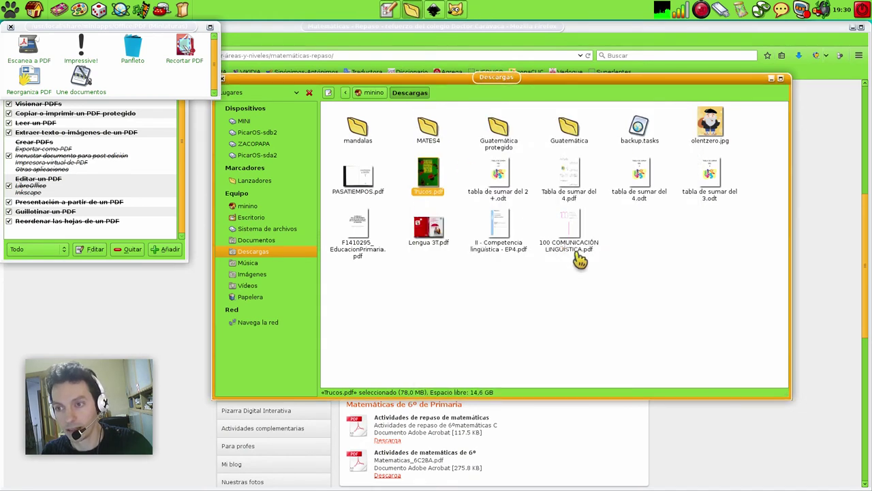
Merge Trucos.pdf and the two linguistic competence PDFs with Une documentos, saving the result as newTrucos.pdf in the minino home folder
left_click_drag(608, 287, 471, 210)
left_click(431, 185, "ctrl")
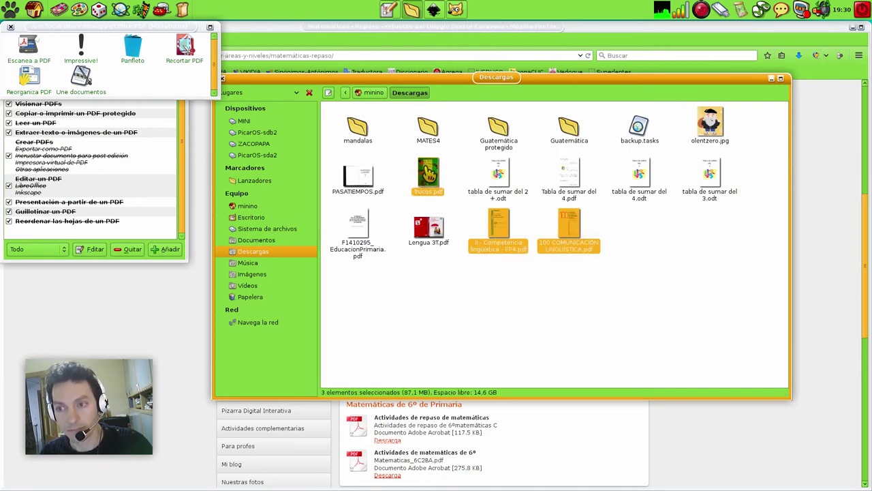
left_click_drag(428, 173, 82, 80)
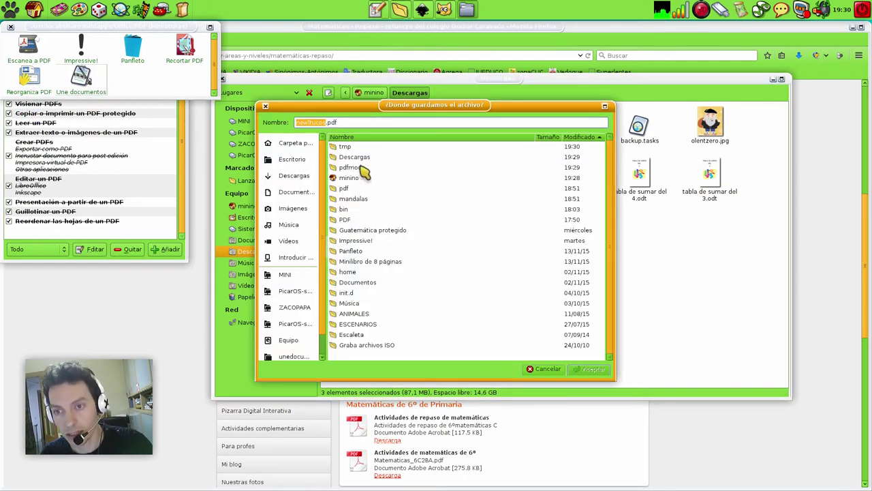
double_click(348, 178)
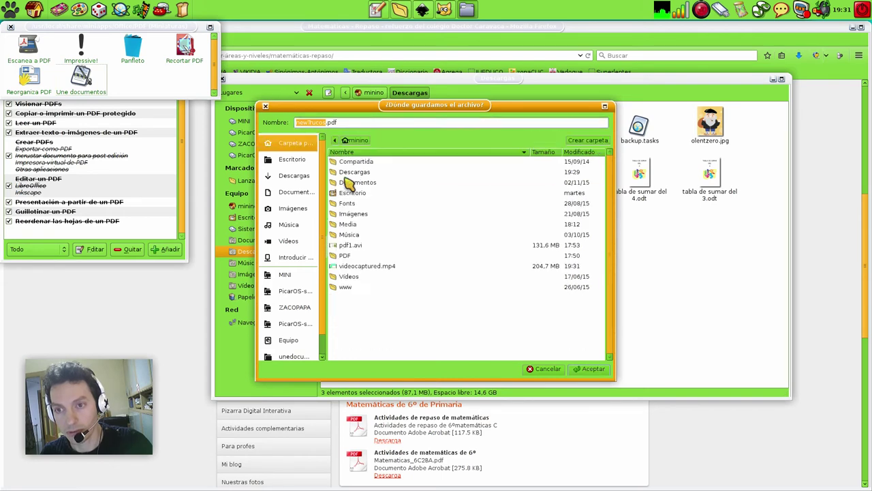
left_click(596, 374)
left_click(545, 368)
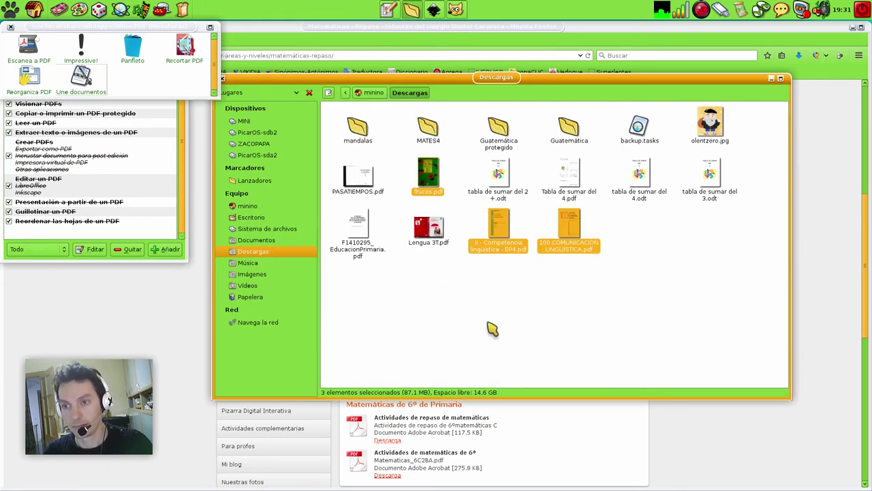
Open newTrucos.pdf from the minino home folder in an enlarged window and go to page 9, the Competencia lingüística cover
left_click(370, 93)
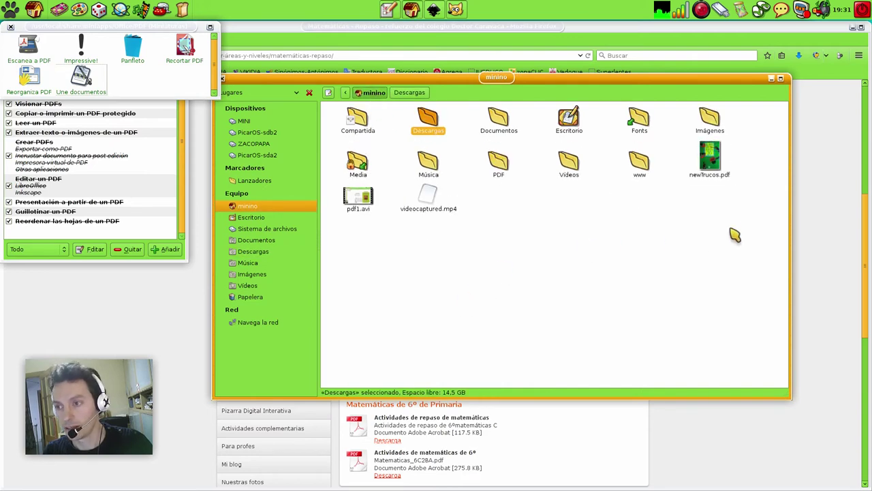
double_click(711, 168)
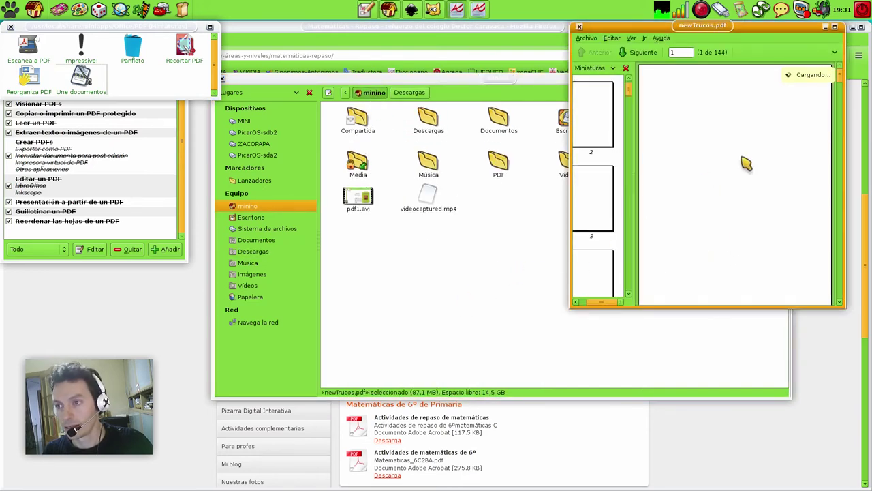
left_click_drag(571, 307, 342, 382)
left_click_drag(840, 78, 845, 90)
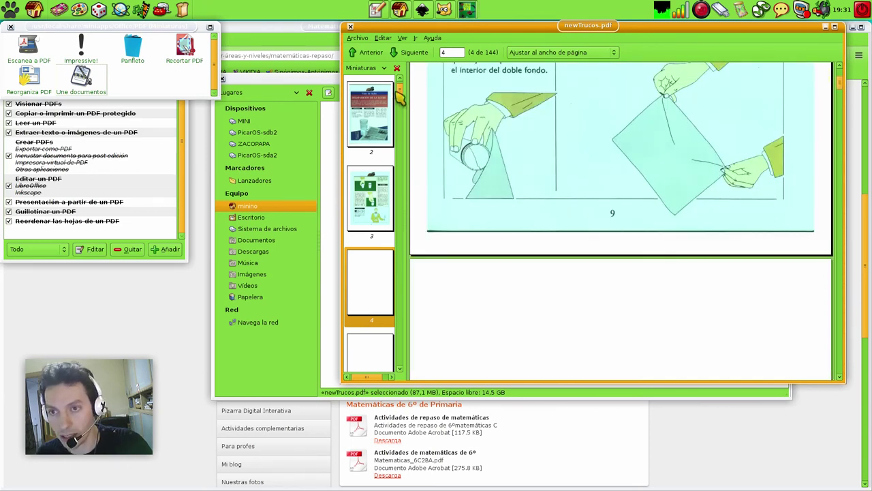
left_click_drag(403, 97, 404, 102)
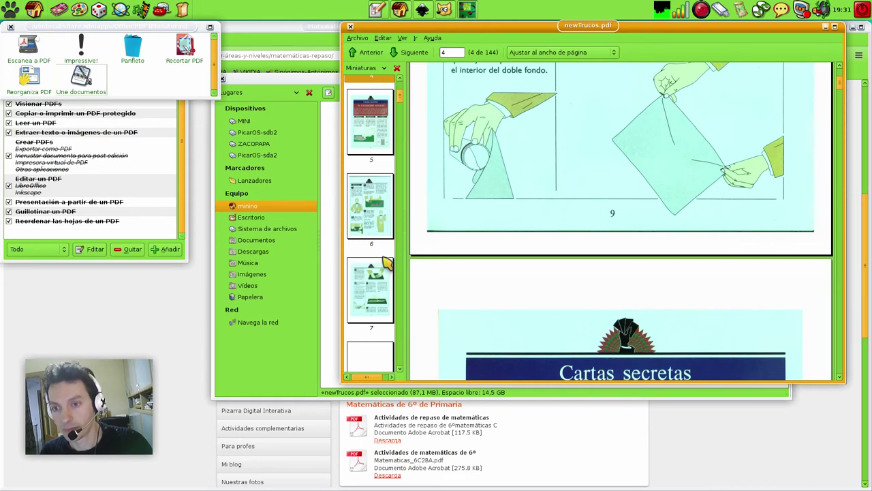
scroll(368, 269, "down", 4)
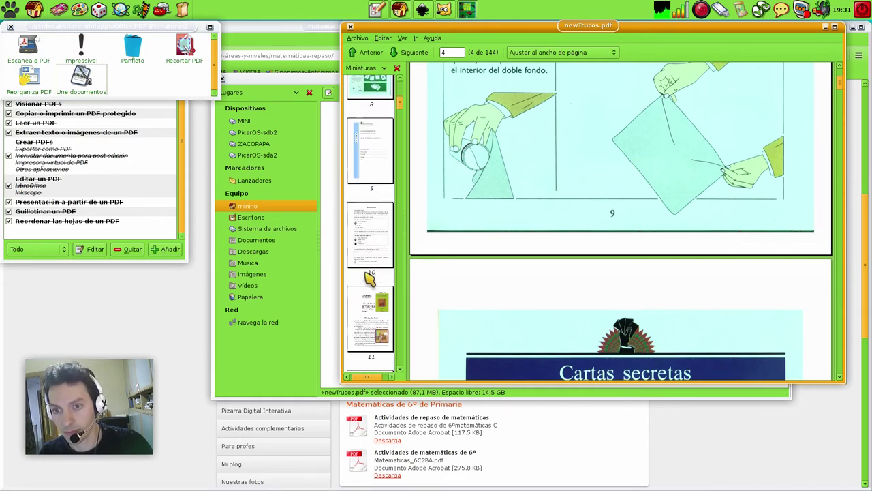
left_click(373, 154)
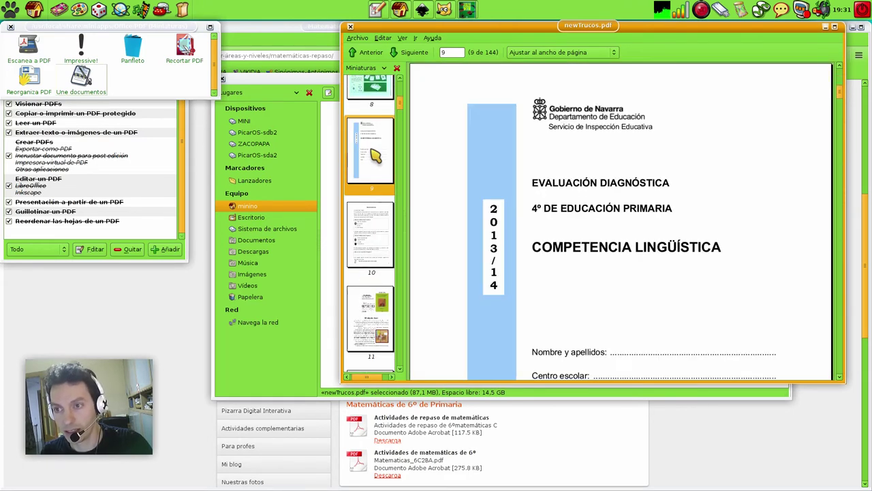
Go to page 25 of newTrucos.pdf, look through to the Presentación page, and close the document
scroll(378, 207, "down", 3)
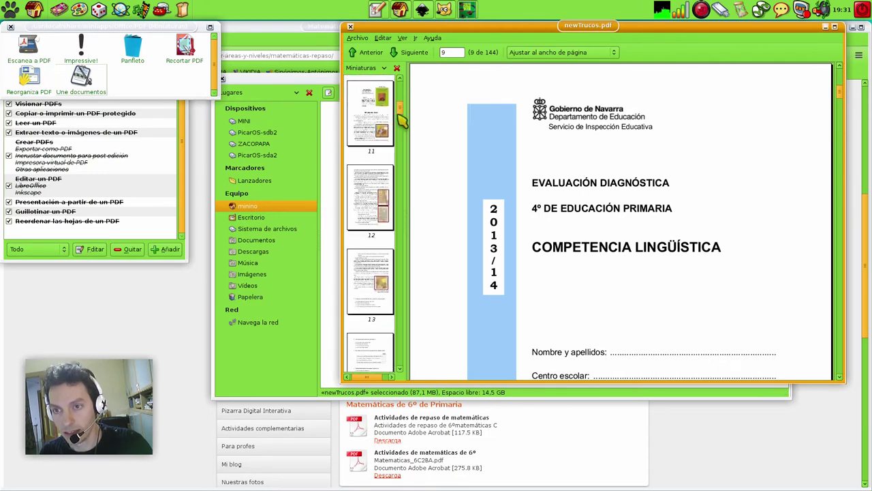
scroll(372, 191, "down", 7)
scroll(371, 190, "down", 5)
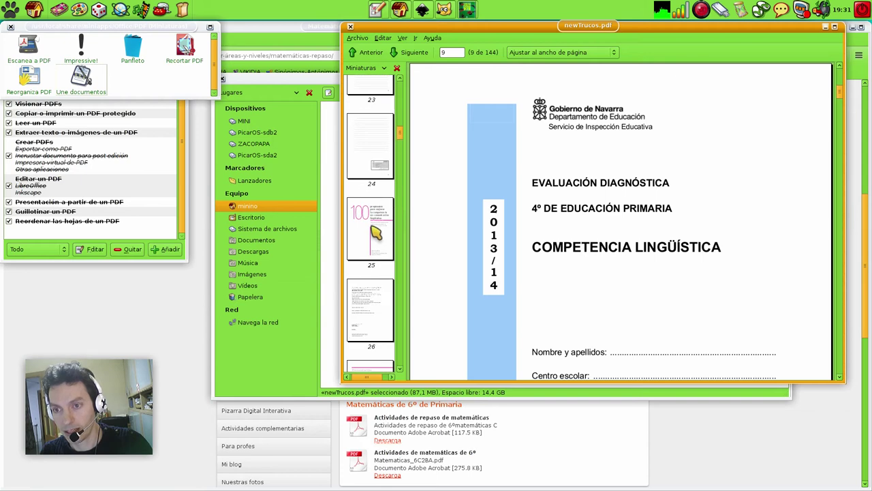
left_click(376, 232)
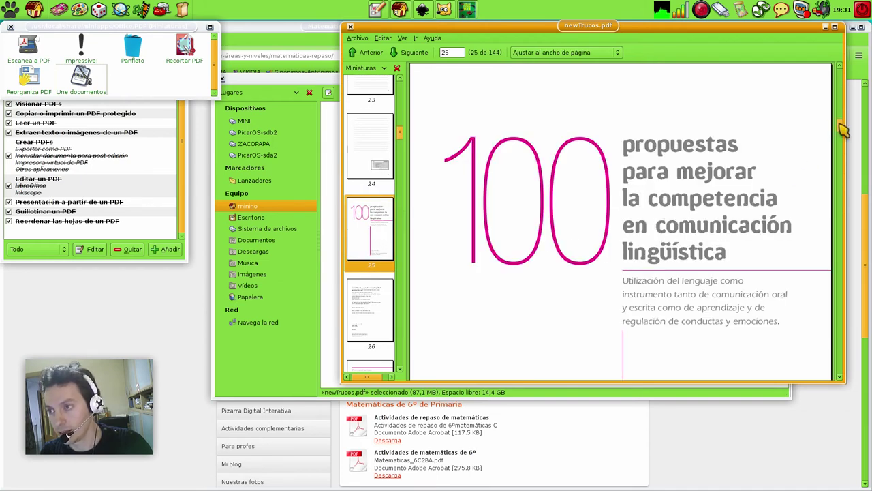
scroll(843, 131, "down", 6)
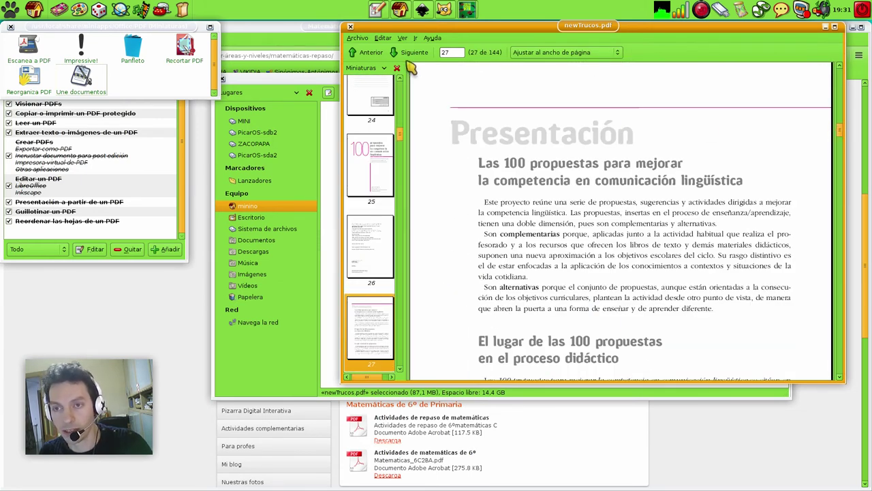
left_click(350, 26)
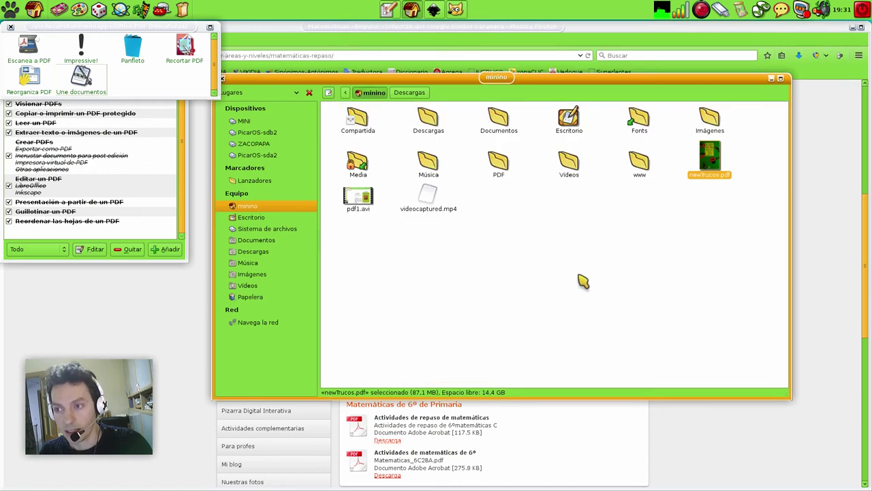
Permanently delete newTrucos.pdf from the minino home folder
left_click(709, 158)
key("shift+Delete")
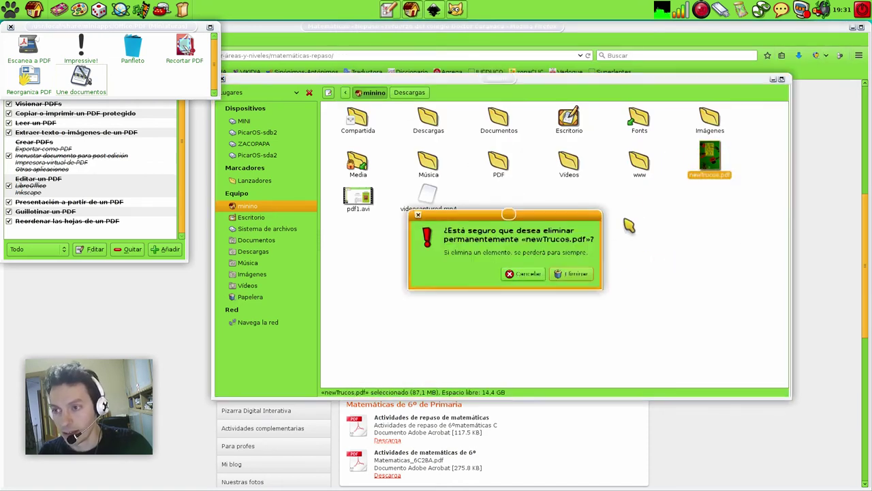
left_click(571, 273)
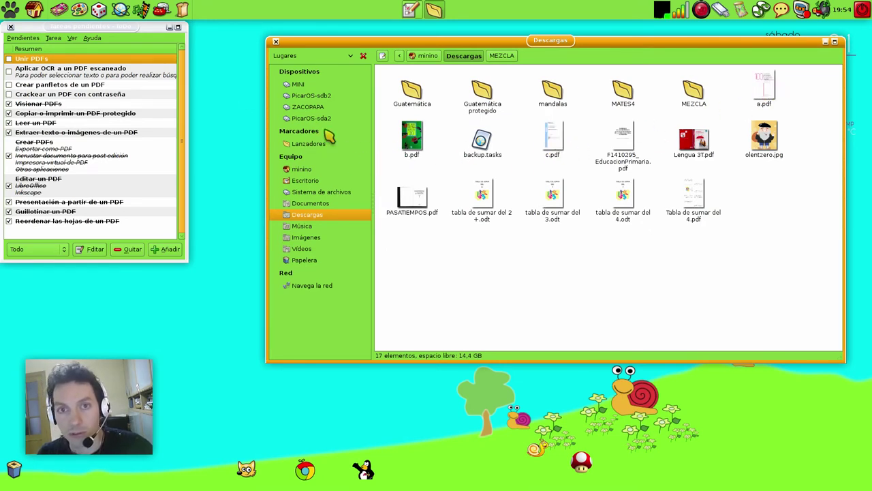
Open the Office PDF mini-apps and arrange the items in the Descargas folder by modification date
left_click(161, 9)
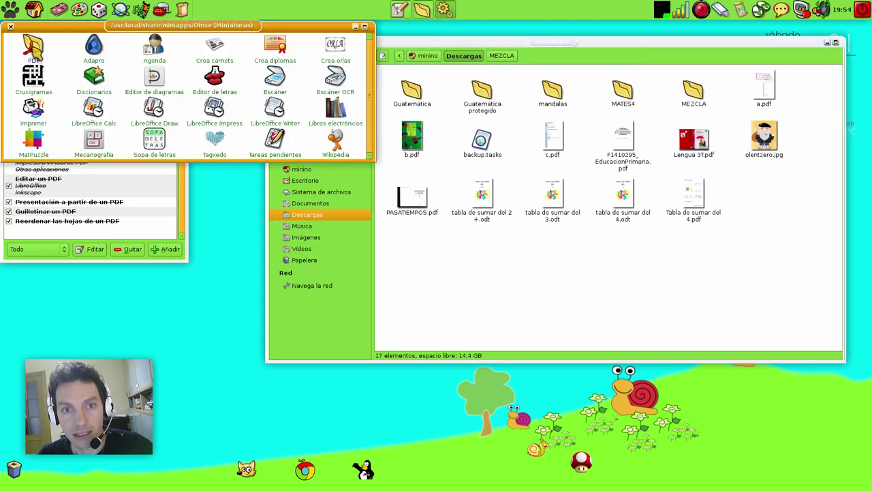
left_click(34, 47)
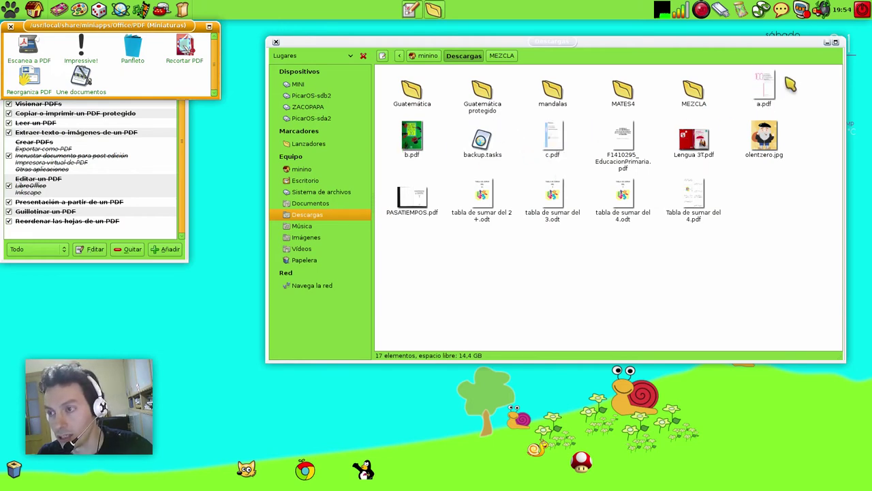
right_click(529, 241)
mouse_move(576, 268)
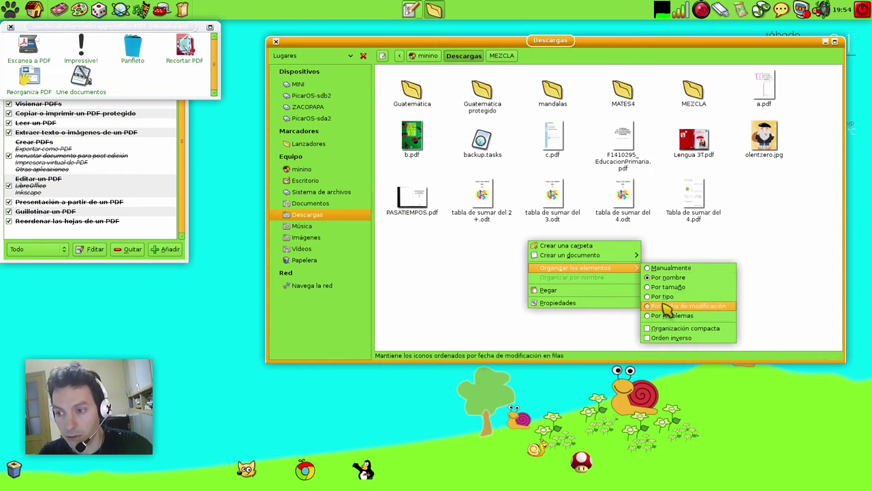
left_click(668, 306)
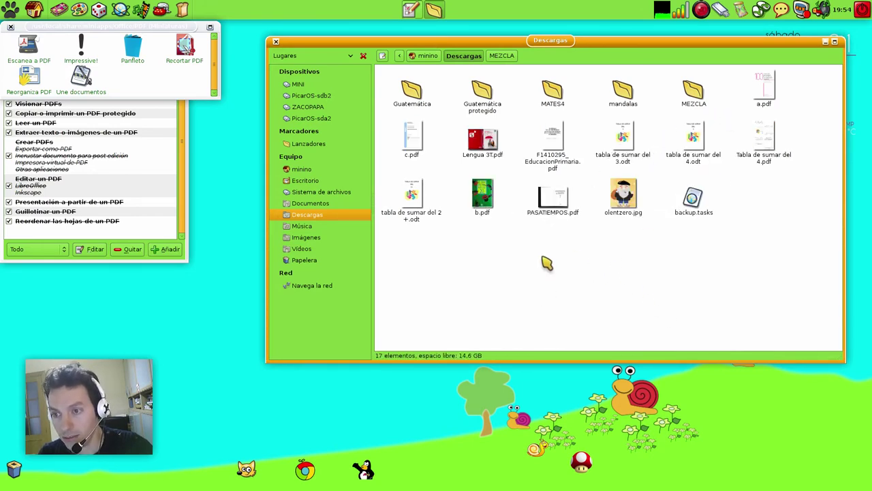
Arrange the Descargas items by name and close the PDF mini-apps window
right_click(549, 237)
mouse_move(593, 264)
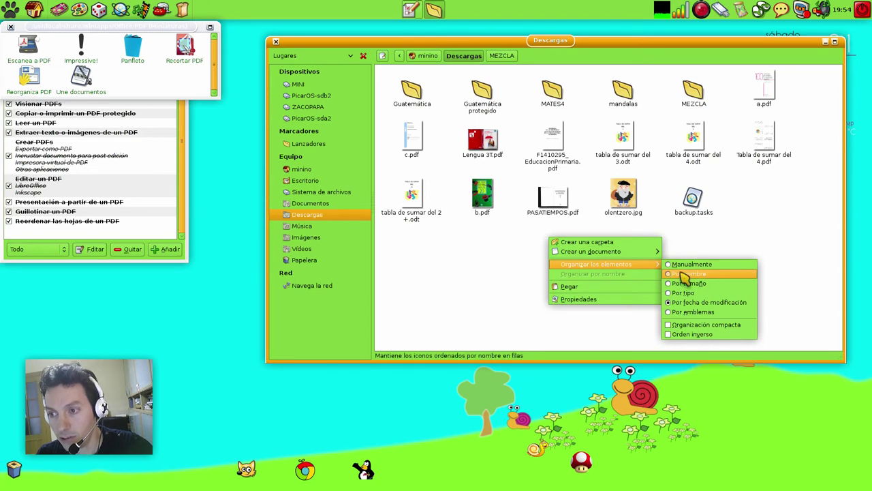
left_click(684, 280)
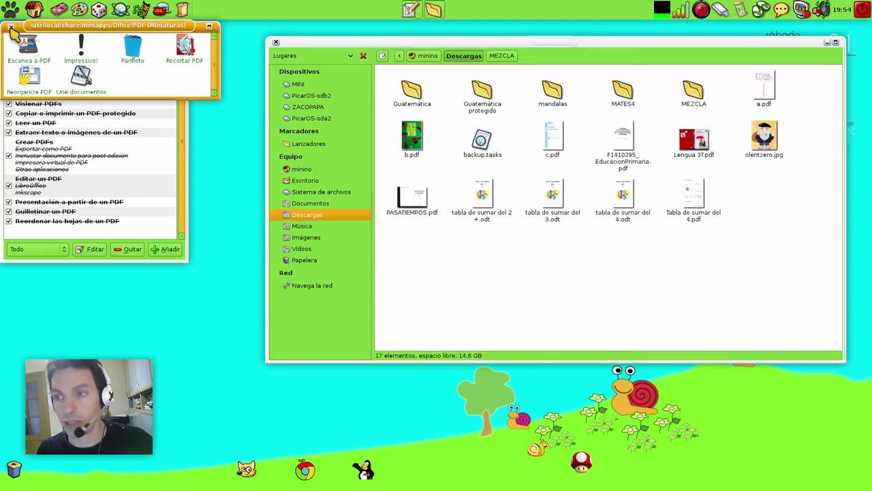
left_click(11, 27)
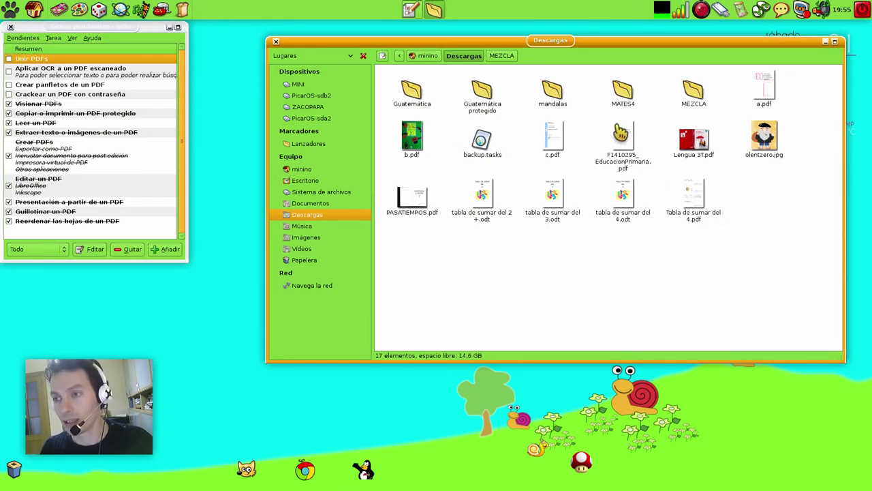
Combine all files of the MEZCLA folder into one PDF with the Imprime! mini-app, cancelling the print dialog
double_click(693, 92)
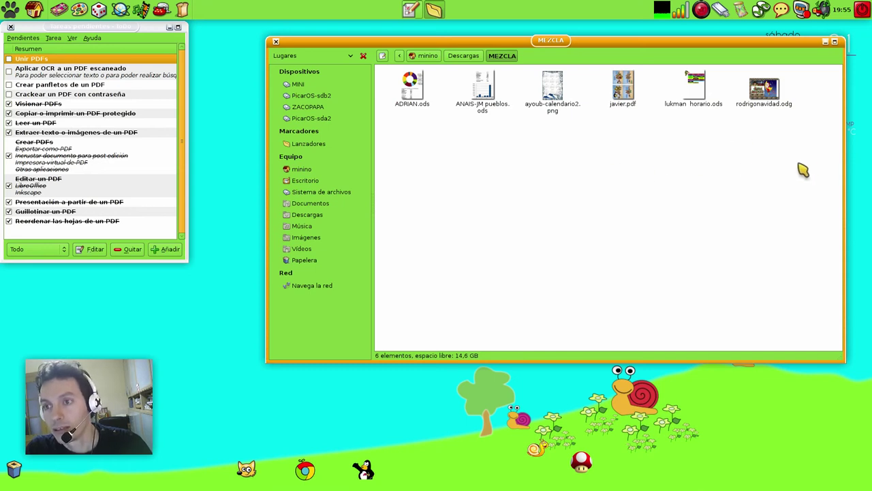
left_click_drag(812, 164, 227, 60)
left_click(182, 10)
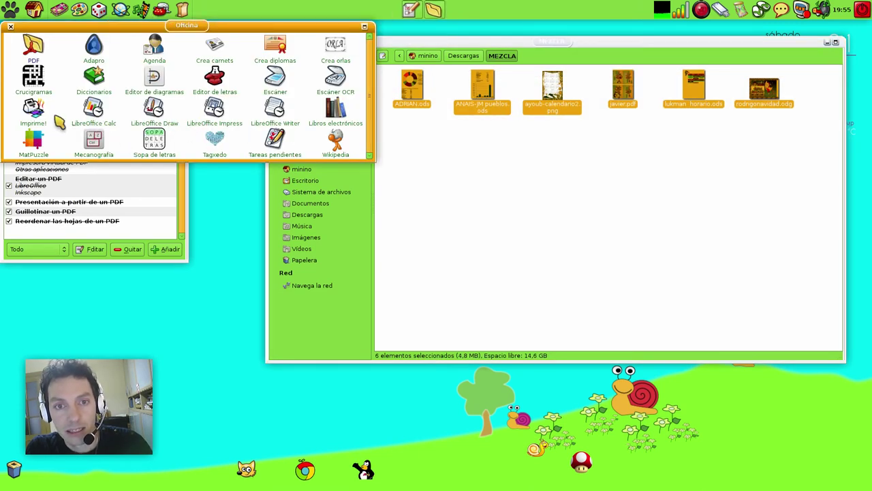
left_click_drag(411, 87, 34, 115)
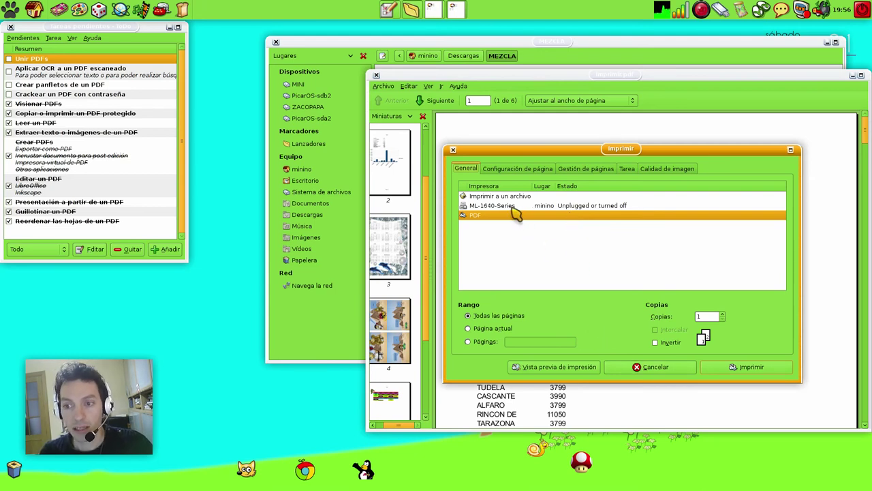
left_click(659, 369)
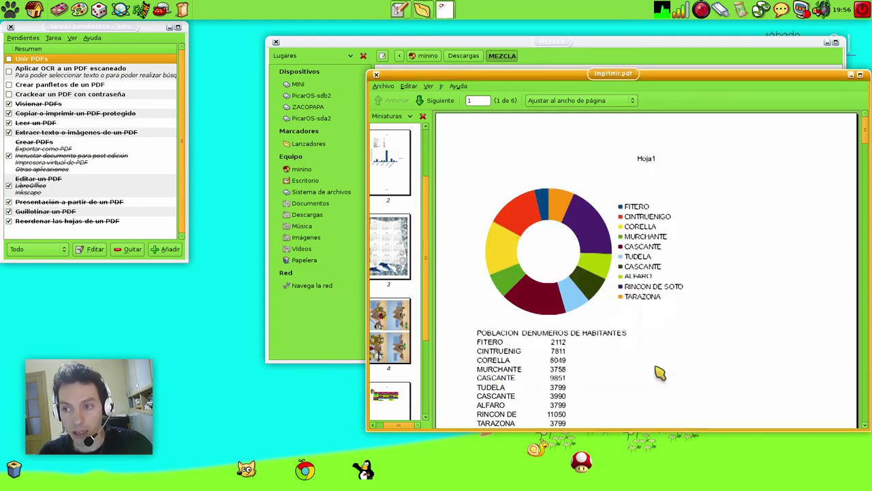
Examine all pages of the combined imprimir.pdf, return to its first page, and close it
left_click_drag(624, 74, 485, 11)
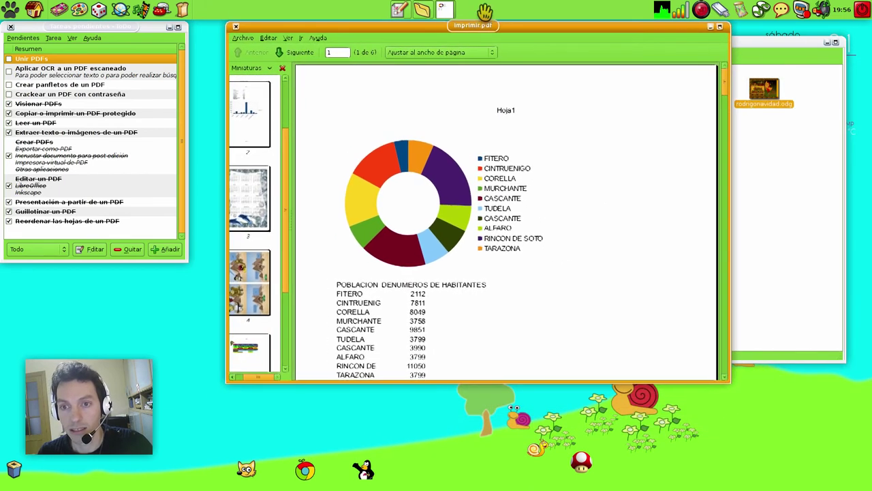
scroll(522, 198, "down", 10)
scroll(522, 198, "down", 10)
scroll(522, 198, "down", 10)
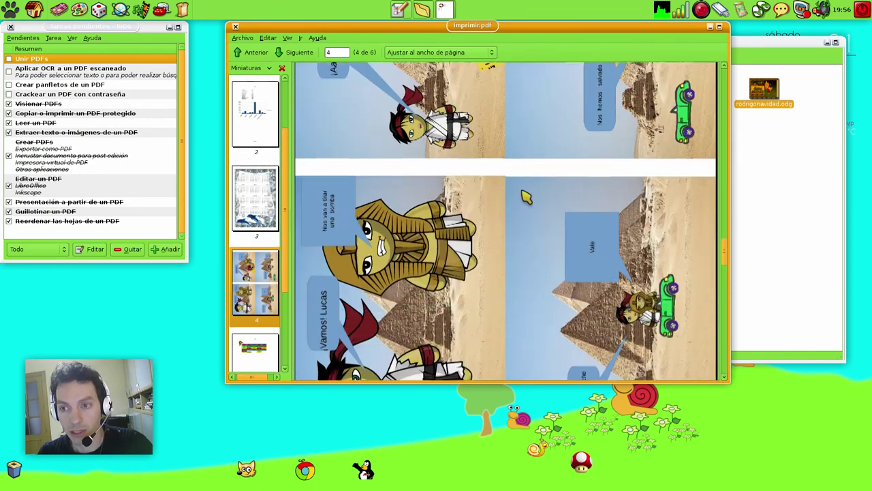
scroll(526, 197, "down", 10)
scroll(526, 197, "down", 10)
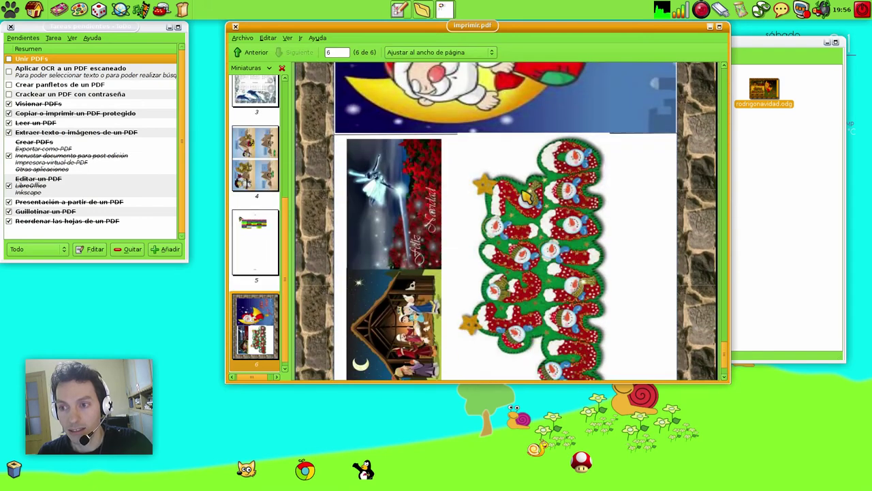
scroll(527, 197, "down", 2)
scroll(523, 188, "up", 10)
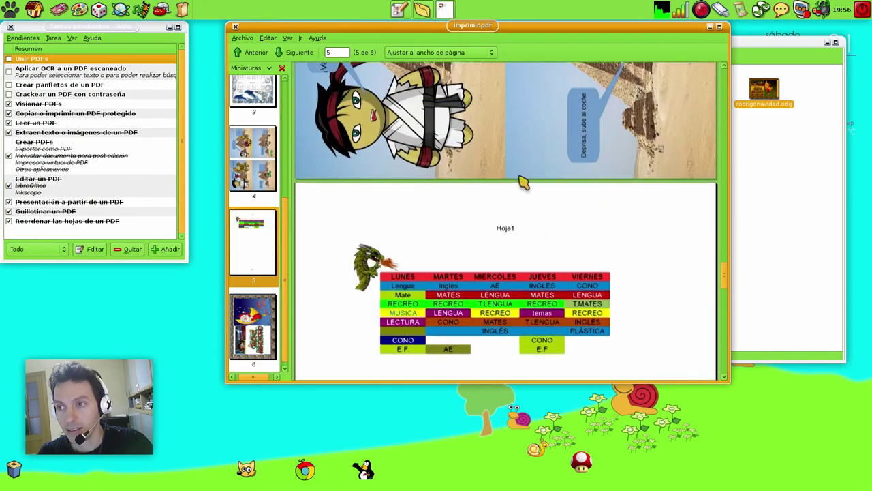
scroll(523, 183, "up", 20)
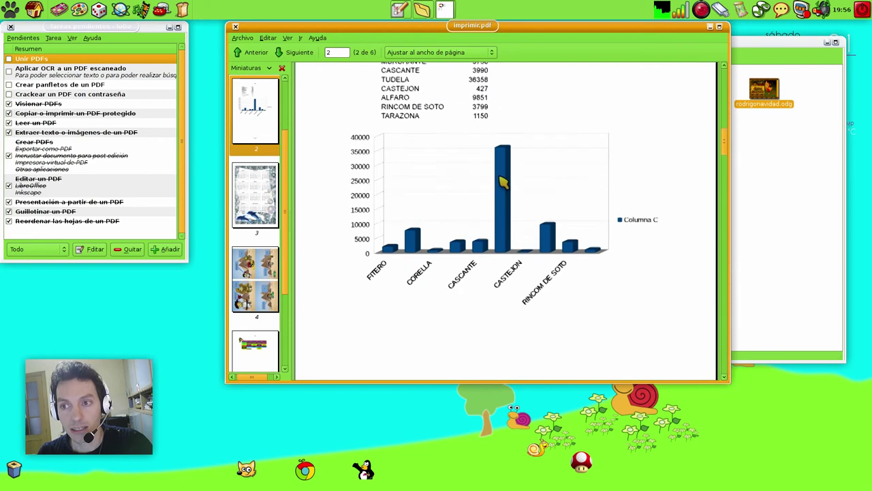
scroll(502, 182, "up", 8)
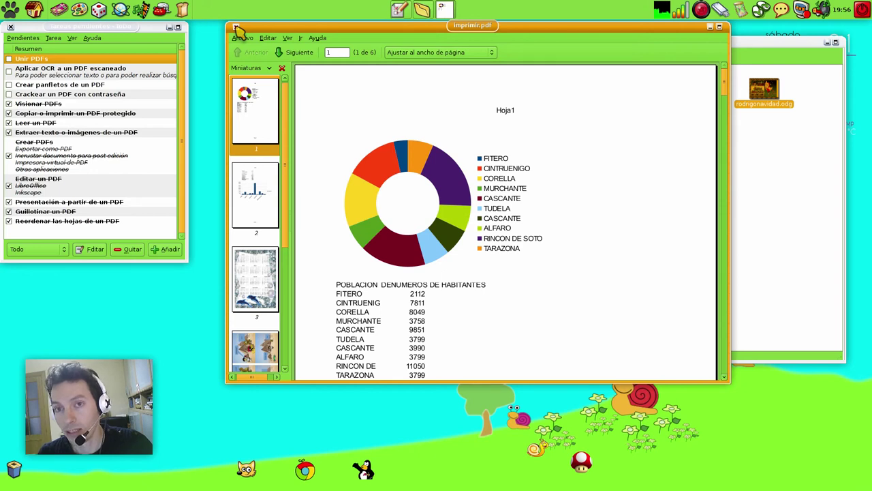
left_click(235, 27)
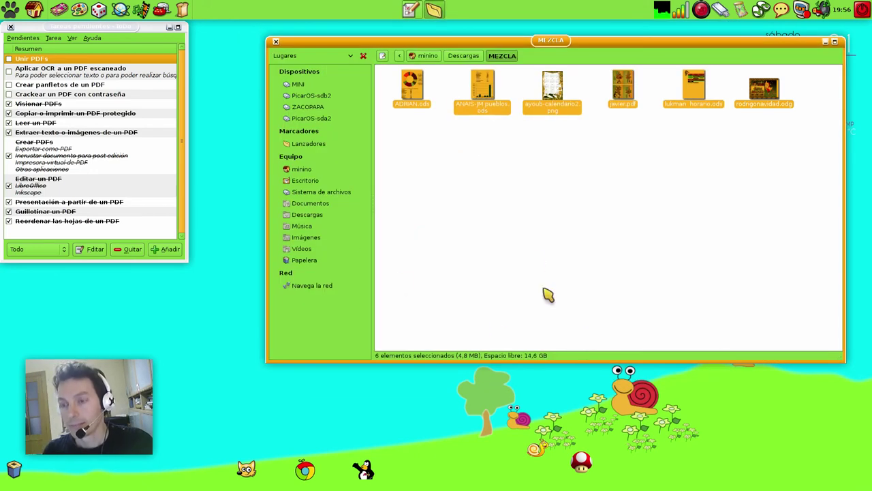
Return to the Descargas folder, mark the Unir PDFs task as completed, and clear the file selection
left_click(464, 55)
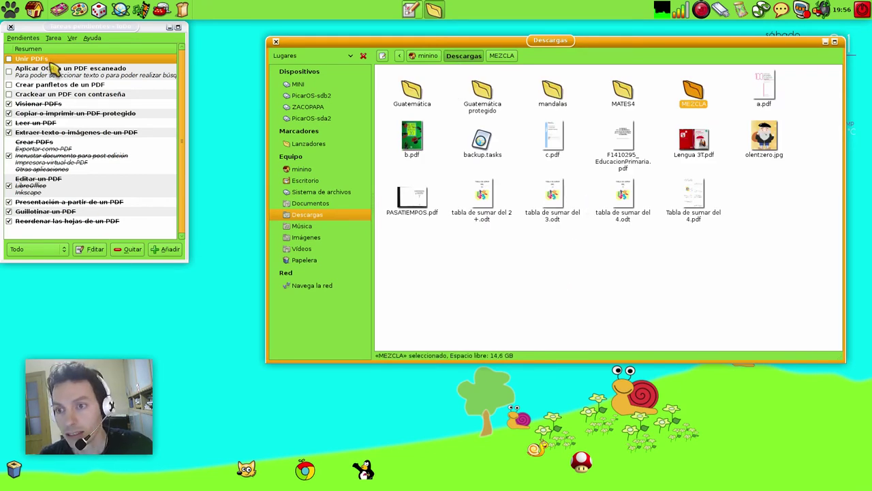
left_click(9, 60)
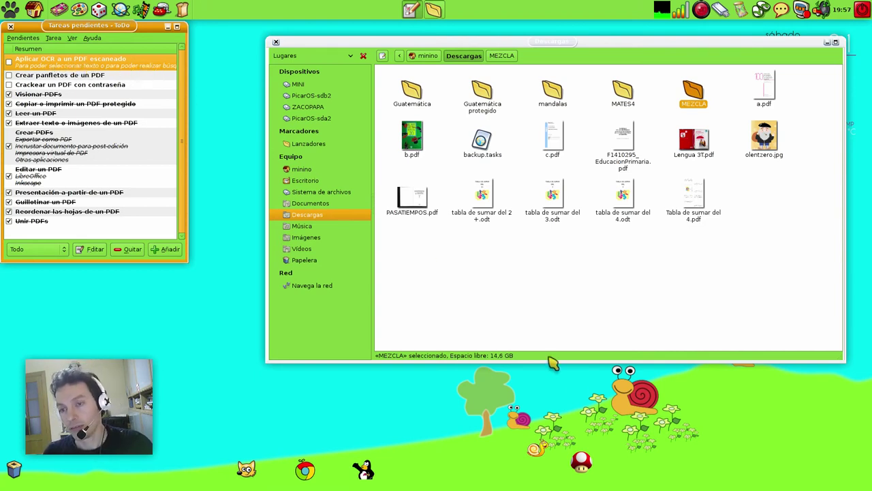
left_click(515, 292)
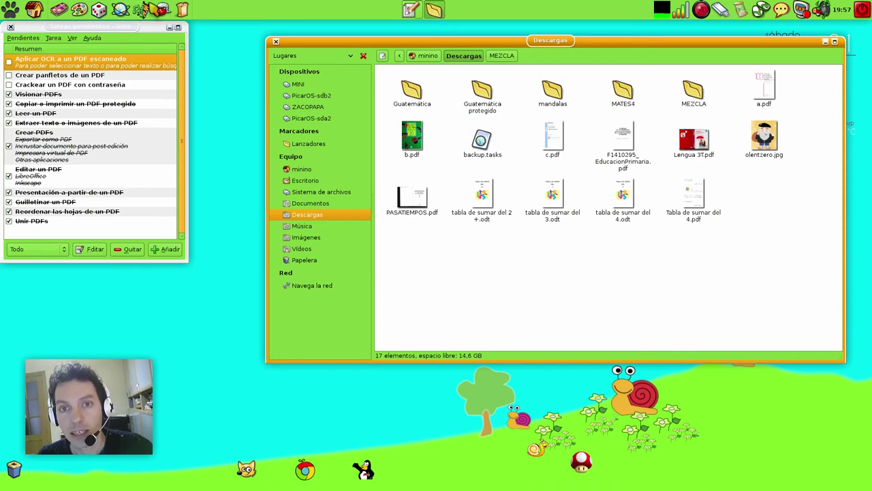
Launch the Escanea a PDF mini-app from the Oficina PDF collection and bring up its dialog for opening a file
left_click(161, 9)
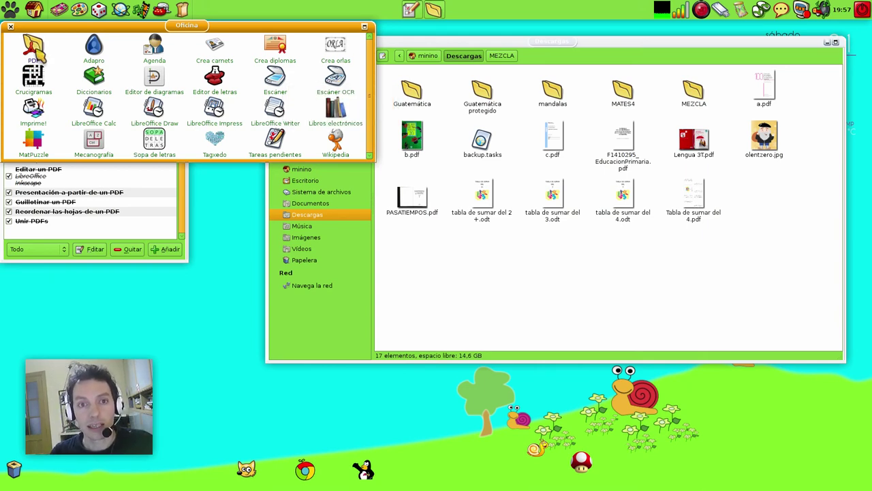
left_click(34, 49)
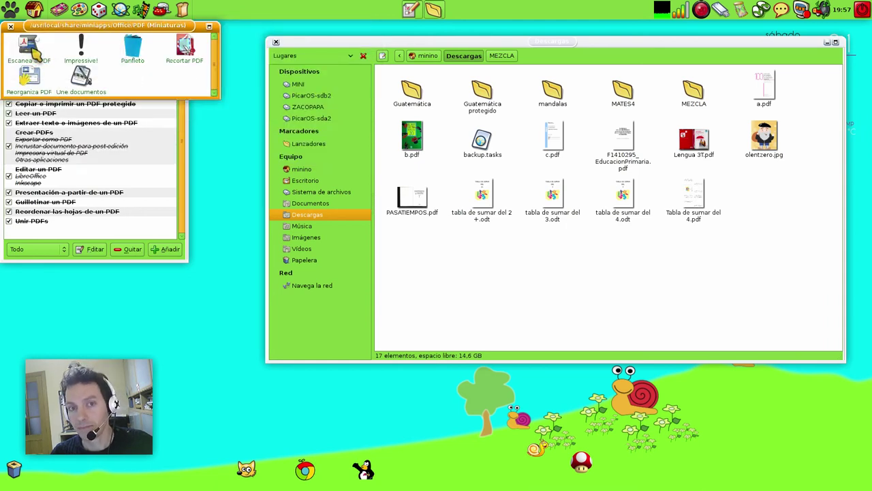
left_click(32, 51)
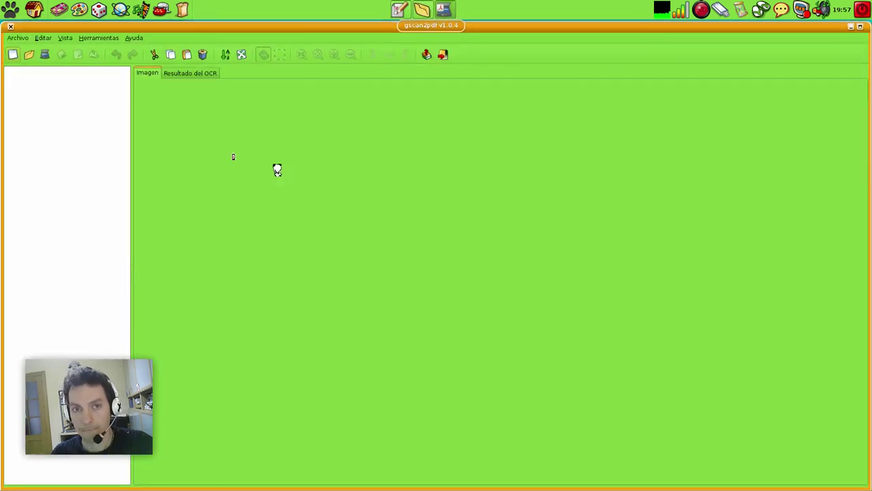
key("alt+a")
key("Down")
key("Down")
key("Return")
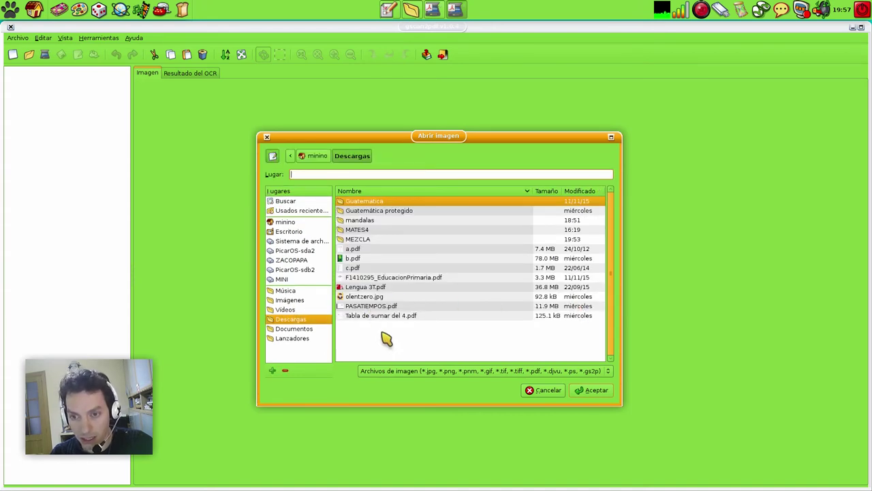
View the scanned PASATIEMPOS.pdf from the Descargas folder in the document viewer and close it
left_click(411, 9)
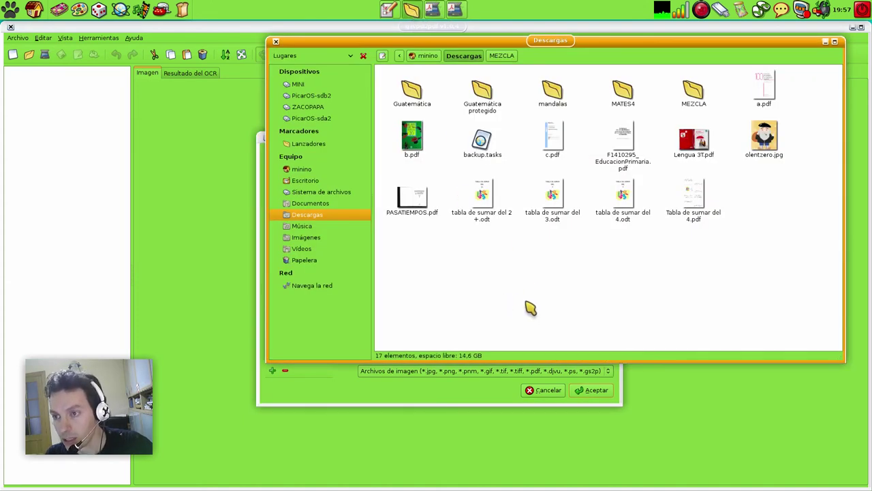
double_click(412, 208)
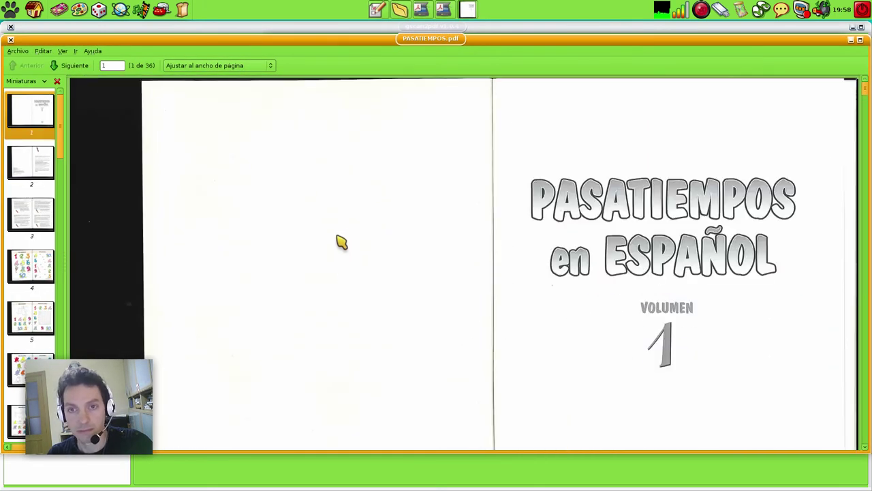
left_click(10, 39)
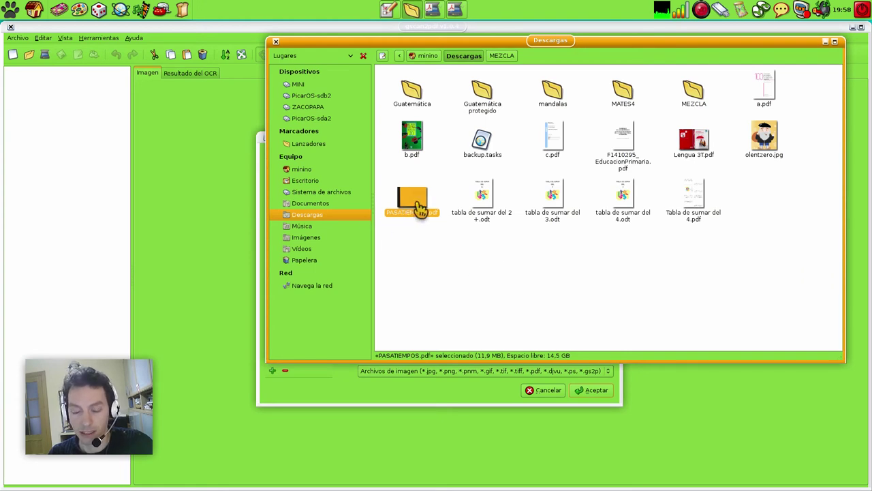
Import pages 1 to 5 of PASATIEMPOS.pdf into gscan2pdf and close the Descargas window
left_click(399, 394)
left_click(360, 307)
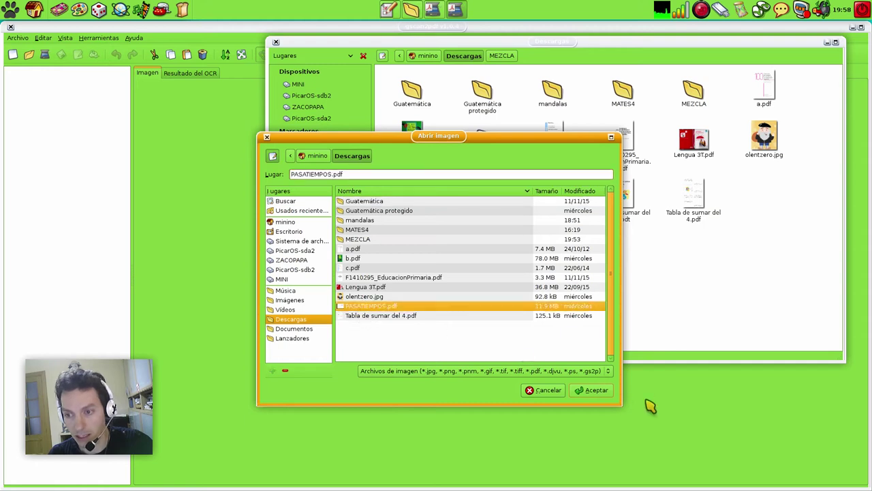
left_click(593, 390)
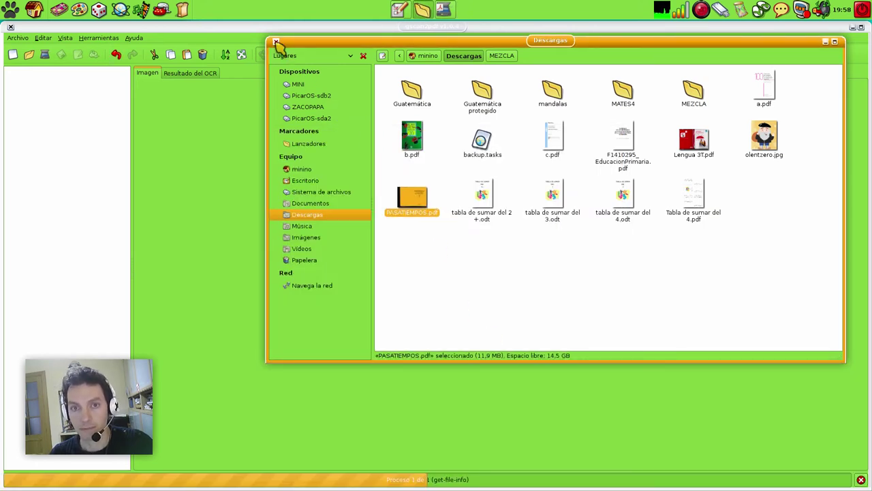
left_click(276, 42)
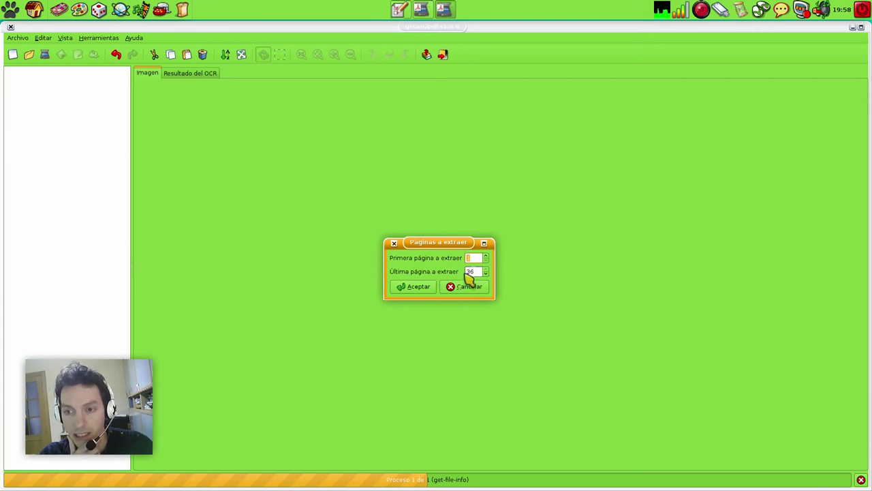
key("Tab")
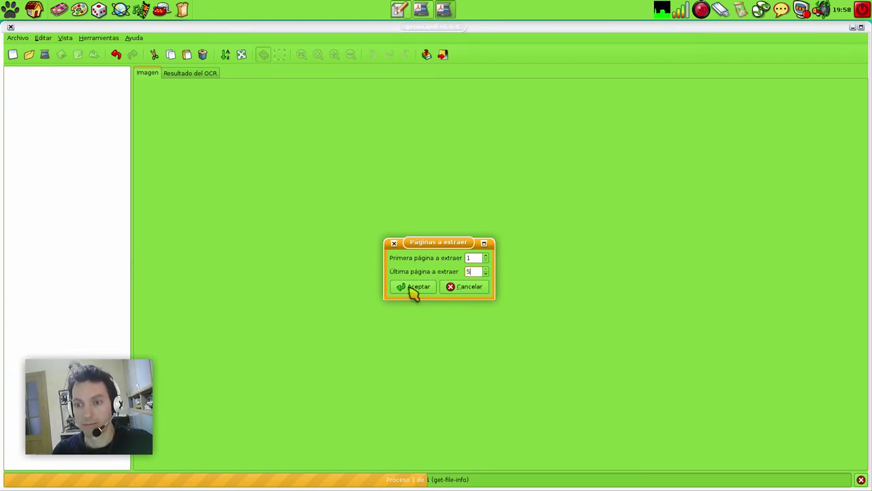
left_click(417, 287)
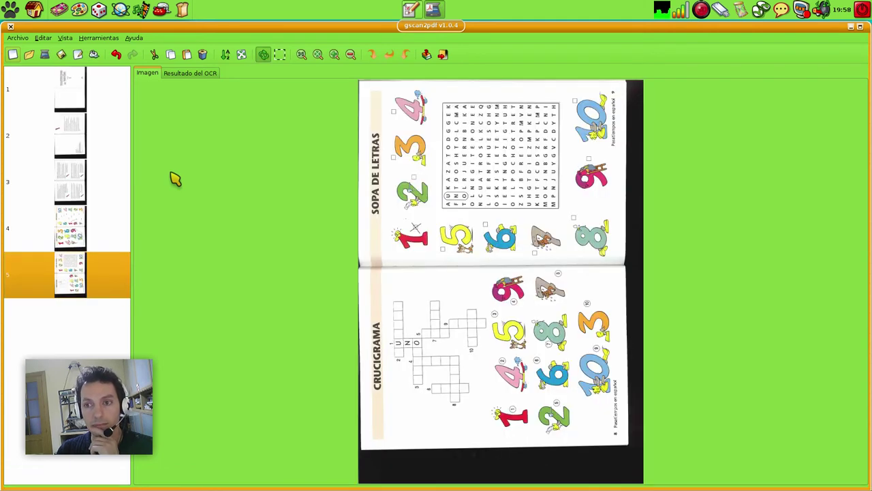
Select the five imported pages and run OCR on all pages with the Cuneiform engine and Spanish as the language
left_click(71, 95)
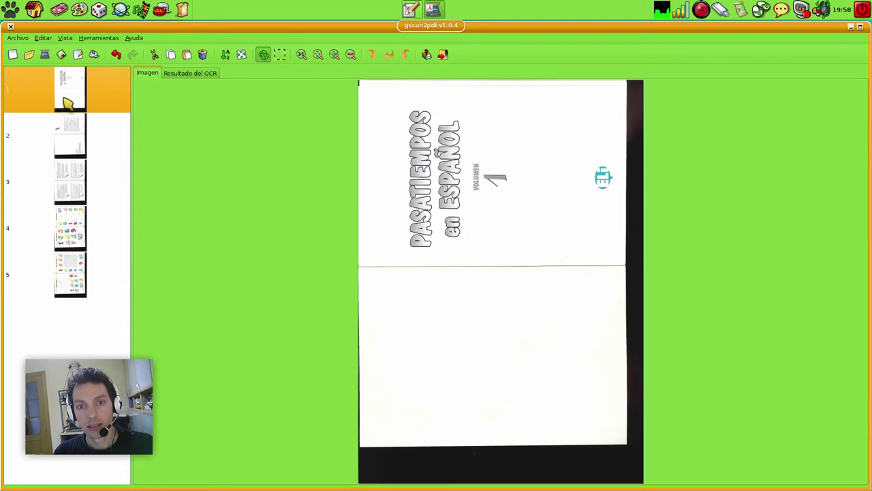
left_click(62, 276, "shift")
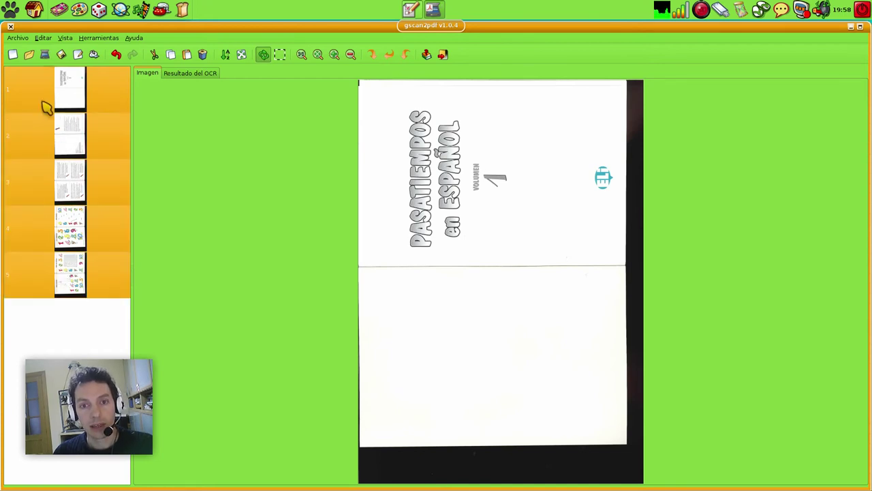
left_click(91, 39)
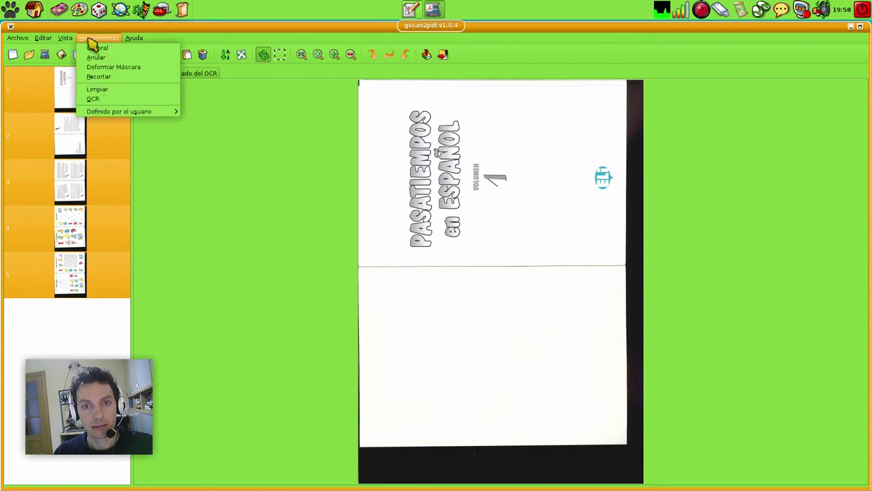
left_click(100, 102)
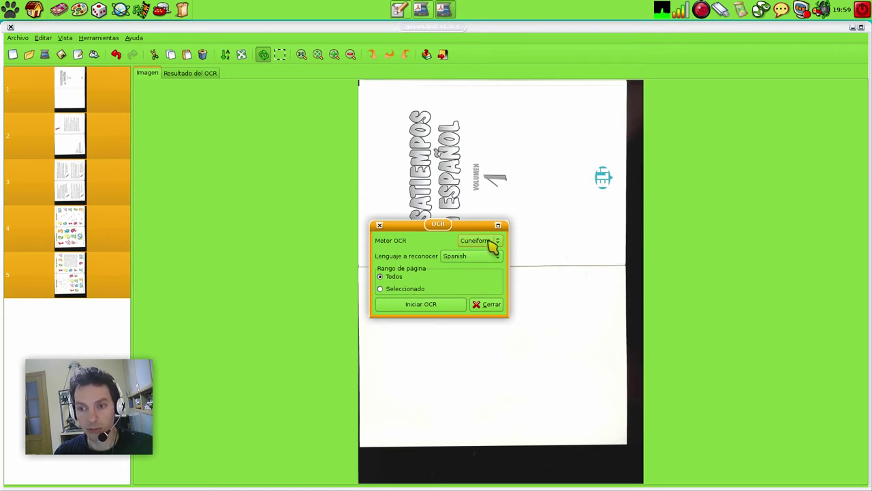
left_click(492, 246)
left_click(493, 244)
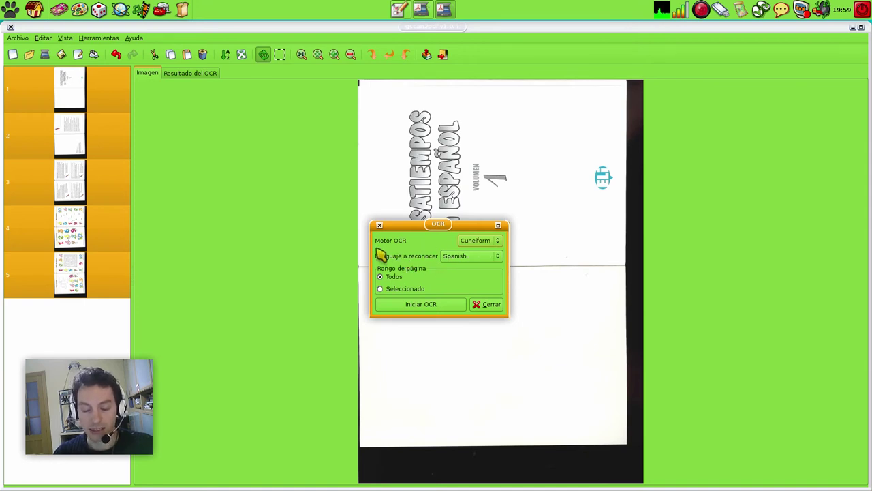
left_click(493, 259)
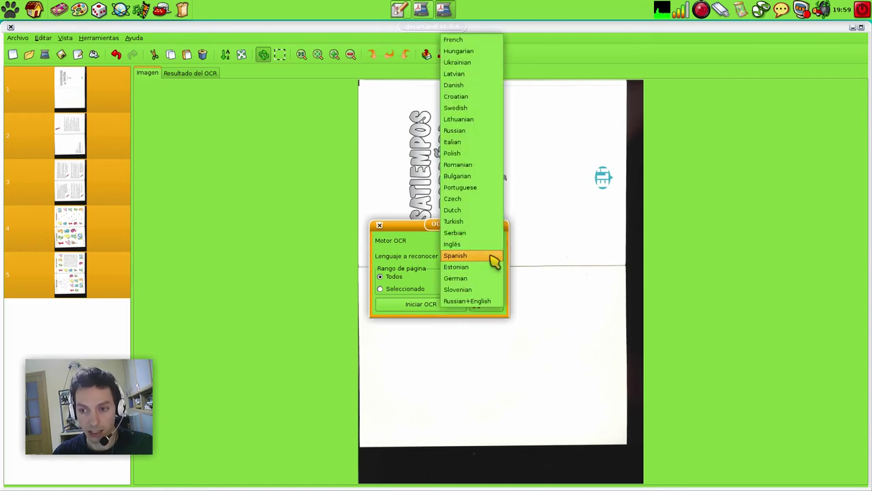
left_click(476, 256)
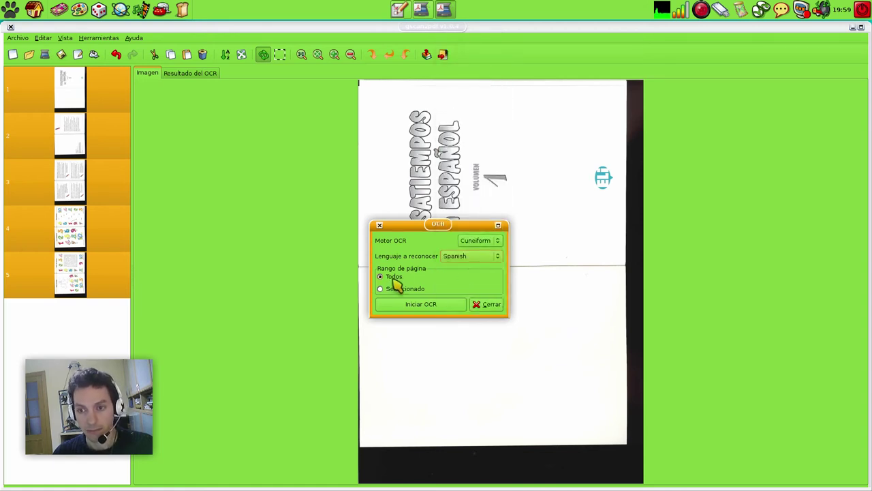
left_click(436, 305)
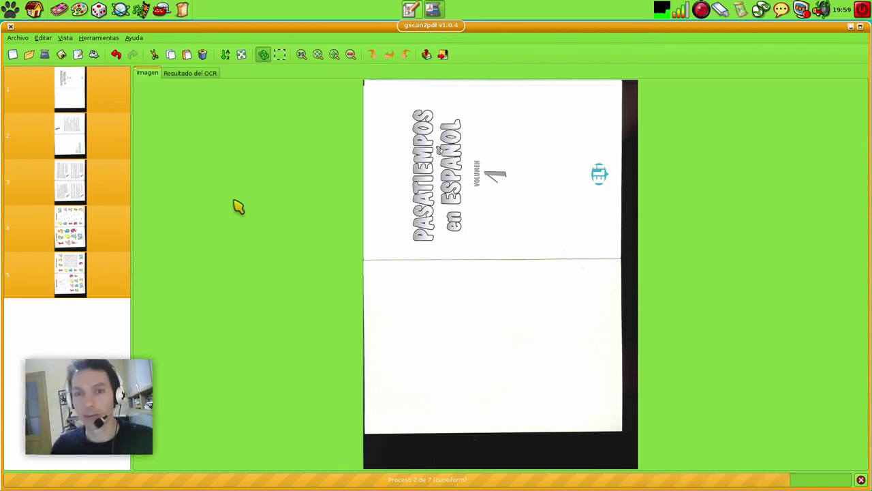
left_click(129, 124)
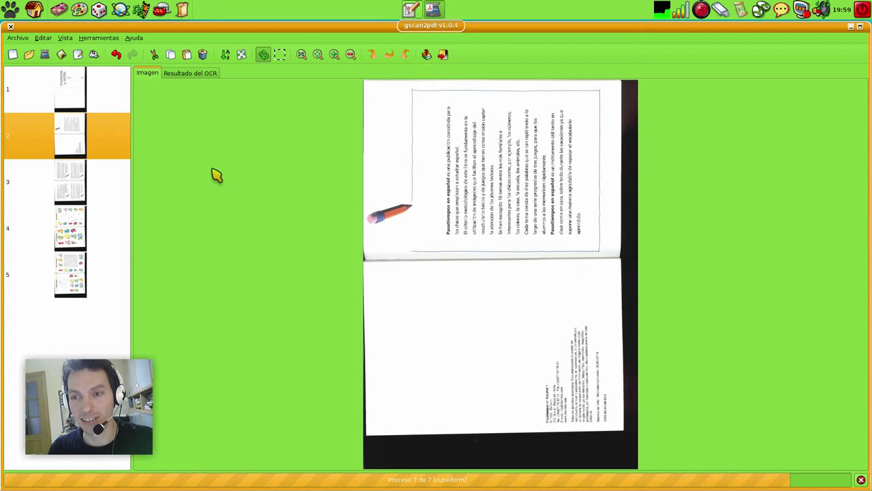
left_click(96, 103)
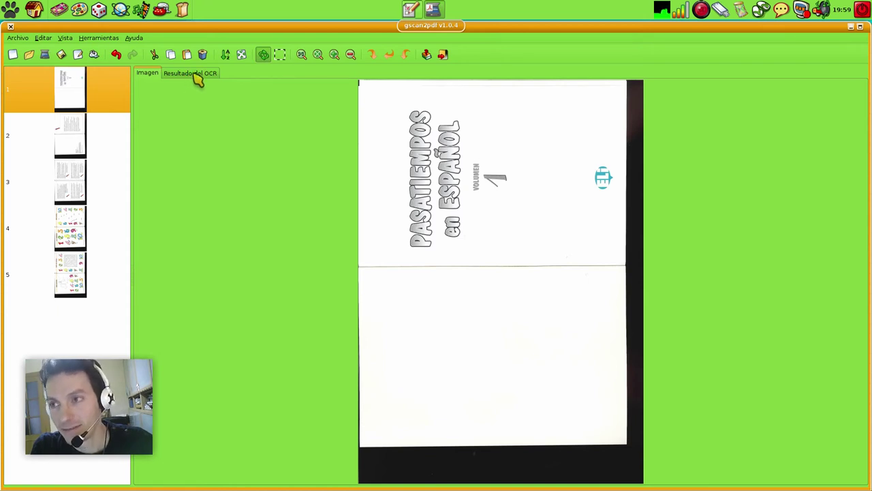
left_click(85, 139)
left_click(72, 106)
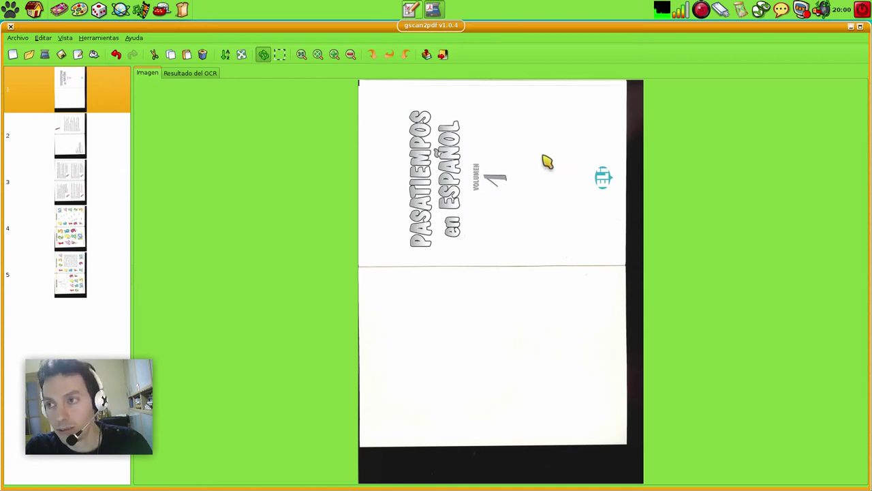
left_click(701, 10)
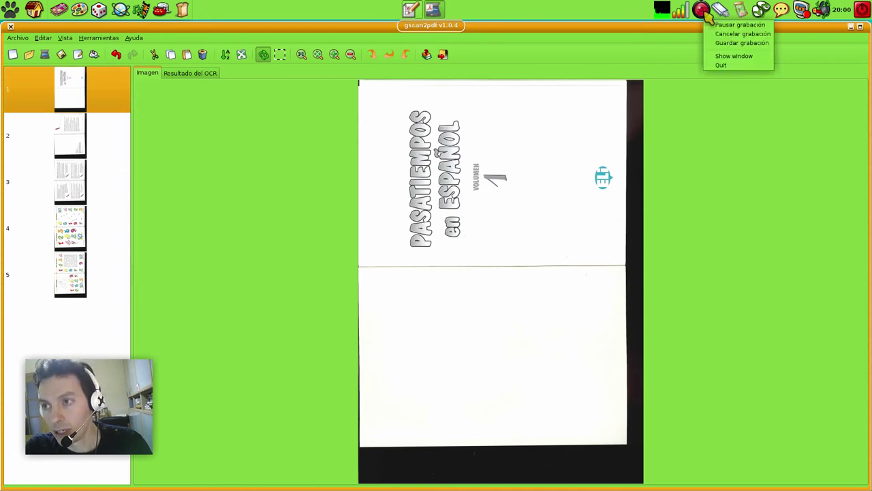
left_click(718, 25)
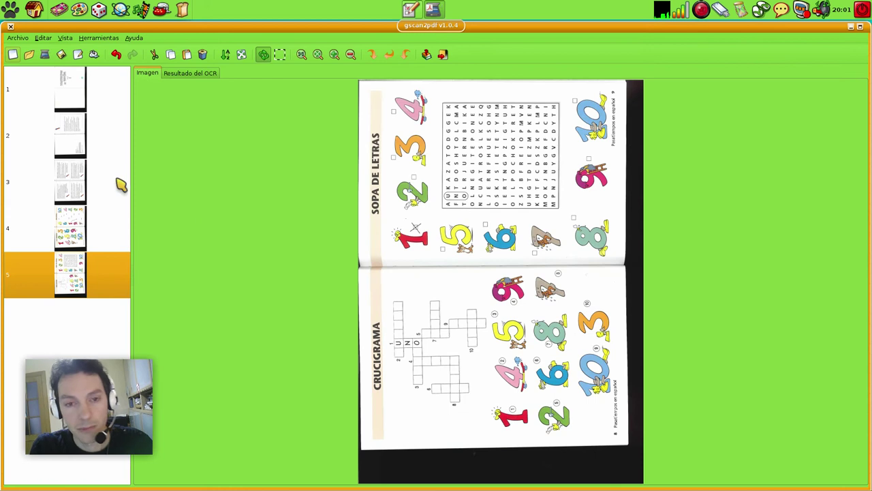
Select all five pages and rotate them 90 degrees clockwise so their text reads upright
left_click(78, 94)
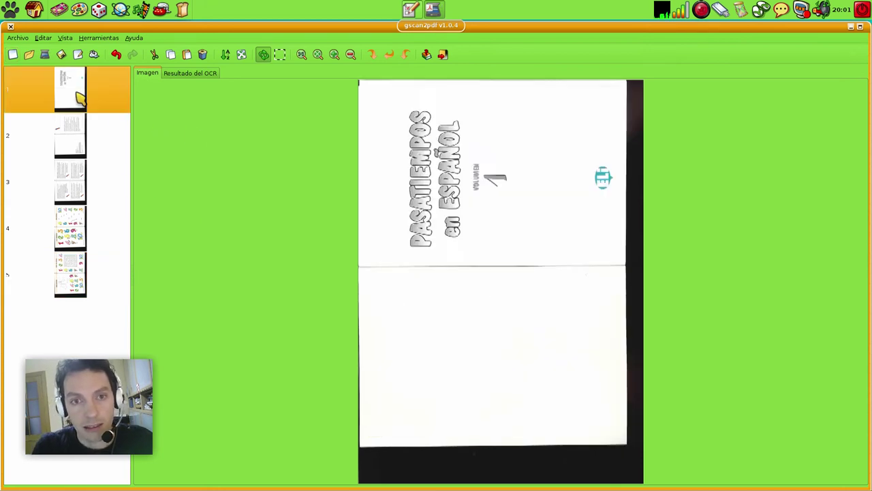
left_click(73, 283, "shift")
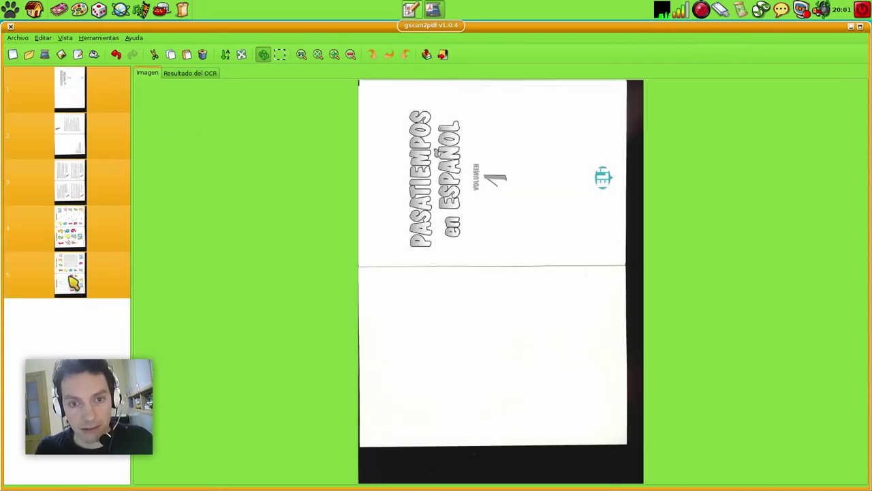
left_click(373, 55)
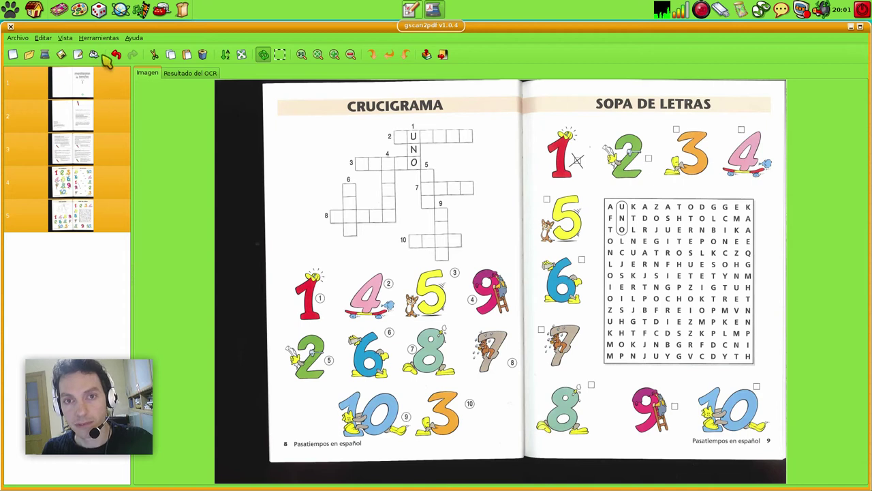
Run OCR on all the rotated pages using the Cuneiform engine and Spanish
left_click(88, 38)
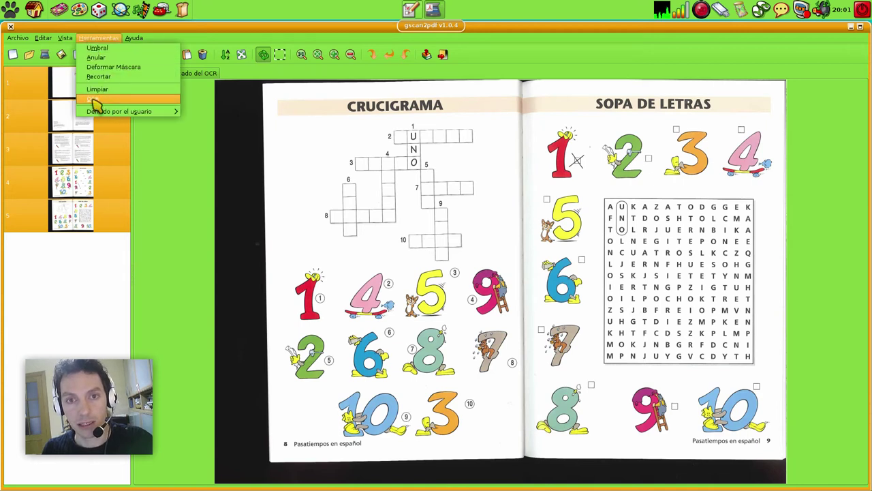
left_click(96, 99)
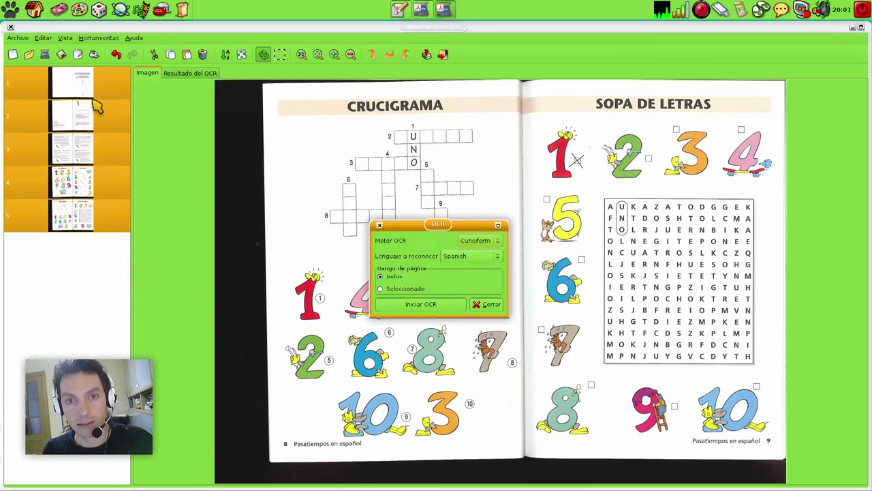
left_click(414, 306)
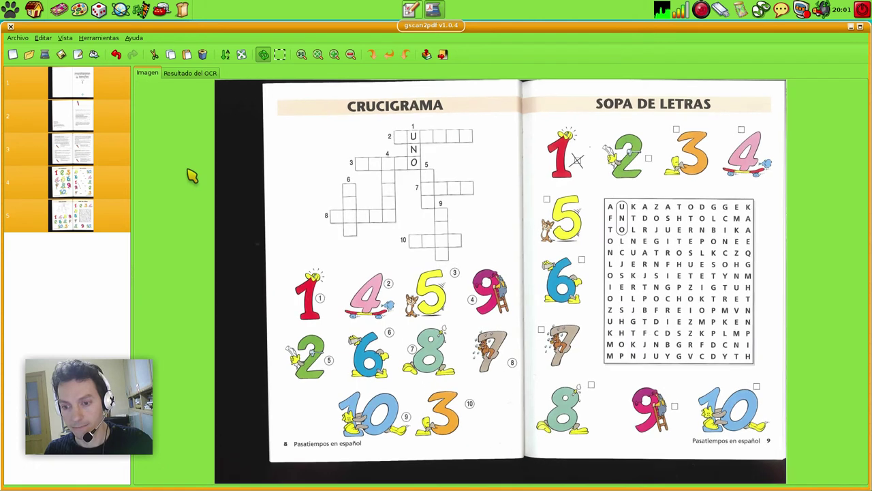
Save all pages of the OCR-processed document as a PDF named prueba in the minino folder
left_click(19, 38)
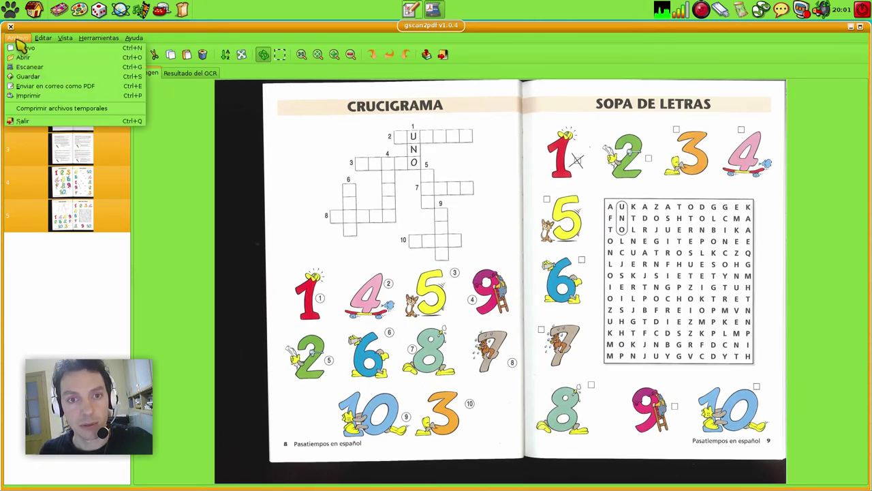
left_click(29, 76)
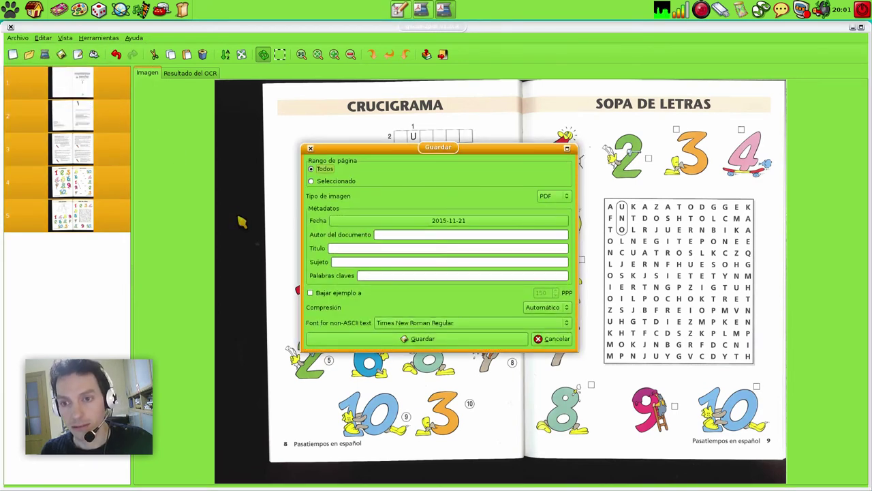
left_click(491, 339)
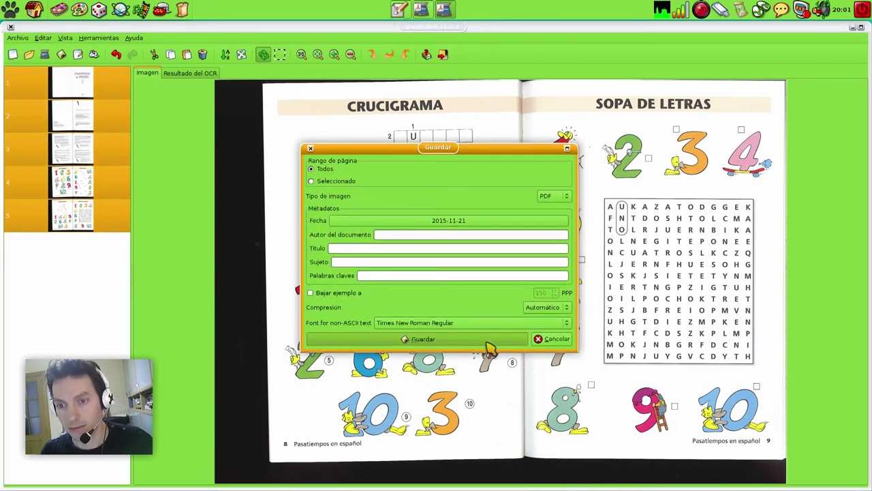
left_click(378, 145)
key("ctrl+a")
type("PR")
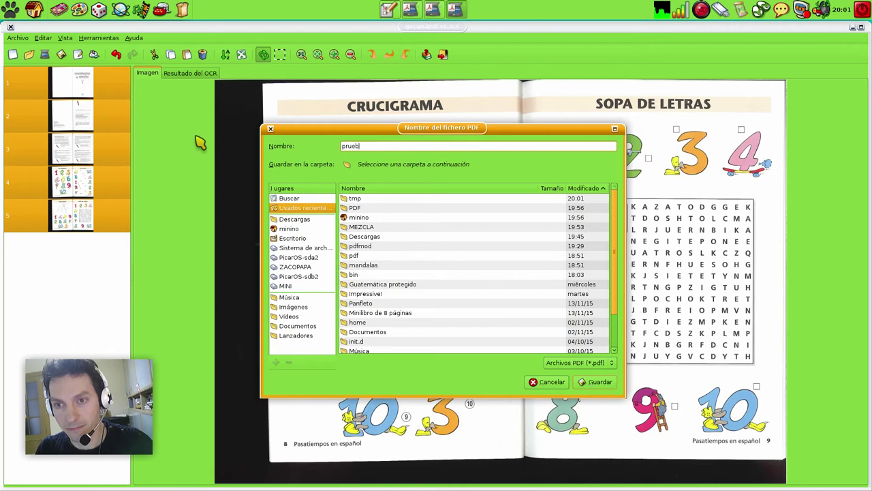
double_click(359, 218)
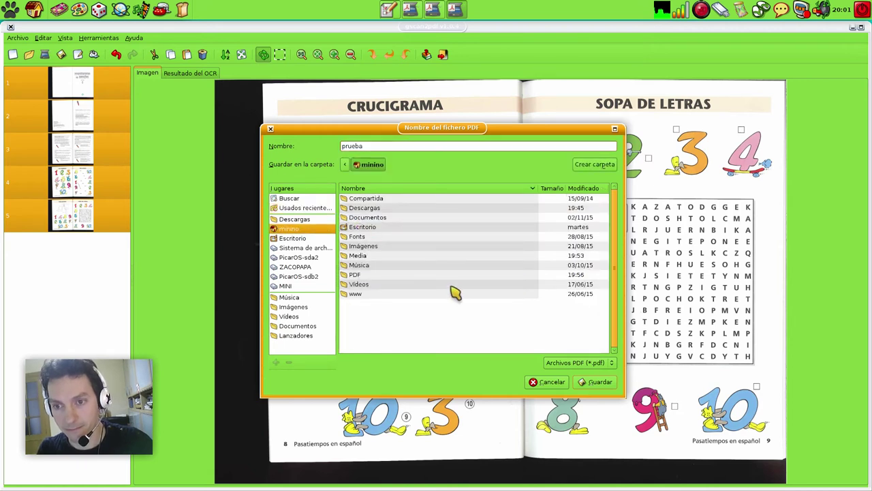
left_click(591, 382)
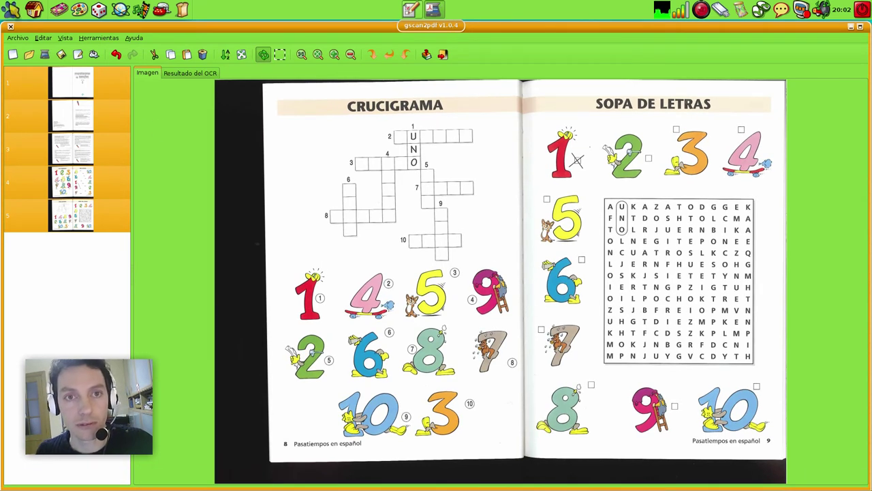
Open prueba.pdf from the personal folder and test selecting part of the line "los chicos que empiezan" on page 2
left_click(34, 8)
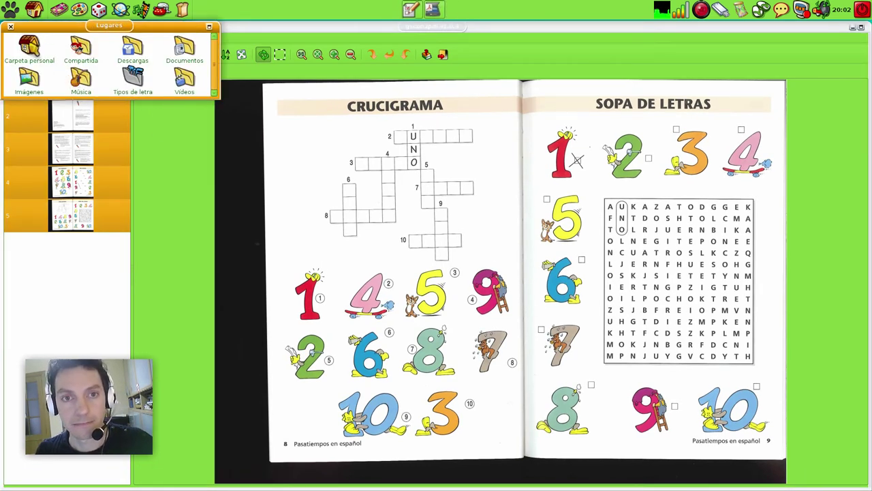
left_click(31, 49)
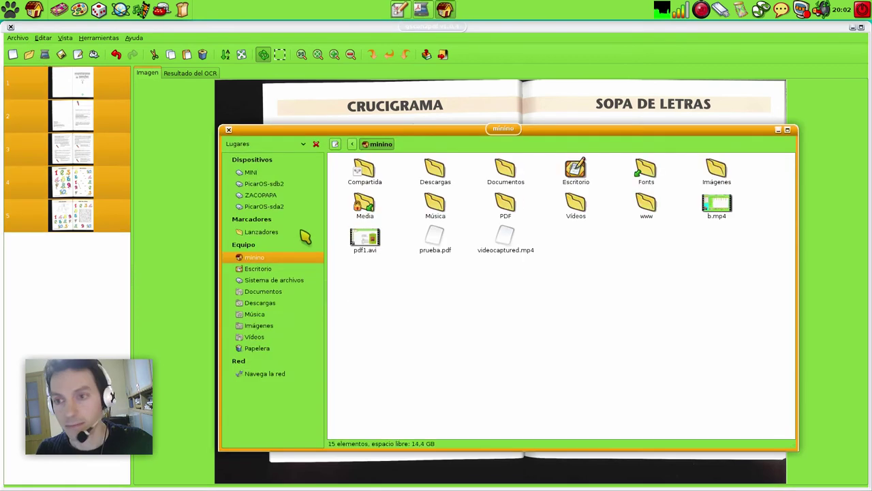
double_click(437, 245)
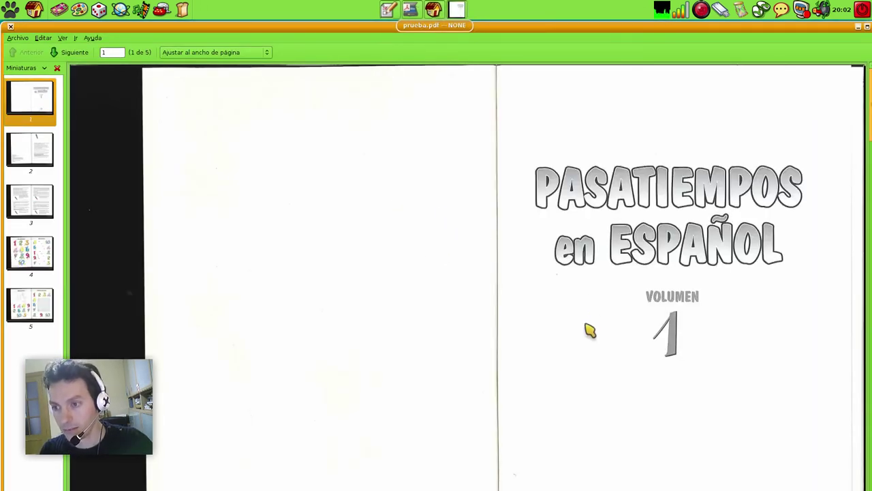
scroll(589, 331, "down", 10)
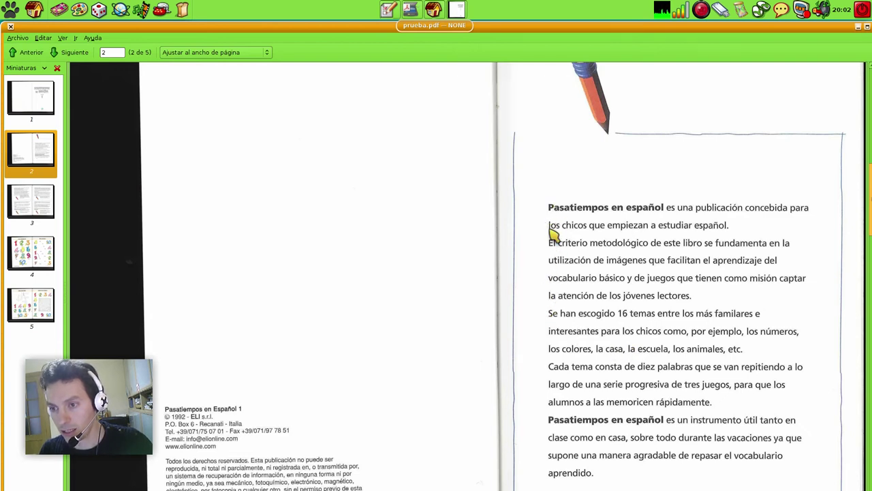
left_click_drag(552, 225, 638, 226)
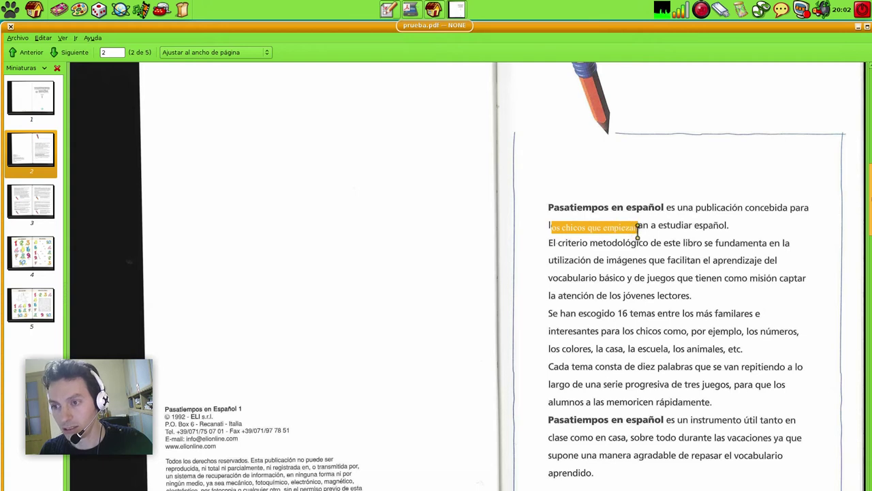
left_click(580, 244)
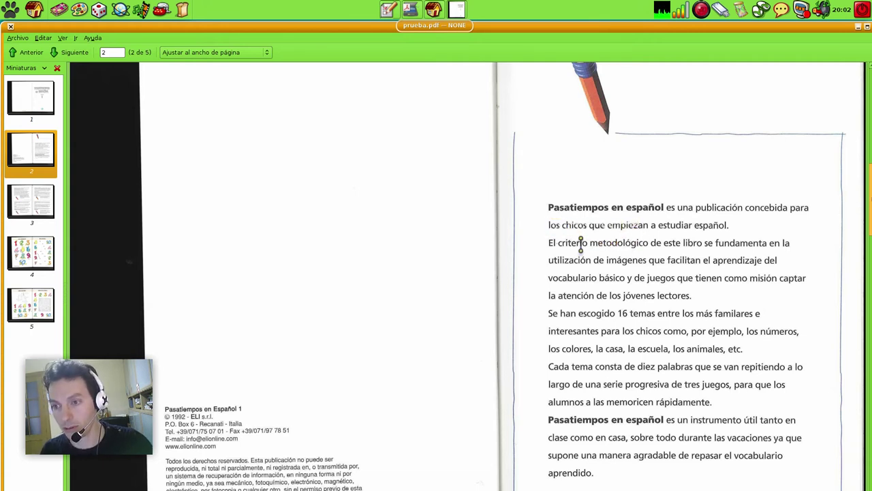
scroll(516, 246, "up", 10)
scroll(516, 246, "up", 3)
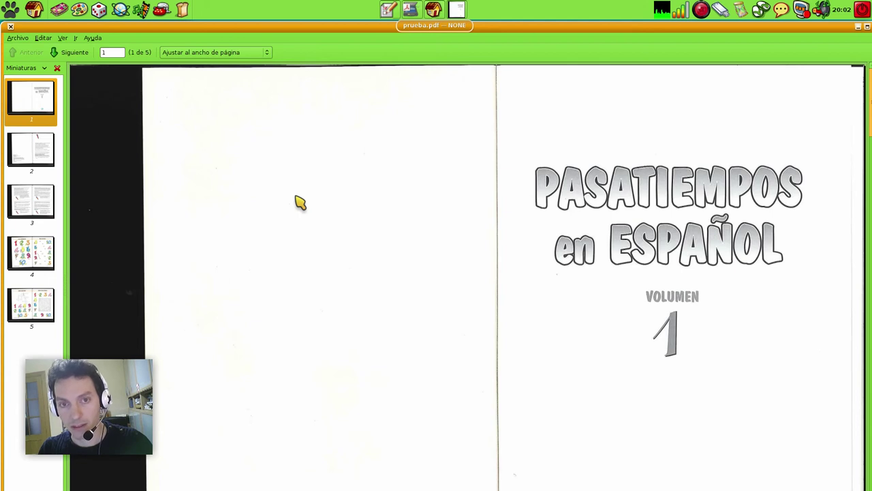
Search prueba.pdf for "vocabulario" and test selecting the phrase "utilización de imágenes que" on page 2
left_click(867, 29)
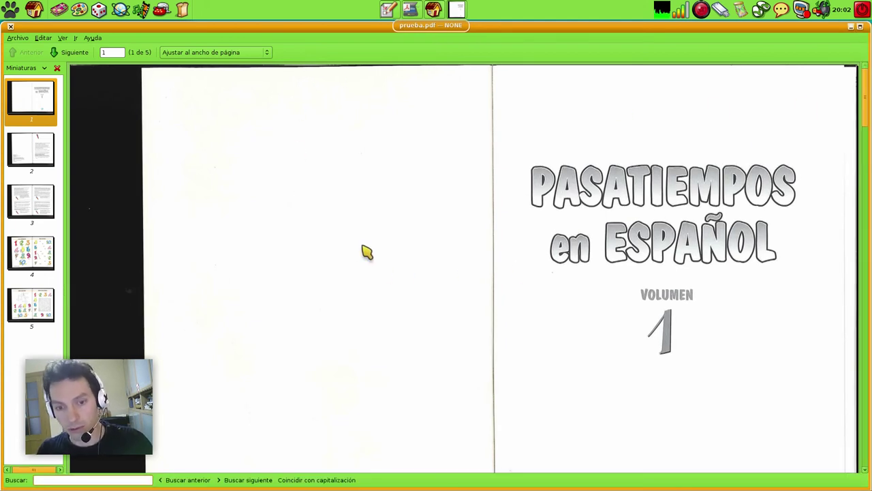
type("vocabulario")
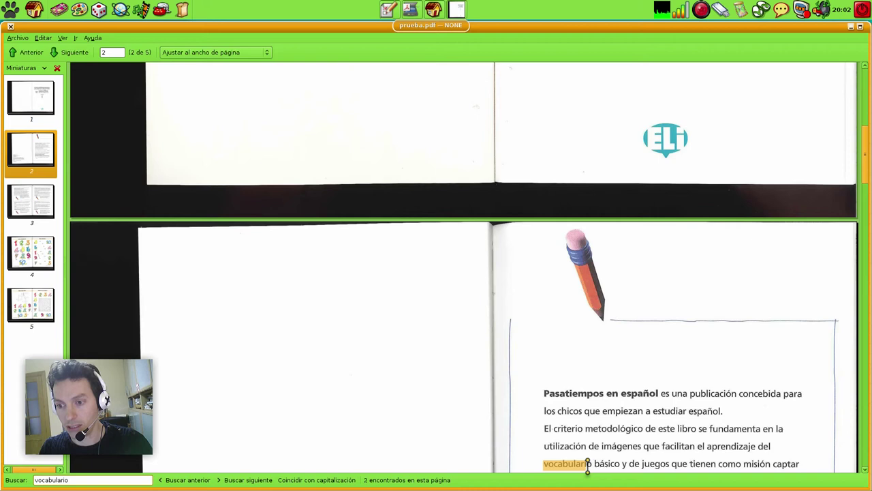
scroll(600, 413, "down", 5)
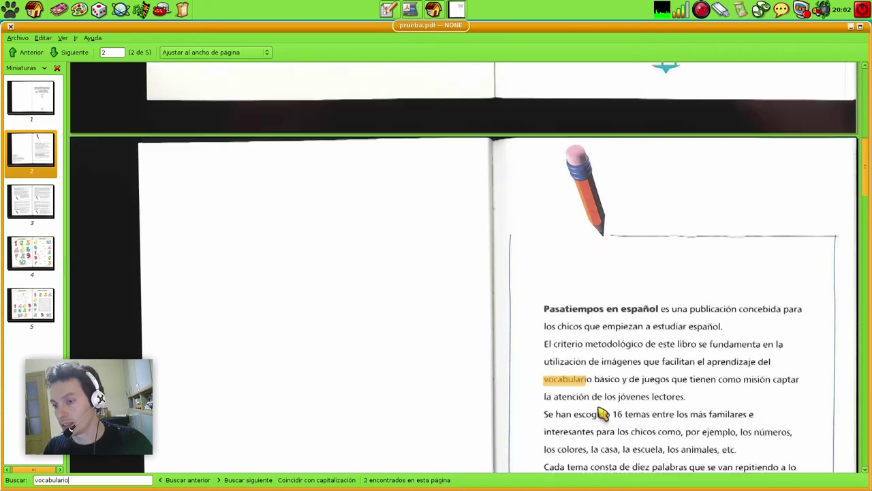
key("Escape")
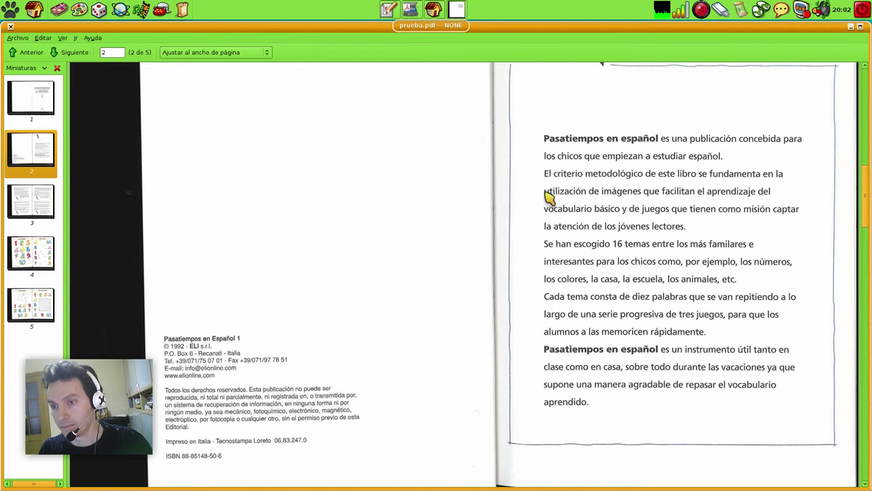
left_click_drag(544, 192, 653, 191)
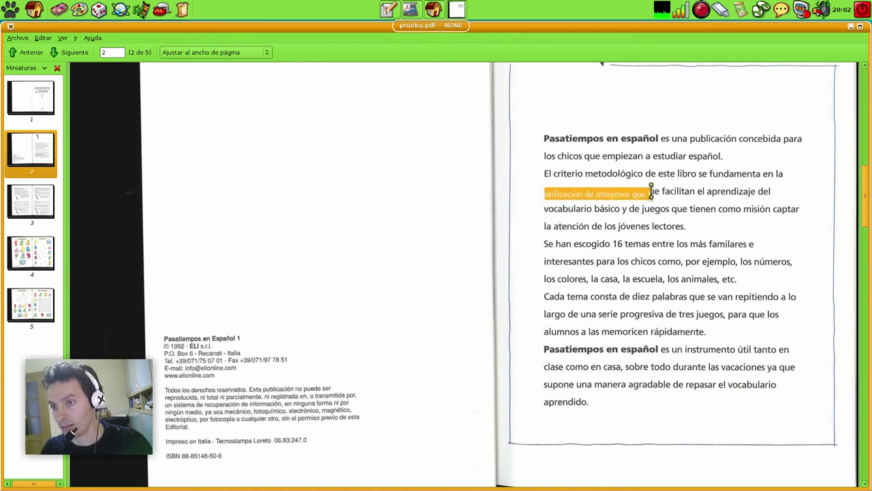
left_click(652, 190)
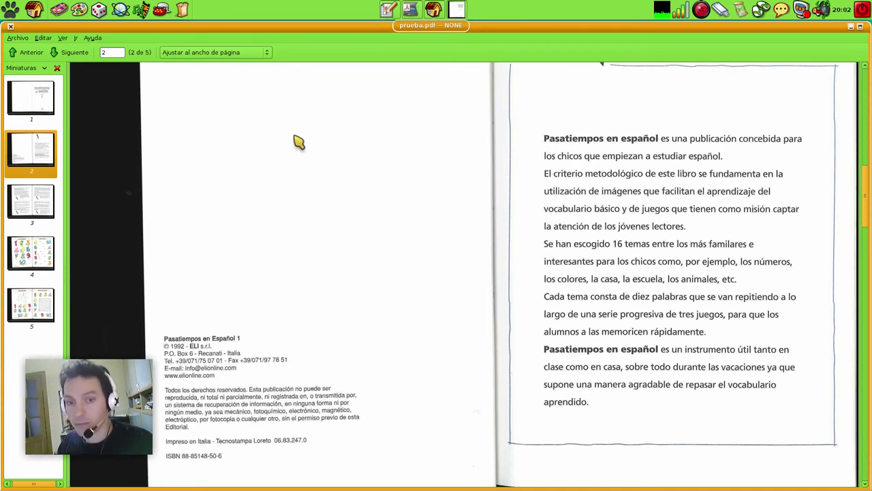
left_click(702, 11)
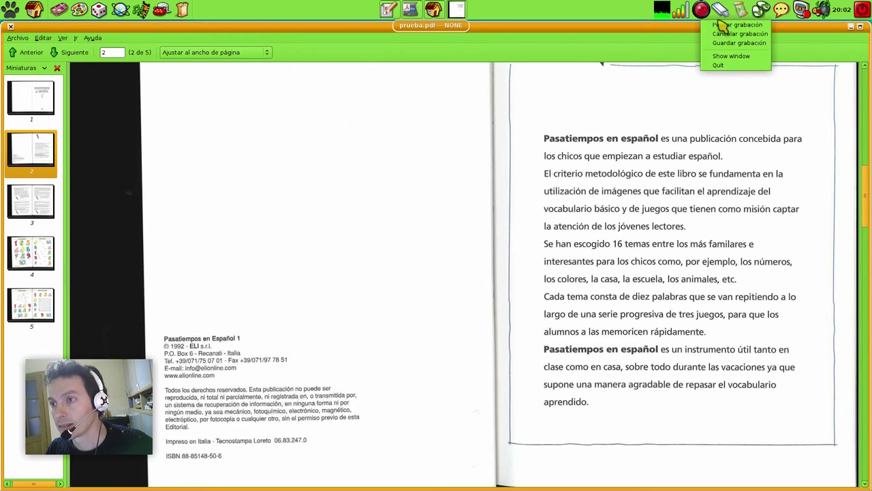
left_click(721, 25)
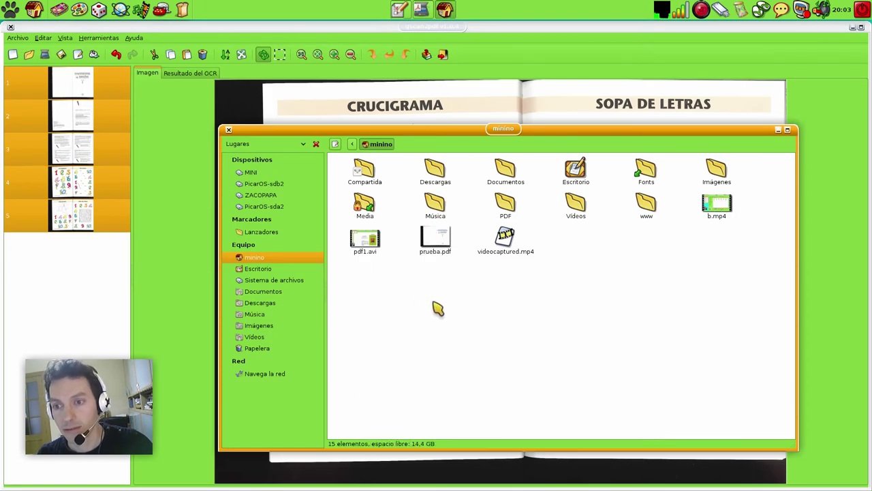
Permanently delete prueba.pdf from the minino folder
left_click_drag(438, 303, 436, 256)
key("shift+Delete")
key("Return")
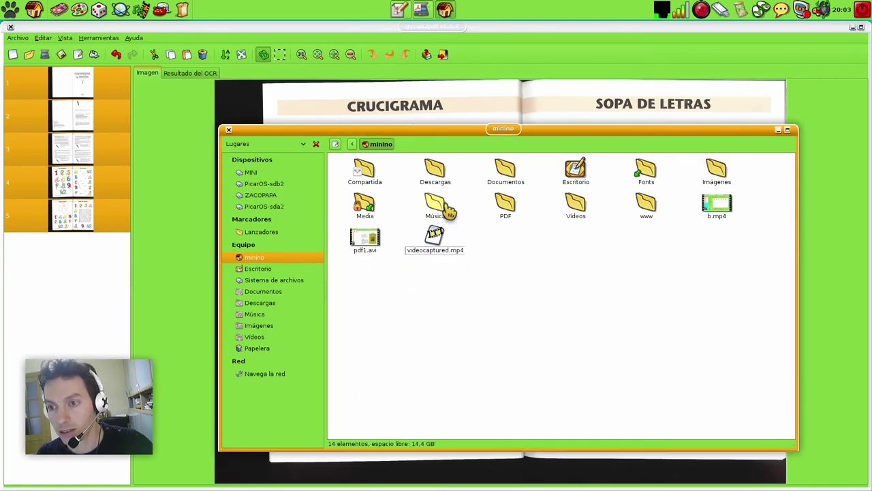
Close gscan2pdf and mark the task "Aplicar OCR a un PDF escaneado" as completed in the to-do list
left_click(11, 26)
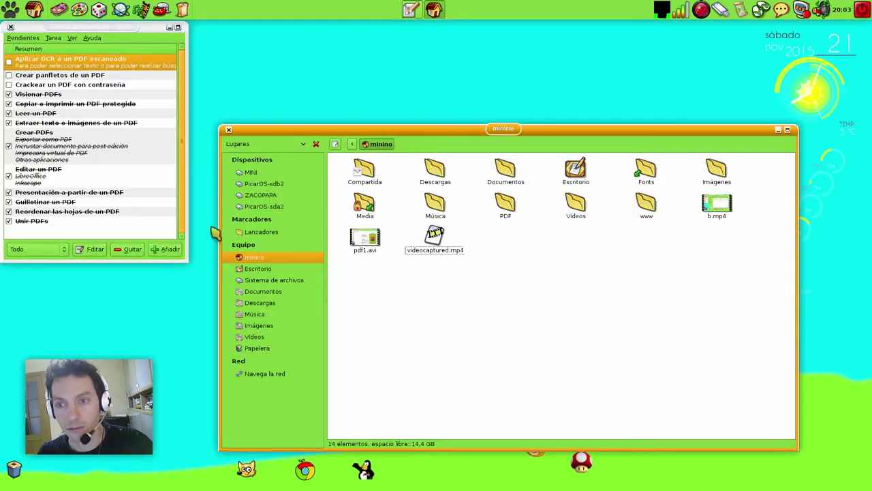
left_click(9, 61)
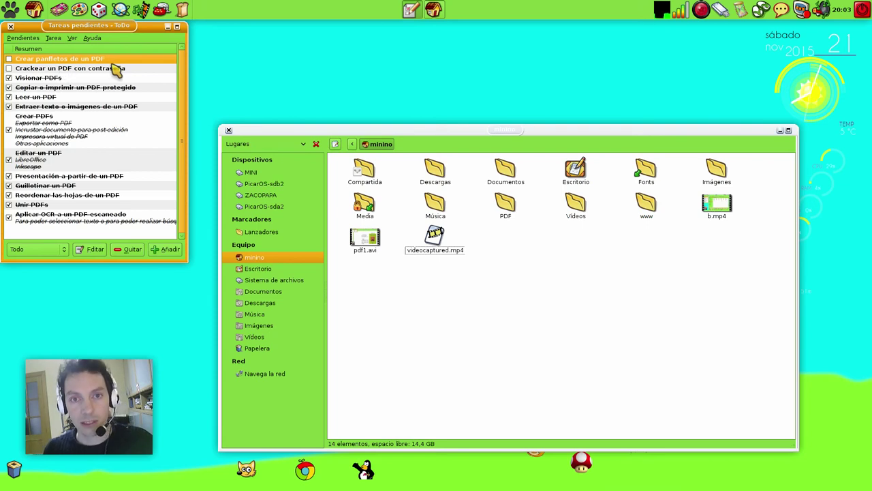
Show the Descargas folder and the office PDF mini-apps, and run c.pdf through the Panfleto mini-app
double_click(436, 176)
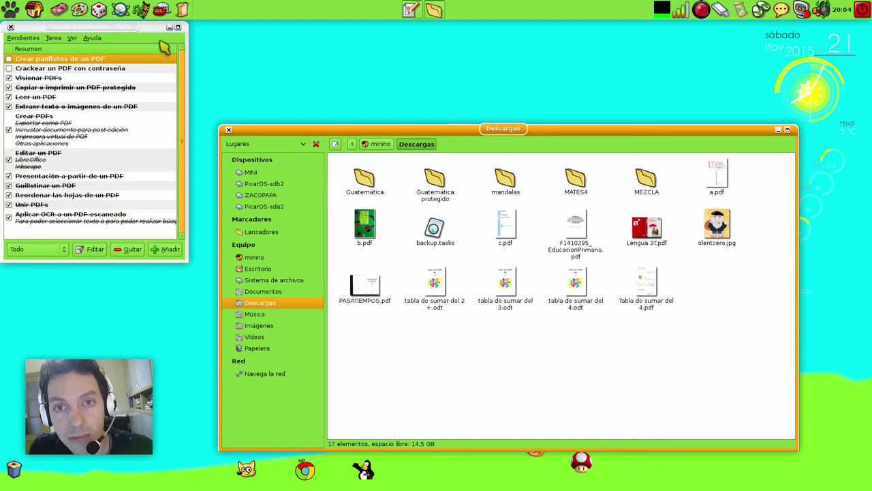
left_click(162, 10)
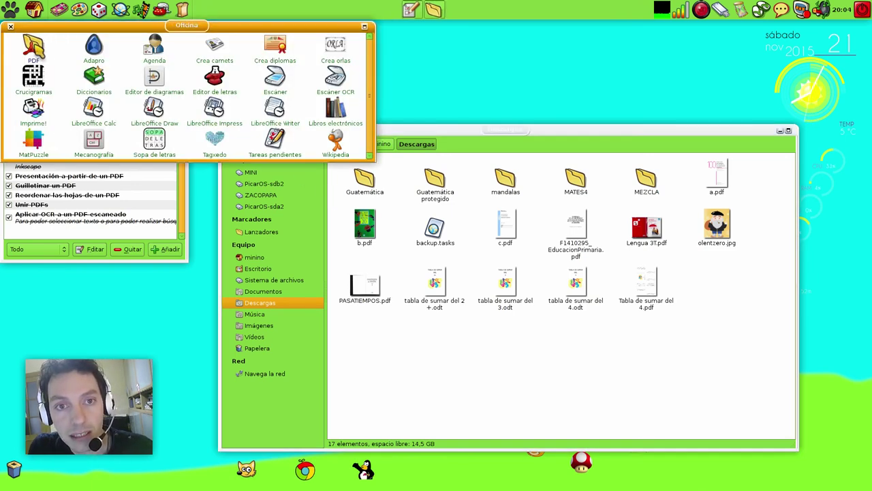
left_click(35, 49)
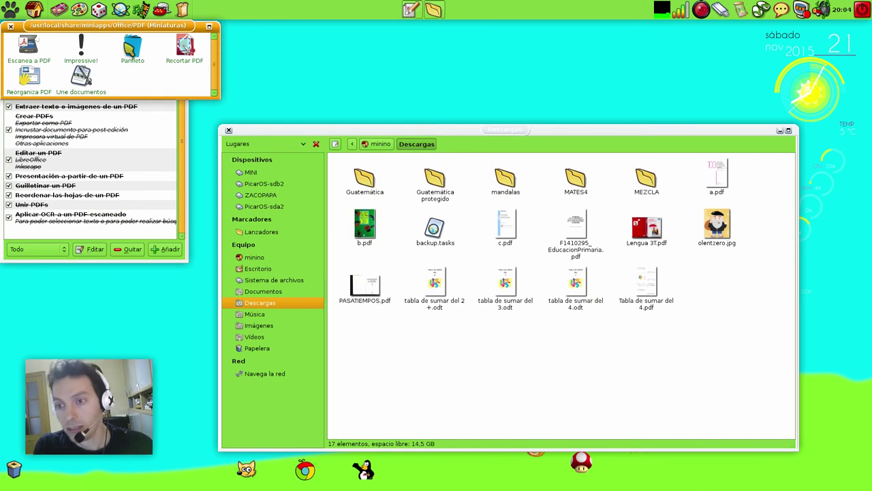
left_click(508, 234)
left_click_drag(509, 234, 140, 60)
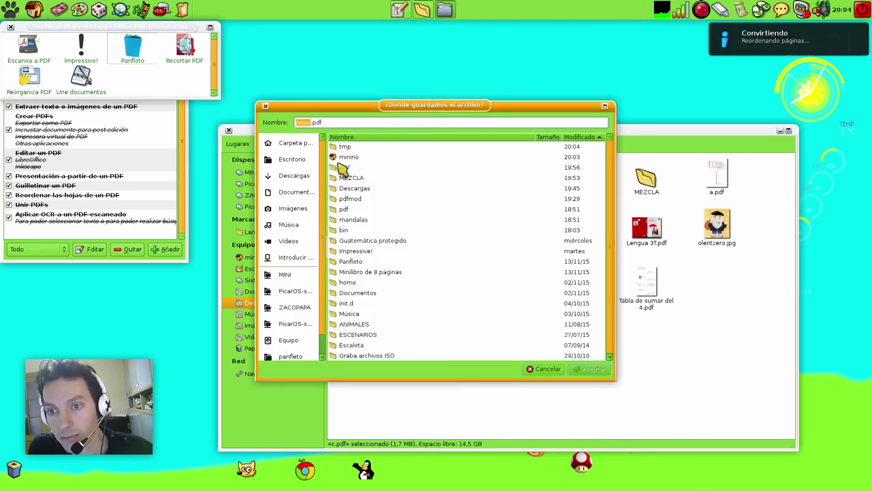
Save the pamphlet as newc.pdf in the minino folder
left_click(350, 157)
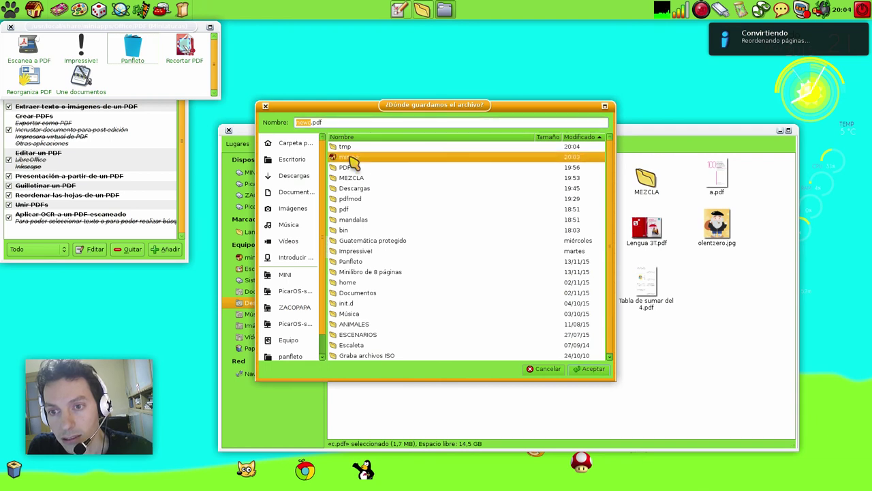
double_click(354, 162)
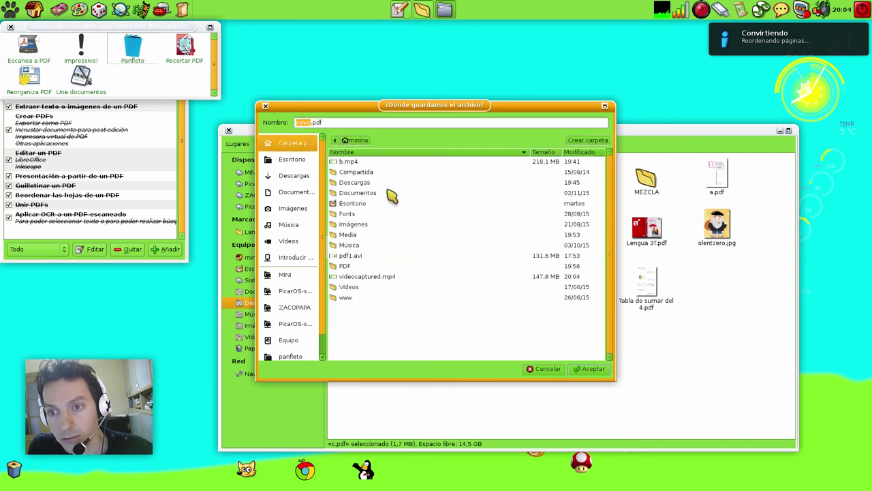
left_click(590, 368)
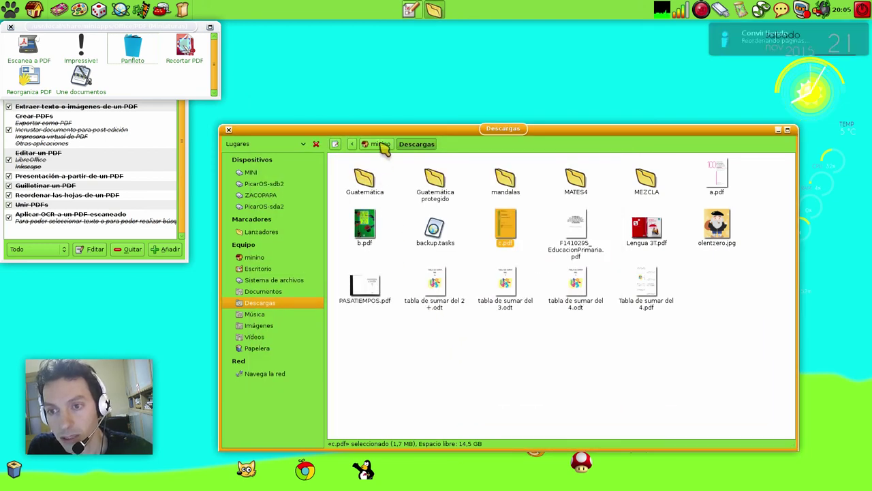
Open newc.pdf from the minino folder in a maximized viewer and examine the page arrangement of its first sheet
left_click(380, 144)
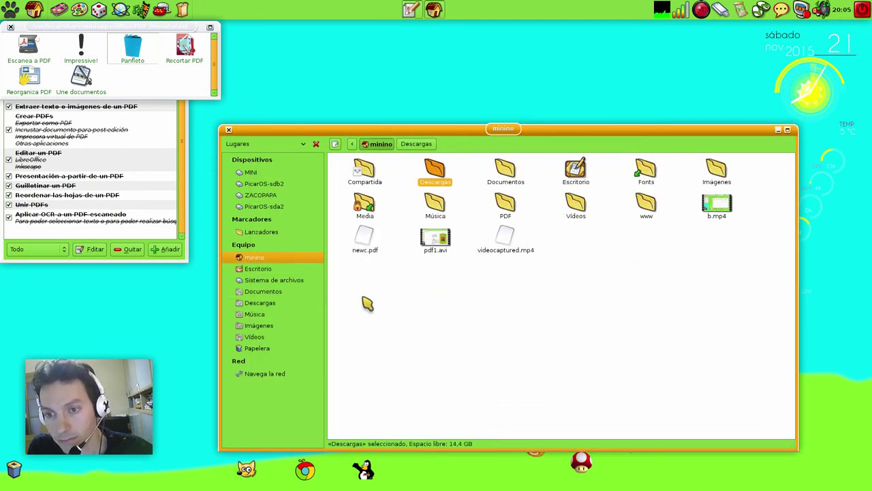
double_click(365, 238)
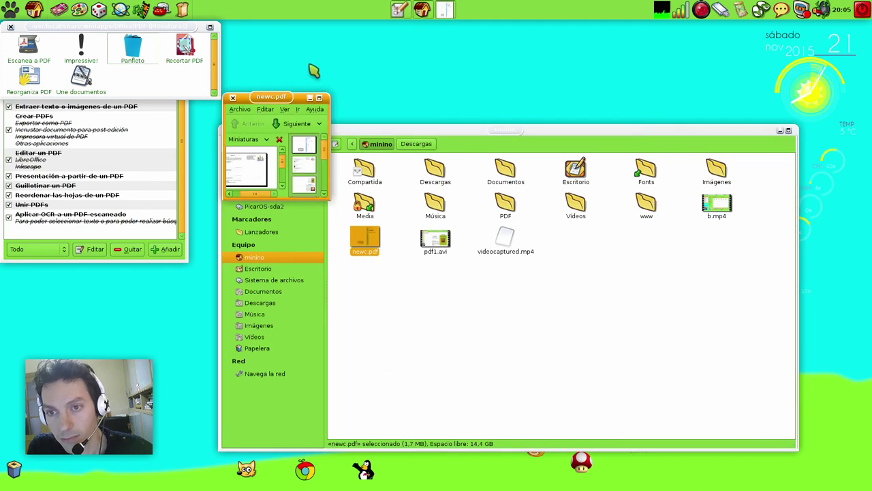
left_click(319, 97)
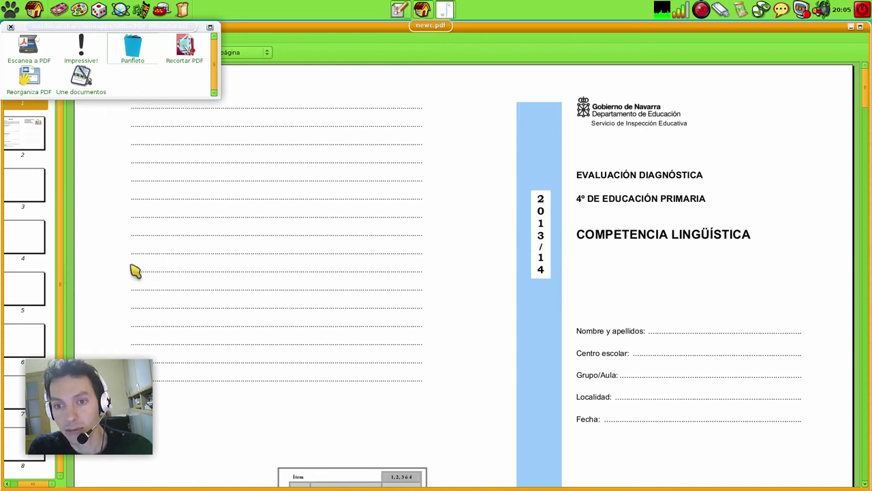
scroll(255, 259, "down", 4)
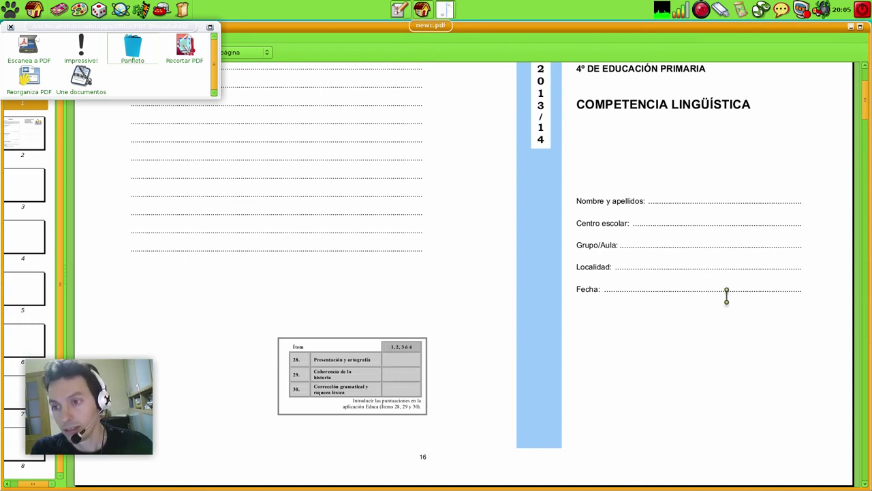
Examine the page arrangement on the remaining sheets of newc.pdf, return to its first sheet and close the PDF mini-apps window
scroll(497, 267, "down", 12)
scroll(496, 273, "down", 5)
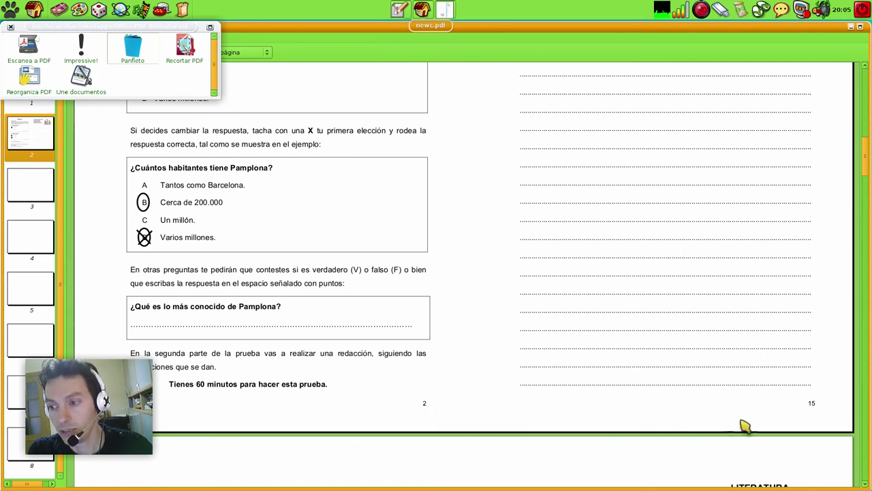
scroll(350, 338, "down", 14)
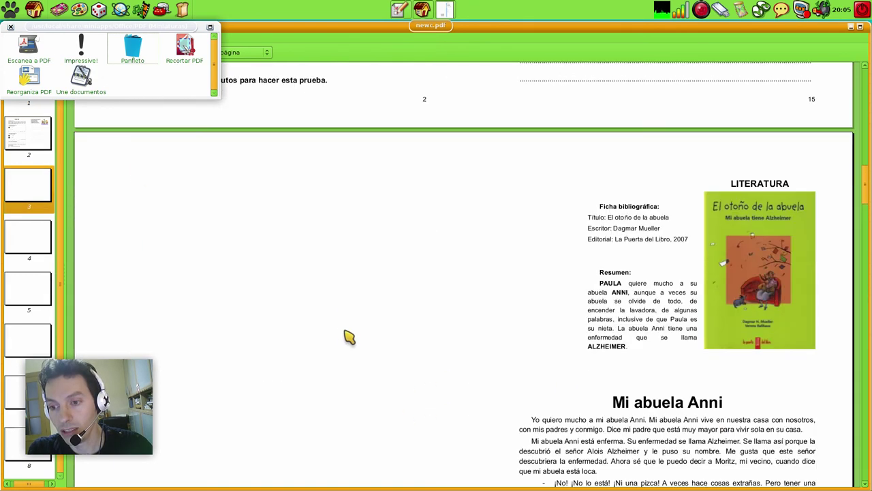
scroll(350, 339, "down", 20)
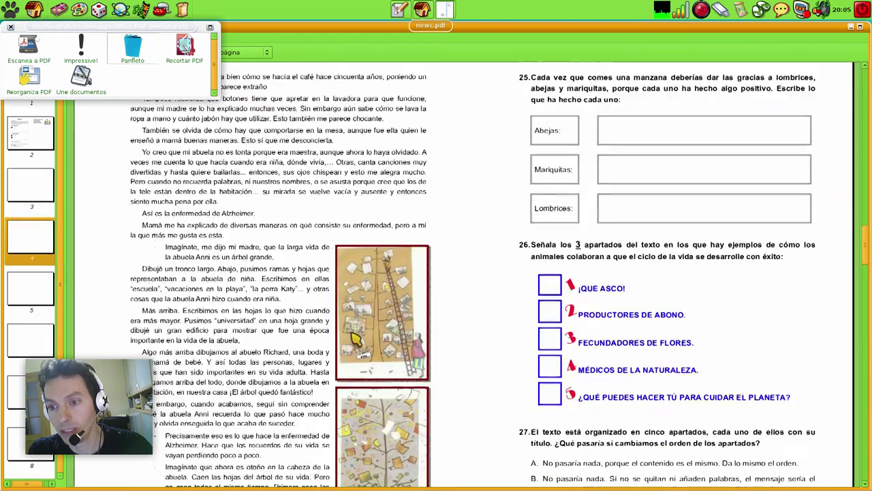
scroll(355, 339, "up", 20)
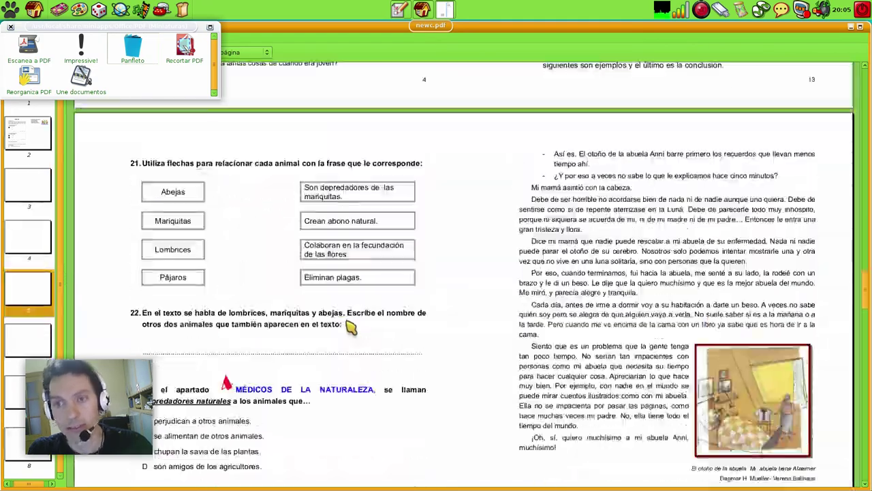
scroll(356, 331, "up", 8)
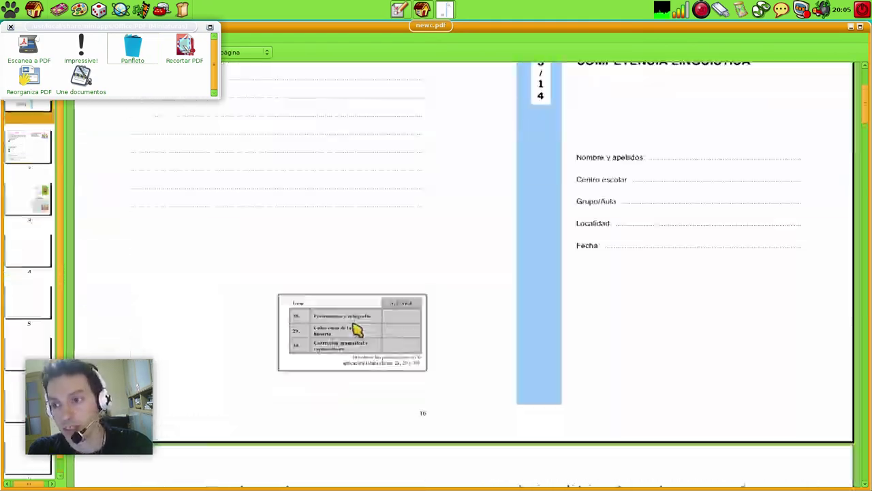
left_click(10, 26)
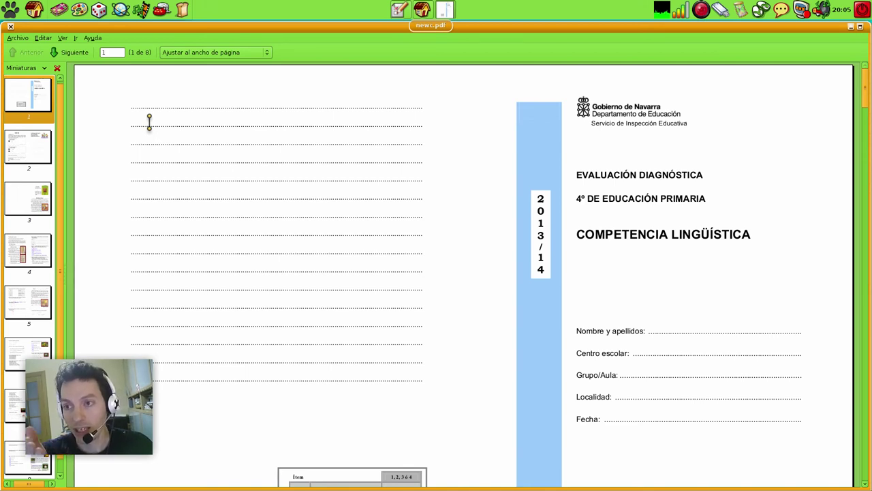
Show the print page setup choices for all, even or odd sheets of newc.pdf, and leave without printing
left_click(17, 39)
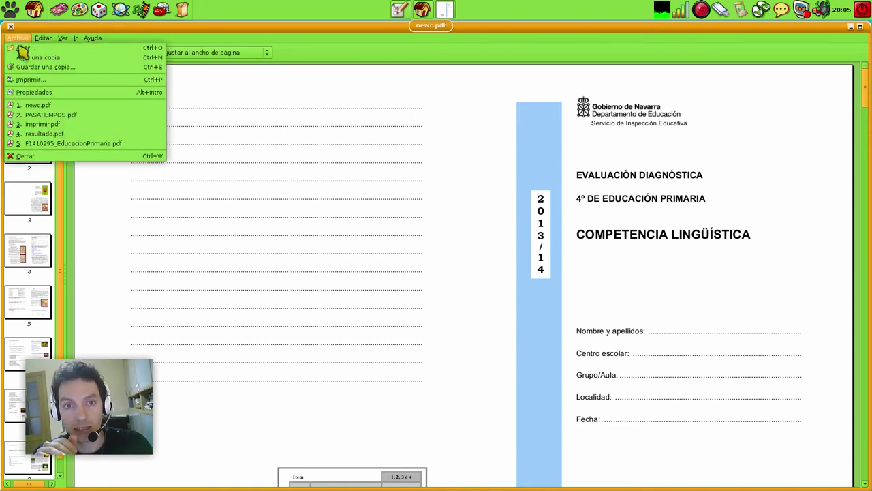
left_click(27, 79)
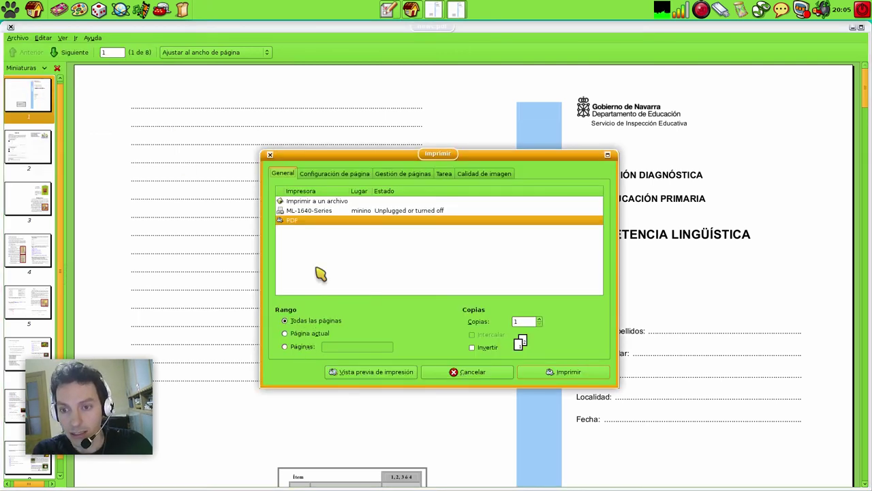
left_click(334, 176)
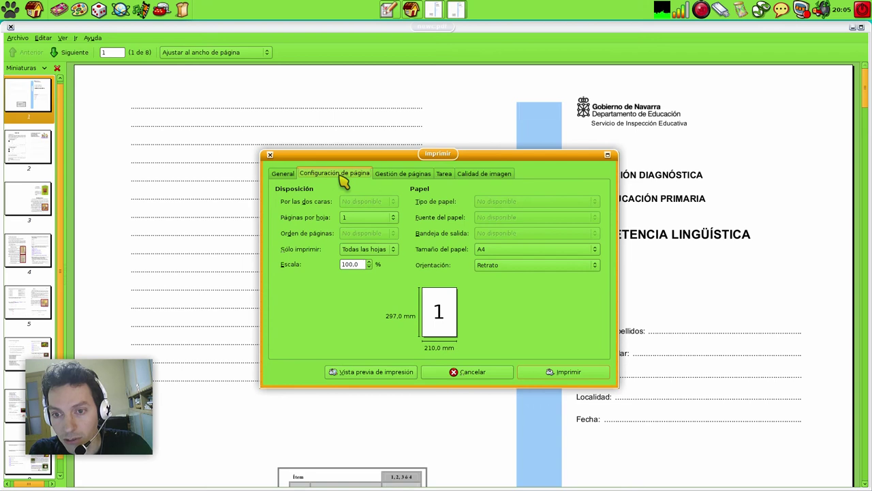
left_click(387, 250)
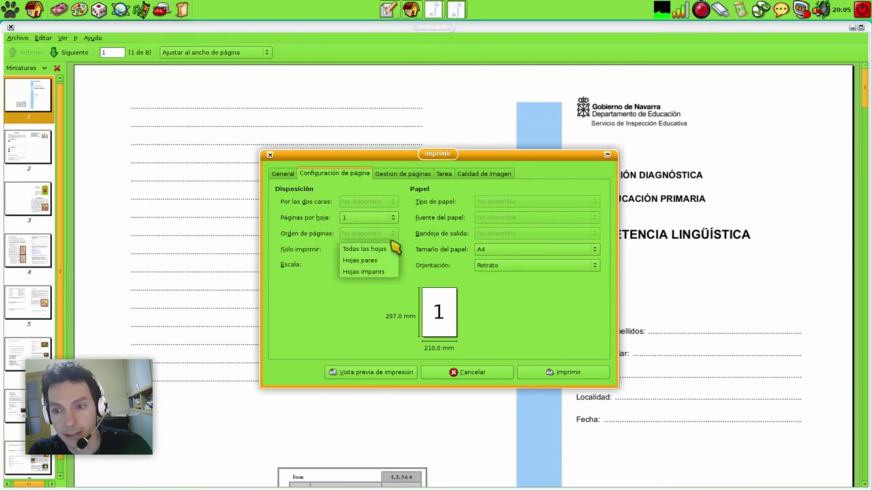
left_click(365, 249)
left_click(470, 374)
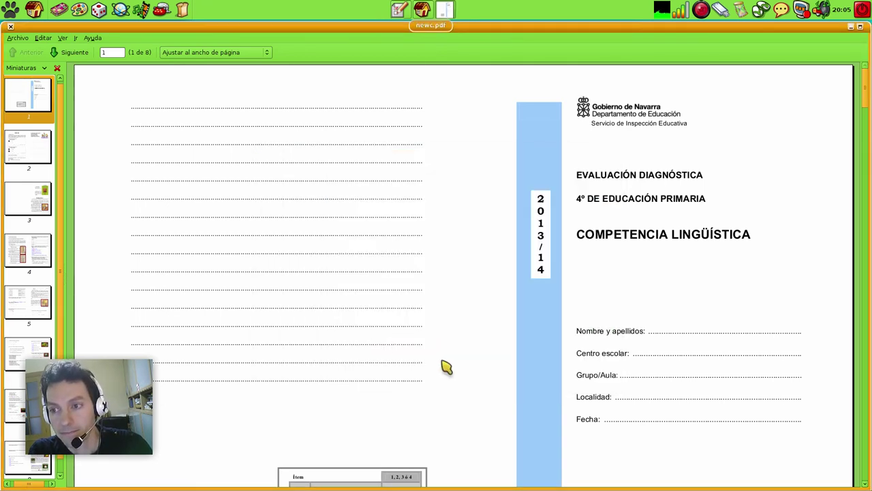
Close the newc.pdf viewer and delete newc.pdf from the minino folder
left_click(10, 27)
left_click_drag(386, 291, 359, 238)
key("Delete")
key("Return")
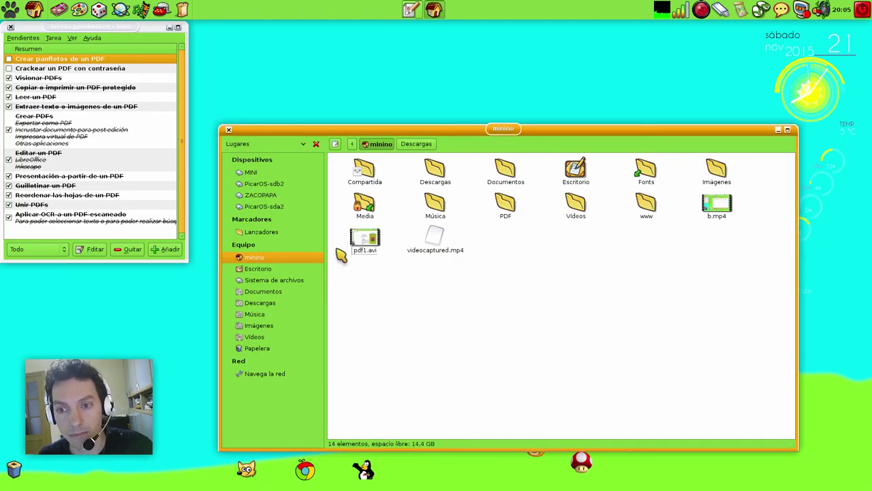
Mark the task "Crear panfletos de un PDF" as completed in the to-do list and open the Descargas folder
left_click(9, 59)
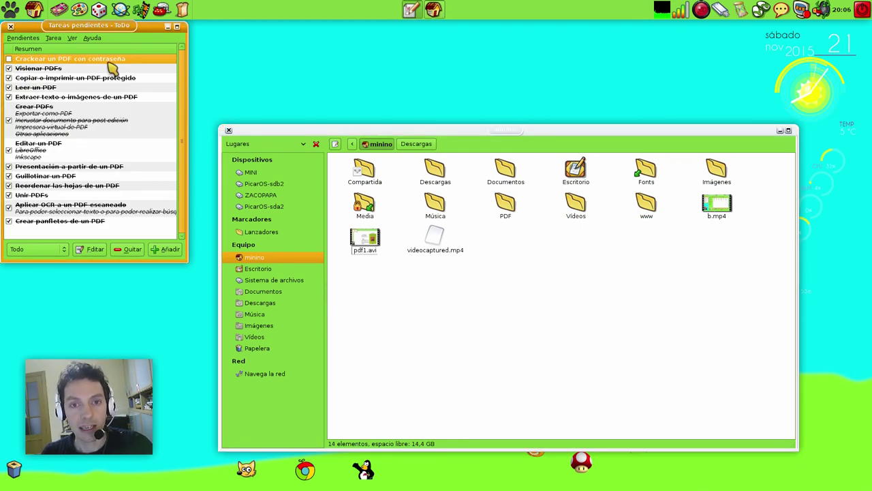
left_click(477, 301)
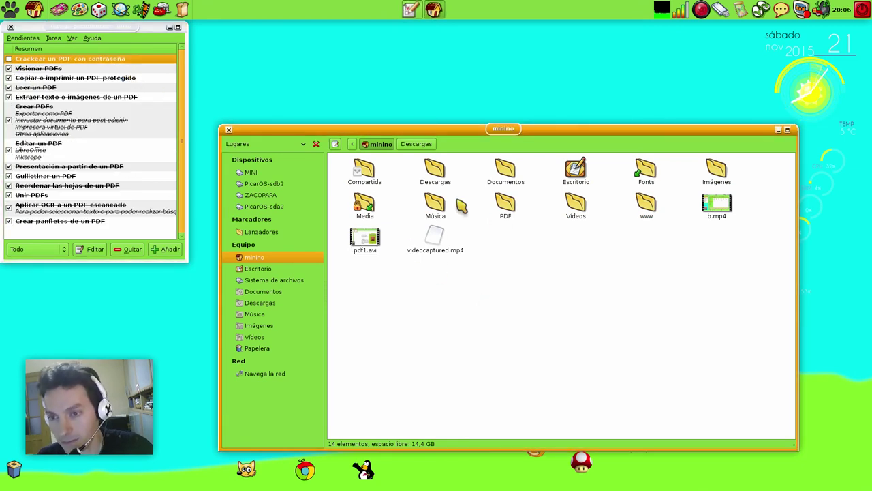
double_click(439, 172)
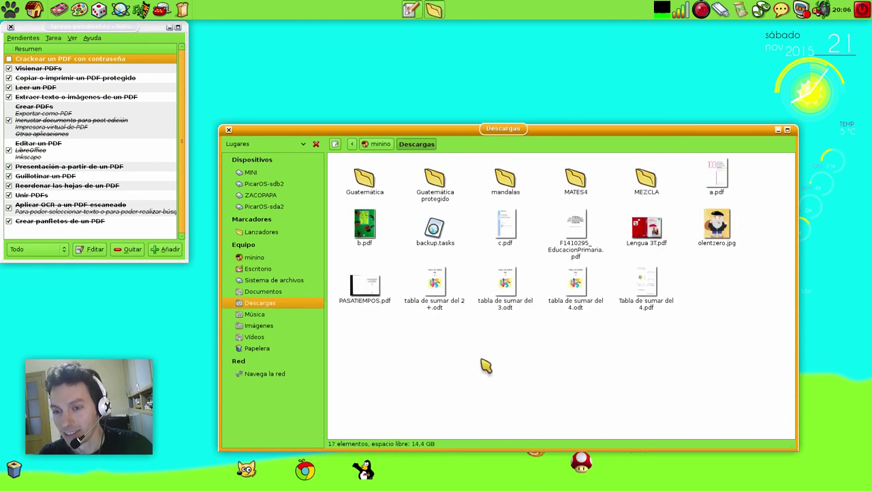